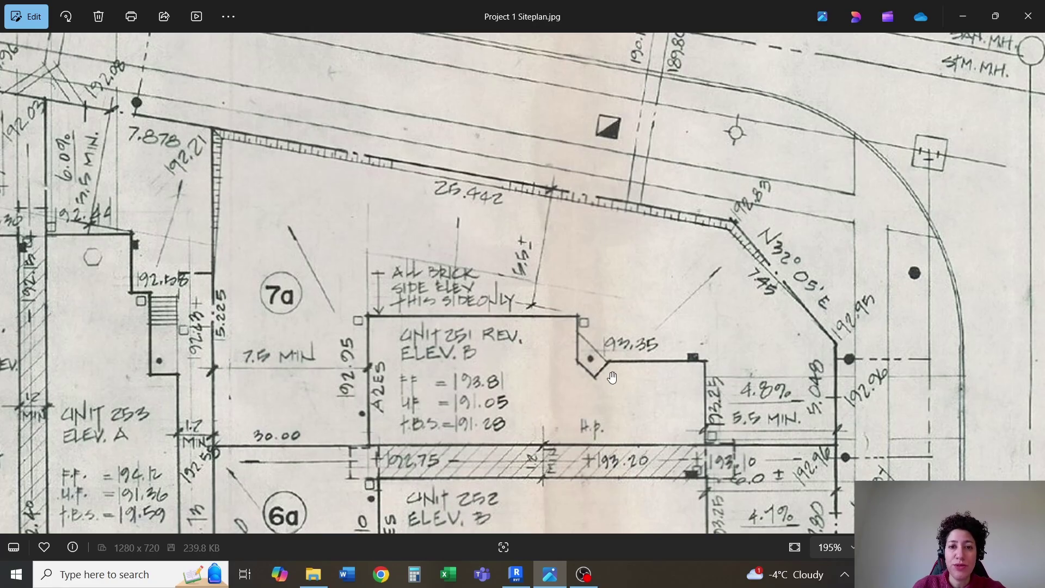
Switch to Revit and create a new project from the DefaultMetric.rte template.
left_click(516, 574)
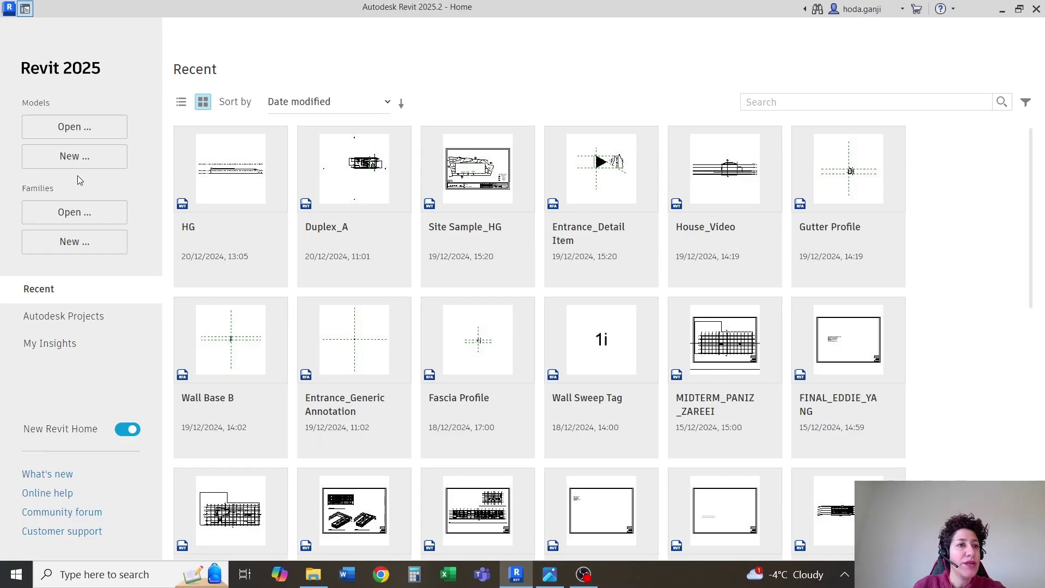
left_click(74, 158)
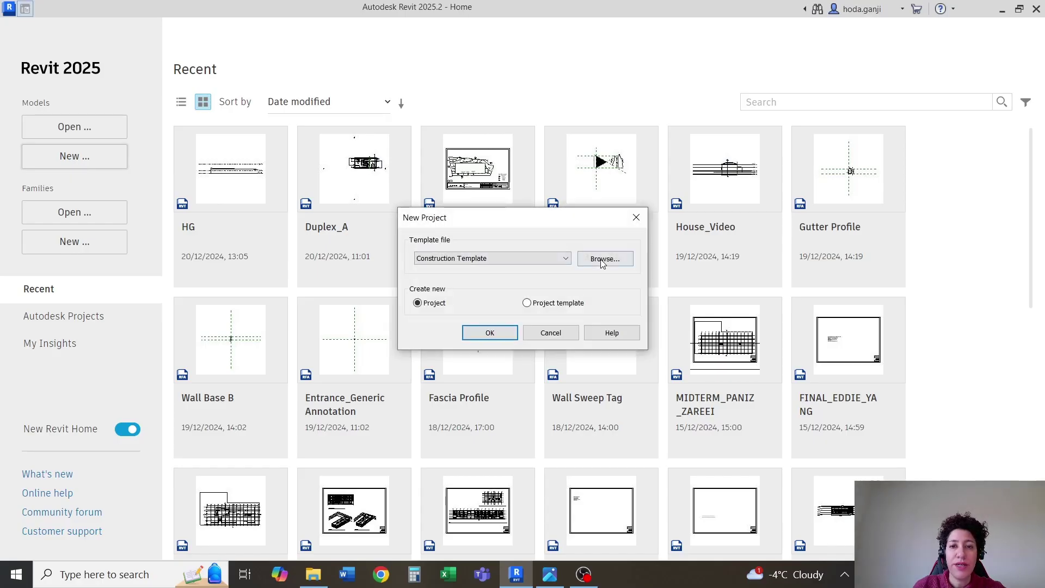
left_click(603, 259)
left_click(452, 234)
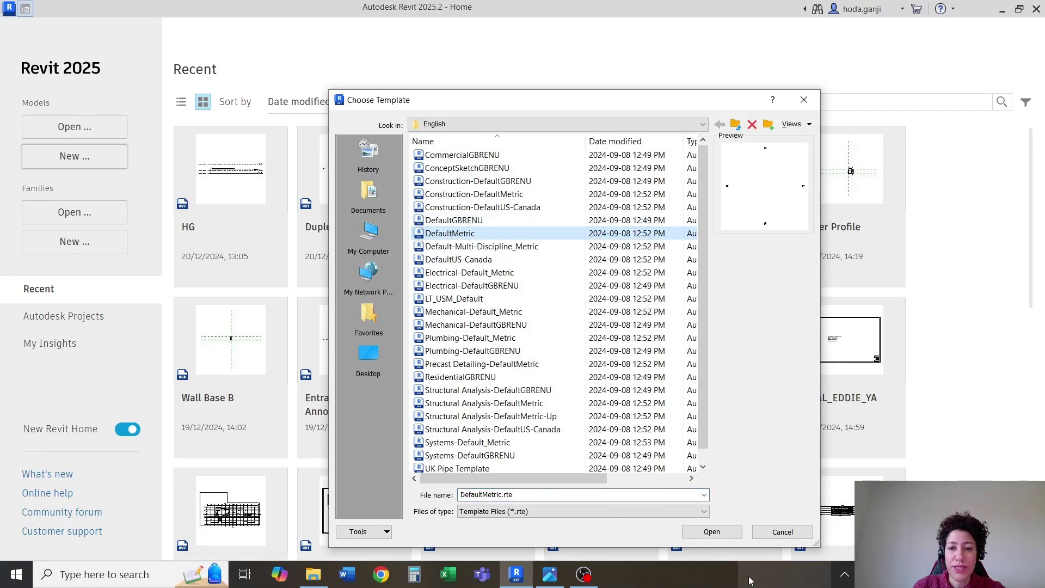
left_click(710, 533)
left_click(502, 331)
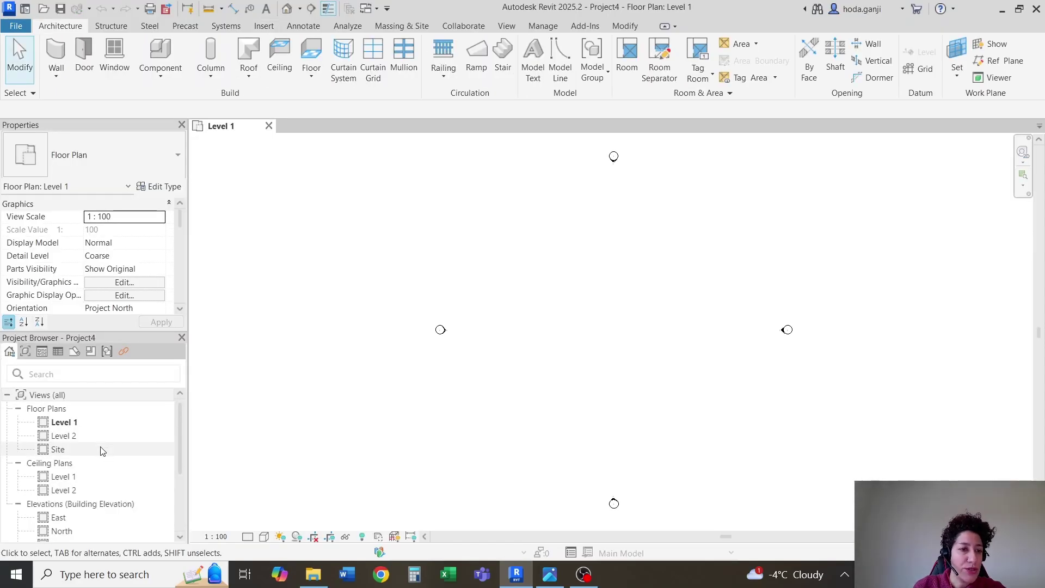
Make the Site floor plan the only open view, and briefly consult the Project 1 Siteplan.jpg drawing.
double_click(103, 447)
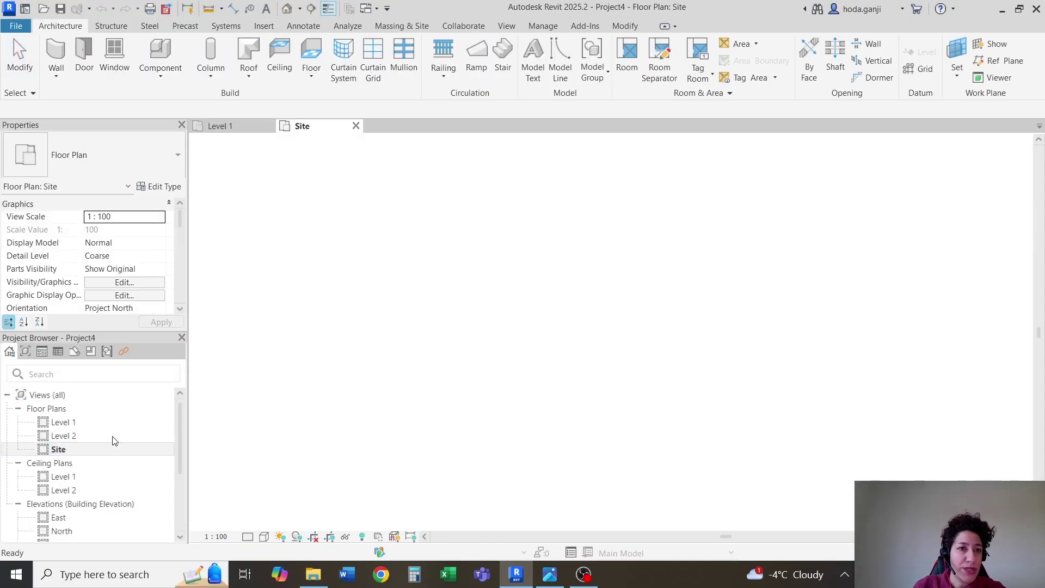
left_click(268, 125)
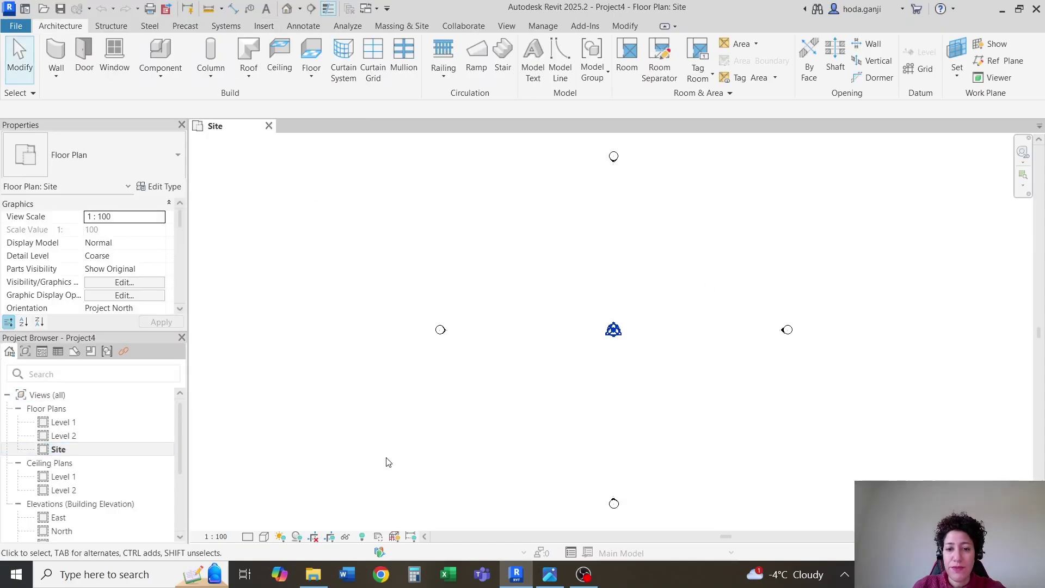
left_click(545, 577)
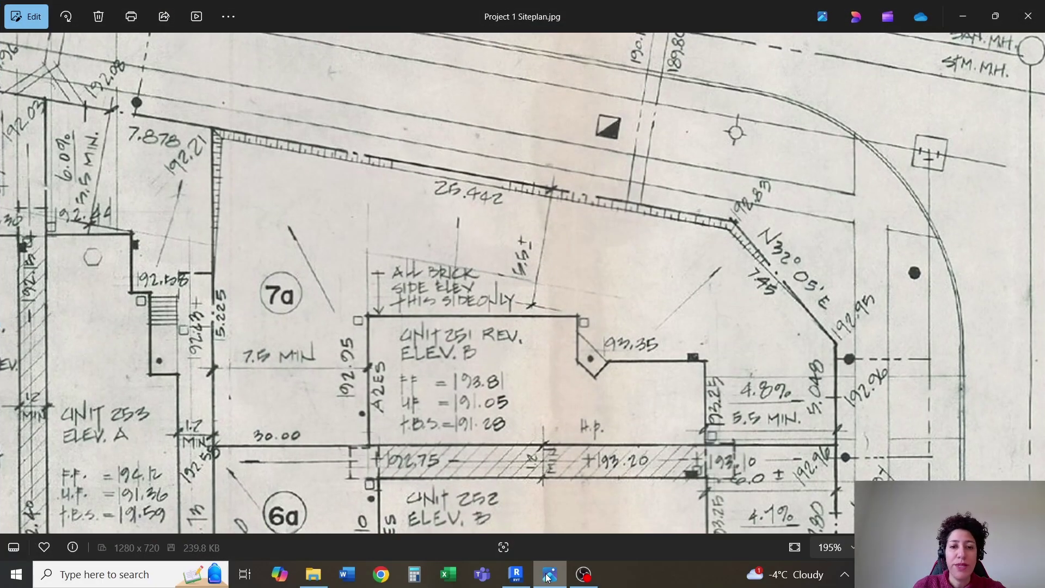
left_click(547, 577)
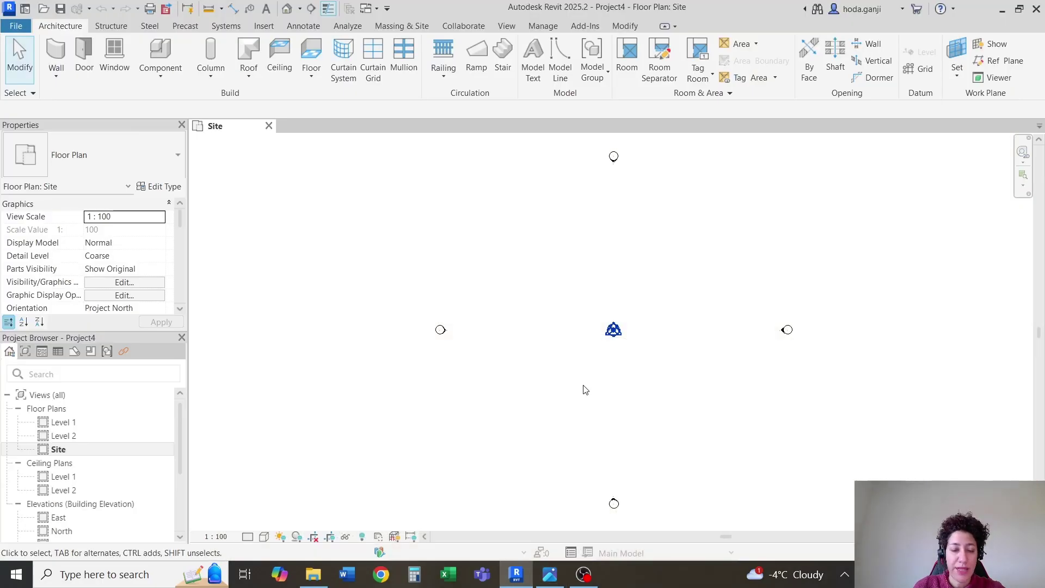
Set the project's length units to meters with 3 decimal places.
key("u")
key("n")
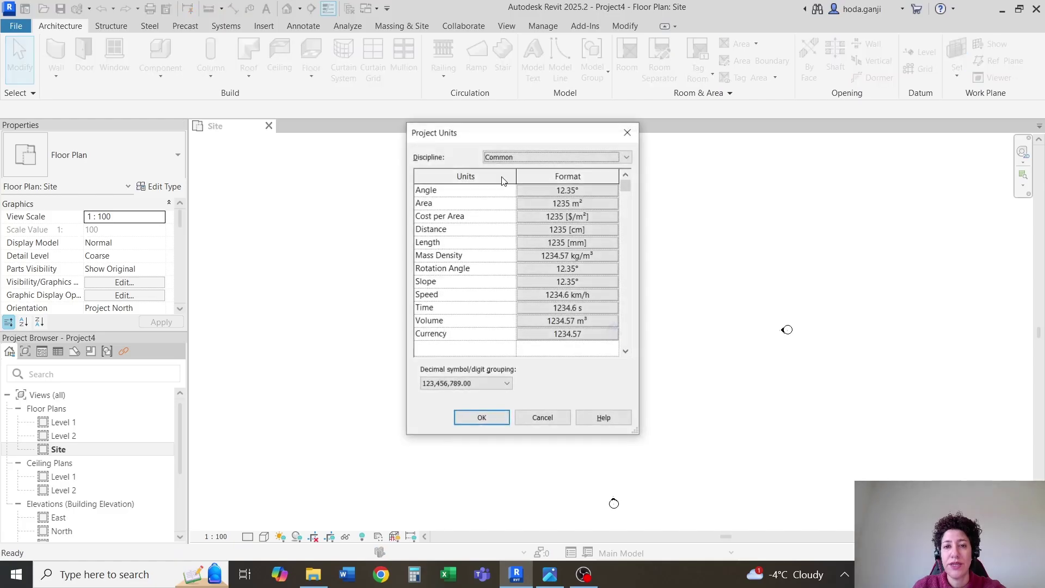
left_click(563, 242)
left_click(479, 164)
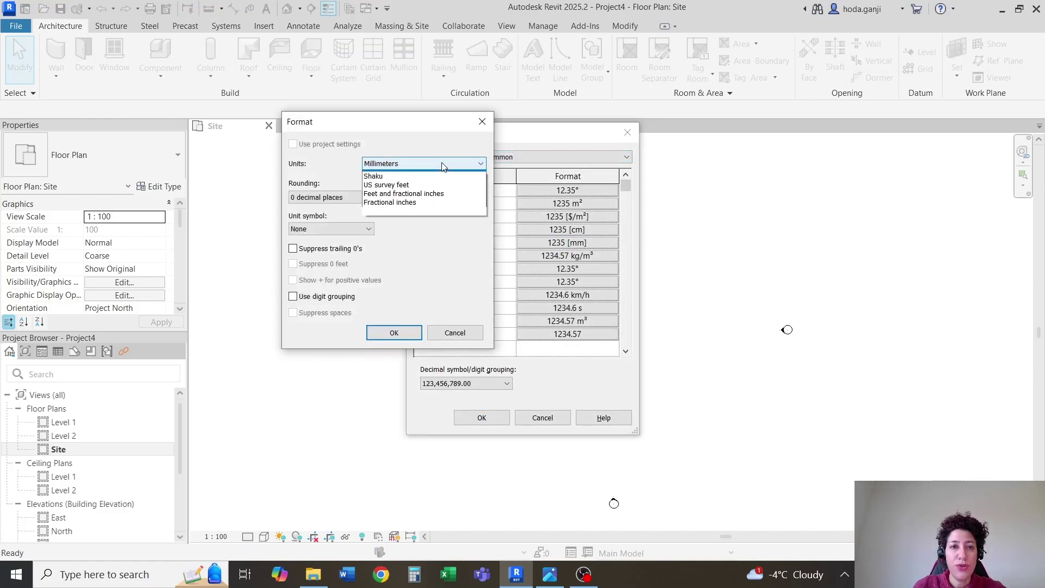
left_click(440, 216)
left_click(367, 198)
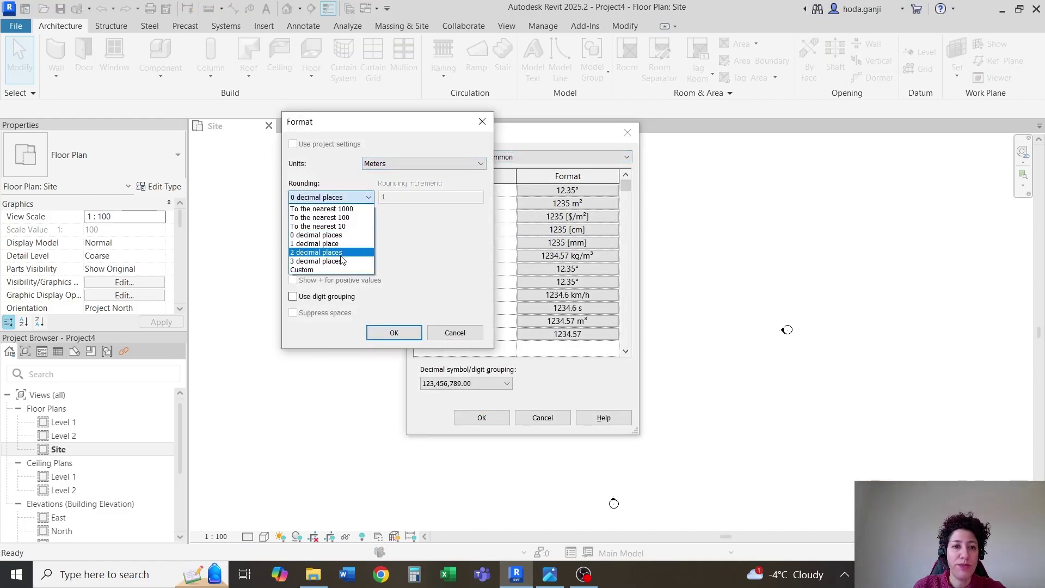
left_click(326, 231)
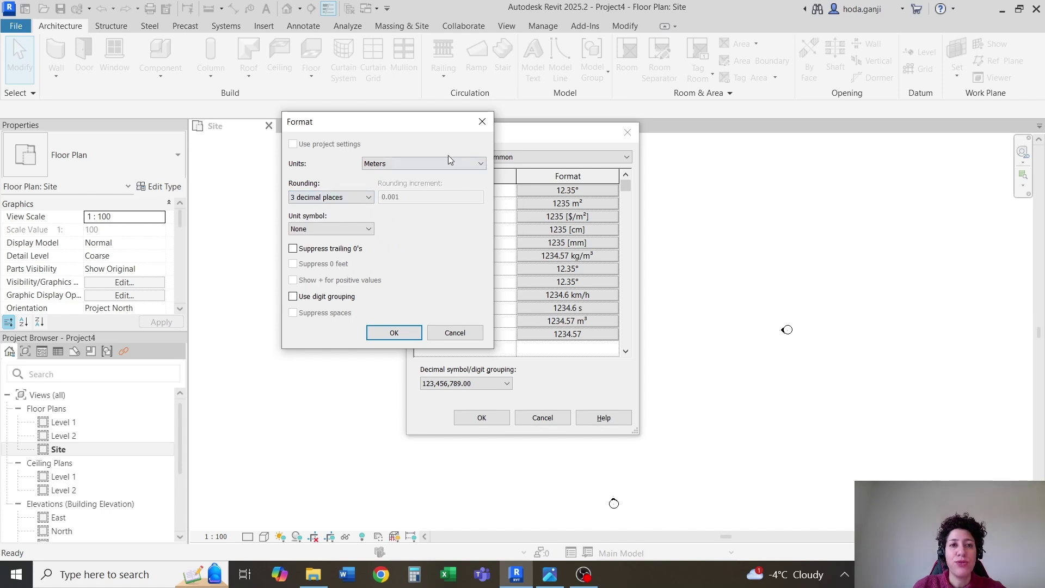
left_click(401, 336)
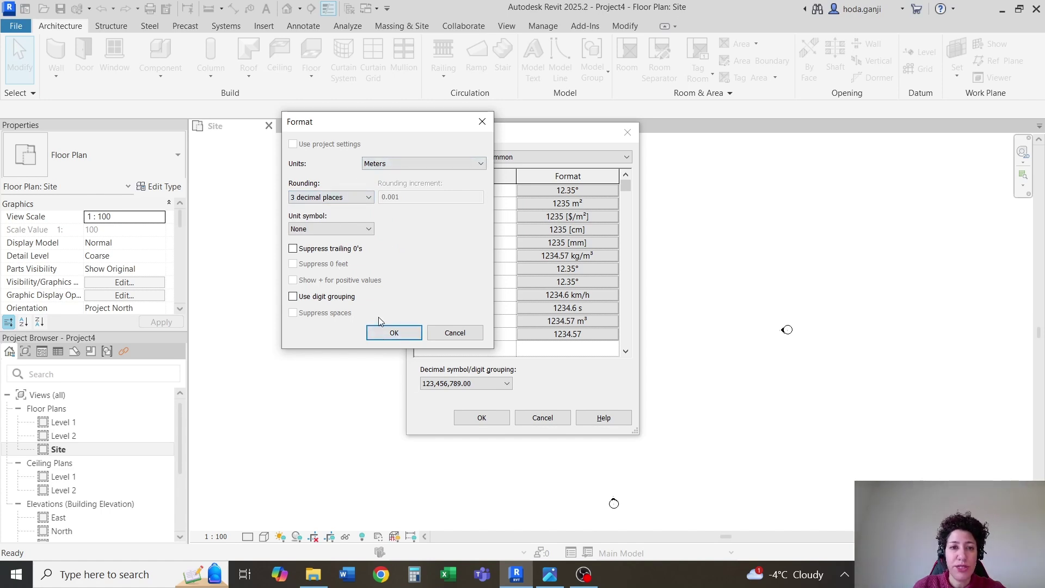
left_click(481, 417)
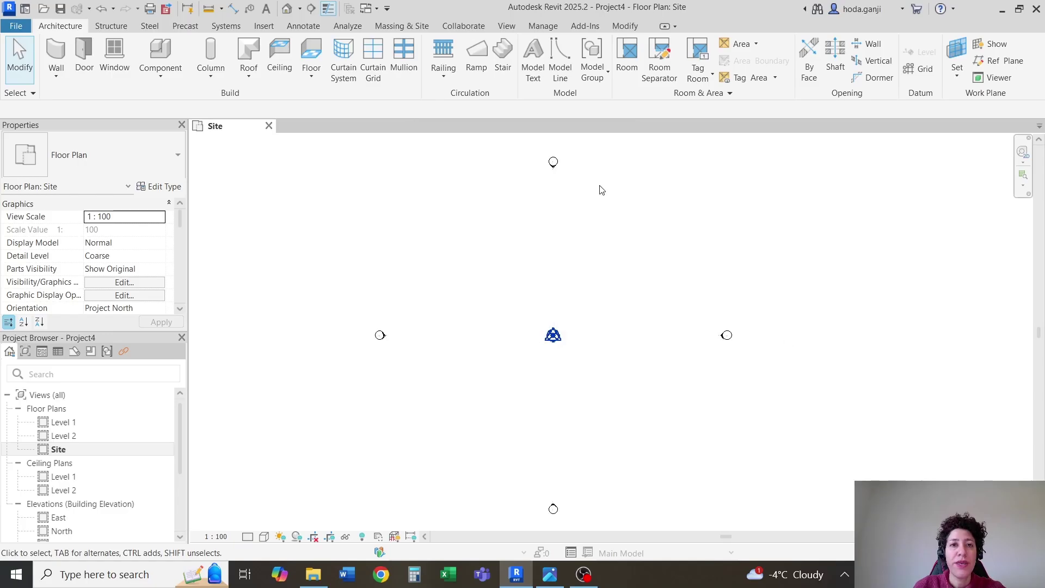
Import Property Line.dwg into the current view only with Manual - Origin positioning, placing it near the project base point.
left_click(263, 25)
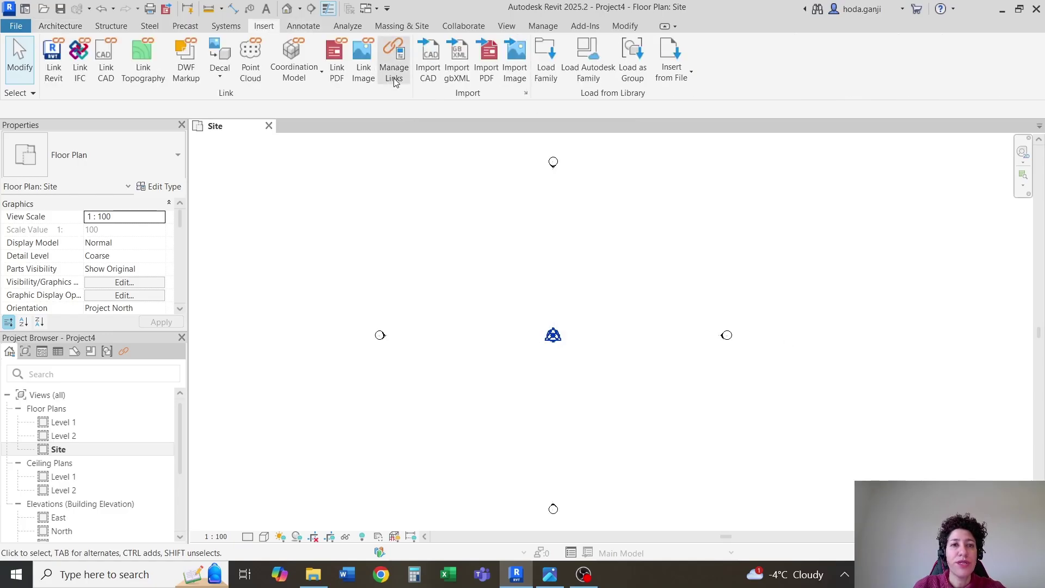
left_click(428, 60)
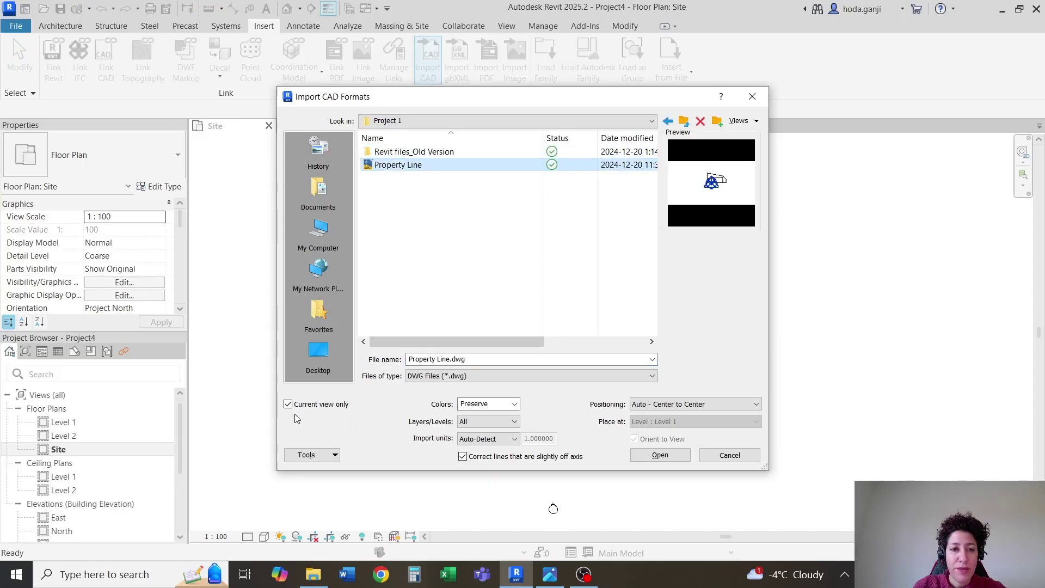
left_click(751, 404)
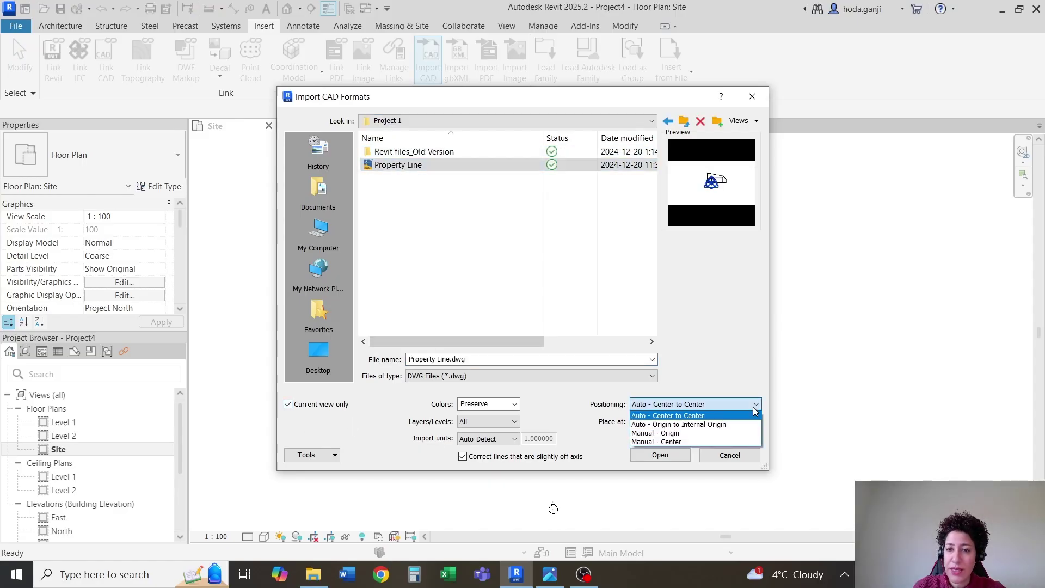
left_click(706, 435)
left_click(660, 455)
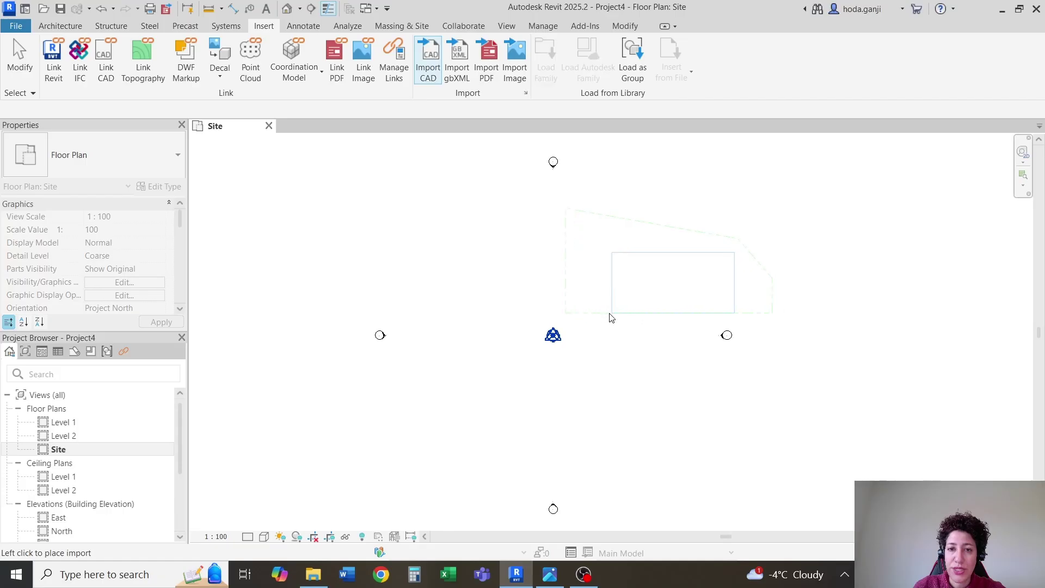
left_click(558, 315)
Move the imported drawing so the lower-left corner of its inner building rectangle sits on the project base point.
scroll(558, 314, "up", 3)
left_click(576, 321)
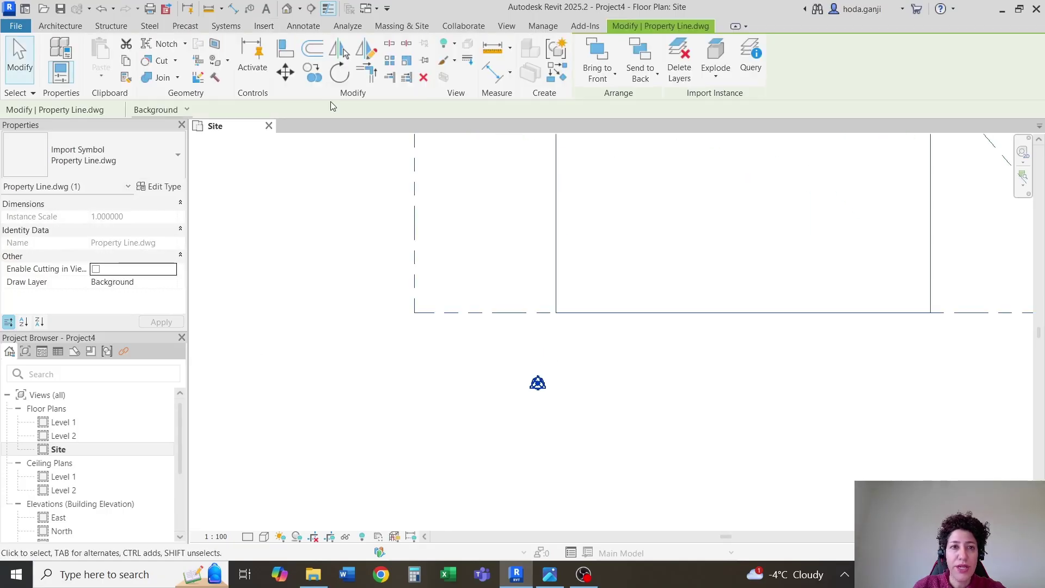
left_click(285, 73)
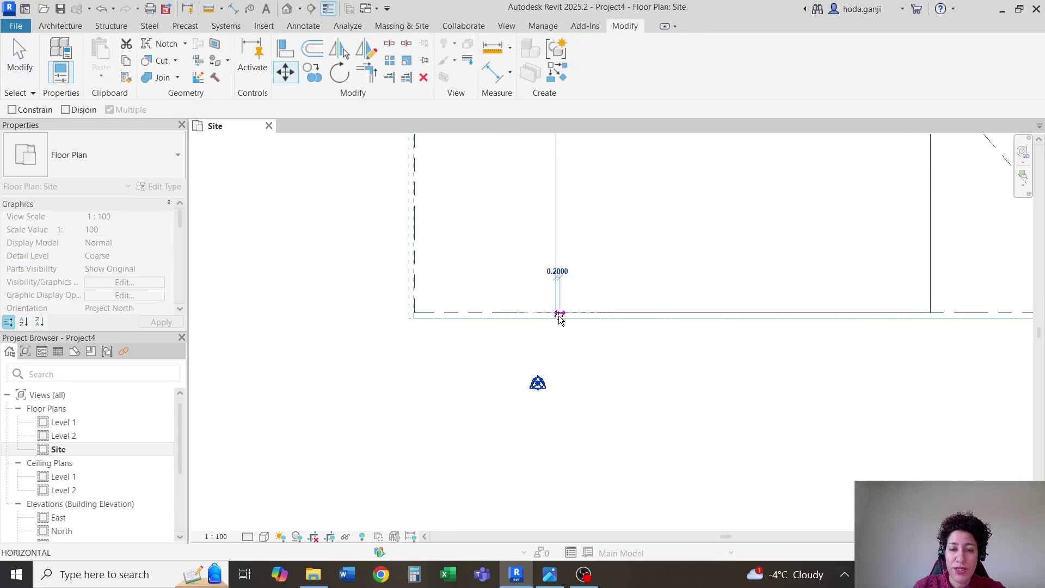
left_click(557, 314)
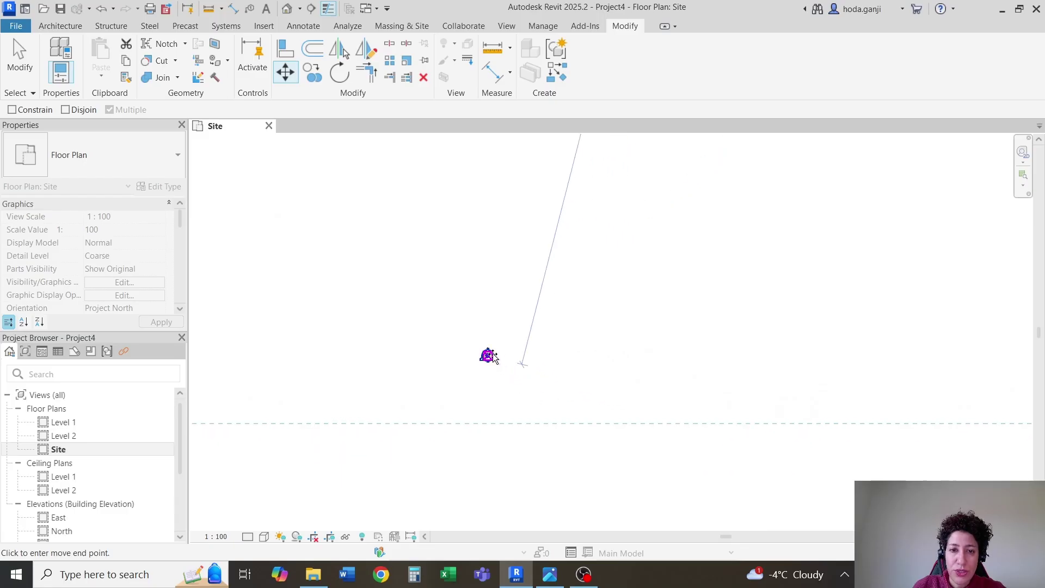
left_click(489, 357)
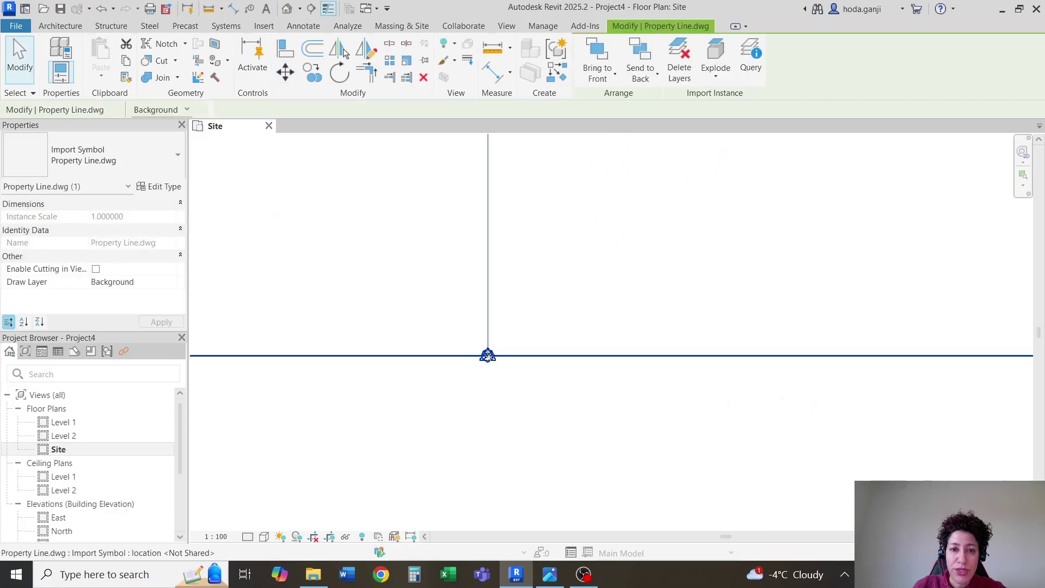
scroll(490, 375, "down", 5)
scroll(551, 344, "up", 2)
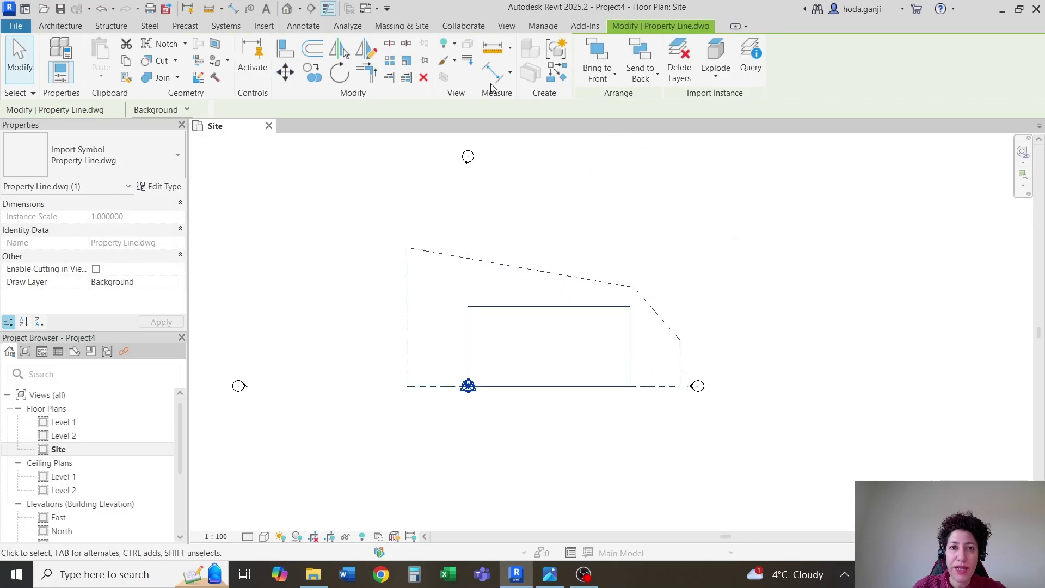
Pin the imported Property Line.dwg in place and clear the selection.
left_click(430, 60)
left_click(566, 303)
scroll(511, 403, "up", 3)
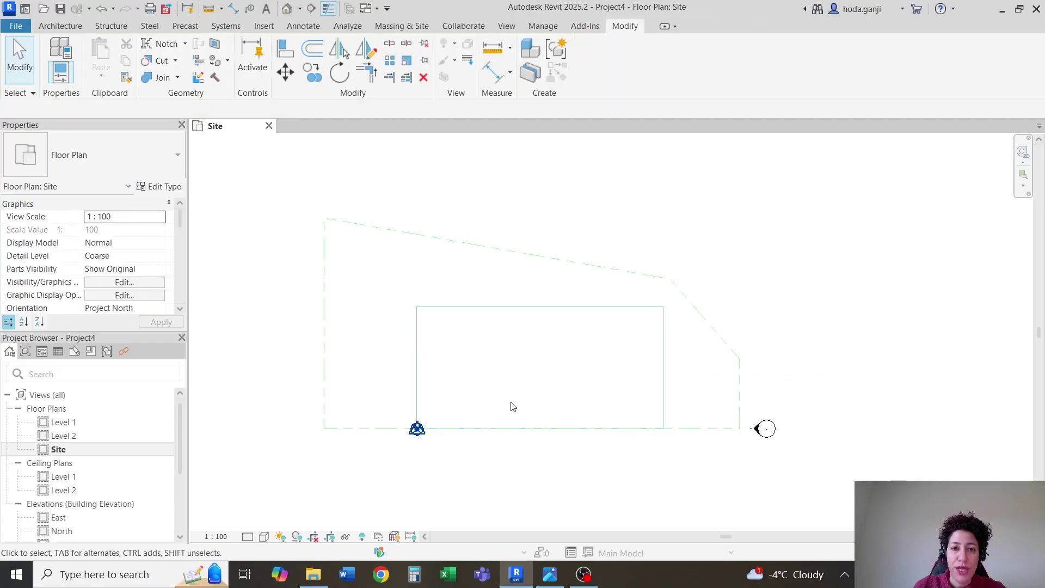
scroll(657, 312, "down", 1)
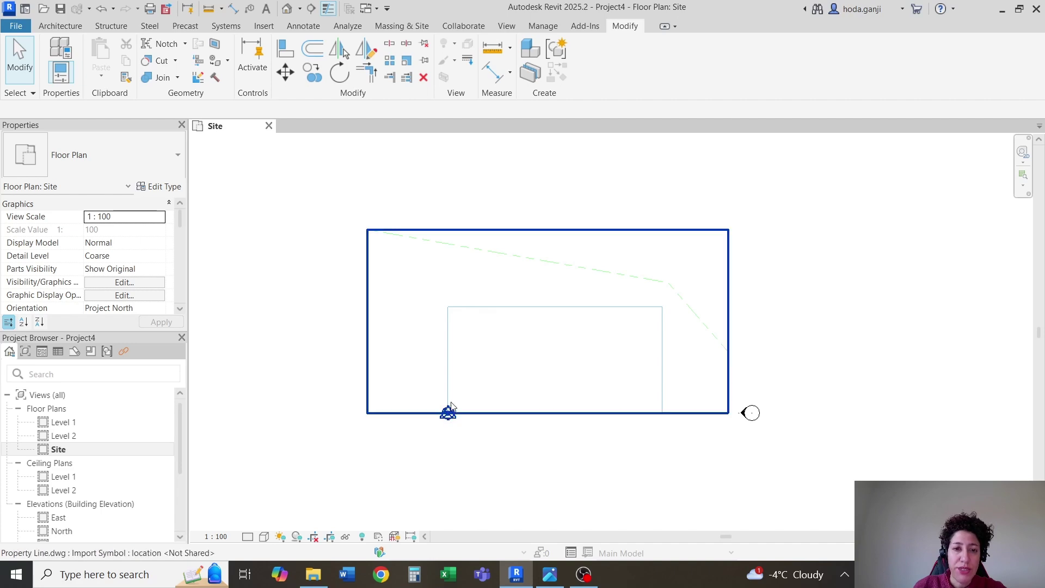
scroll(479, 397, "down", 1)
scroll(474, 397, "up", 1)
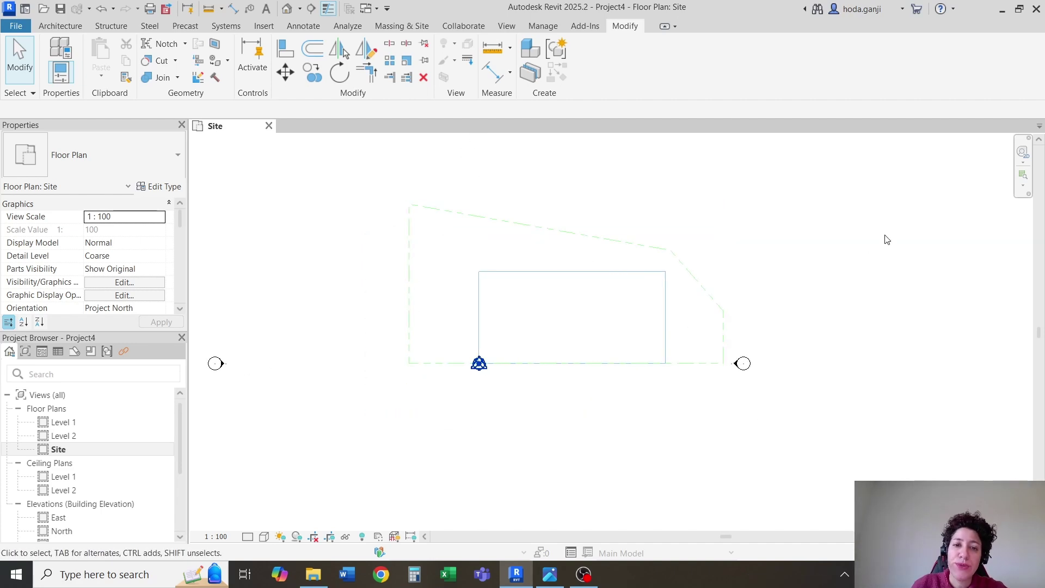
scroll(749, 238, "up", 1)
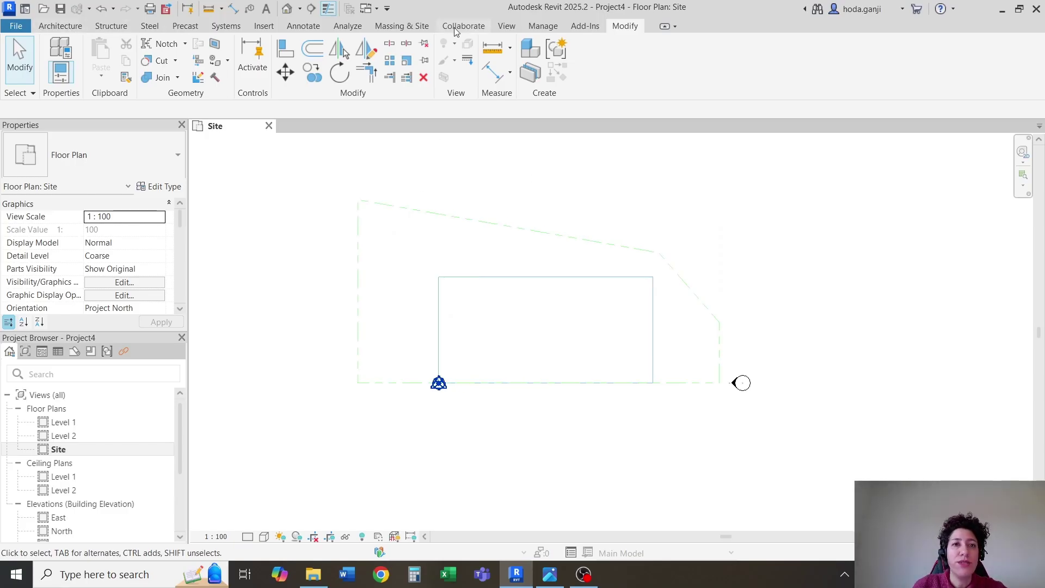
Create a property line by sketching, picking the whole chain of dashed boundary lines from the imported drawing.
left_click(403, 27)
left_click(525, 57)
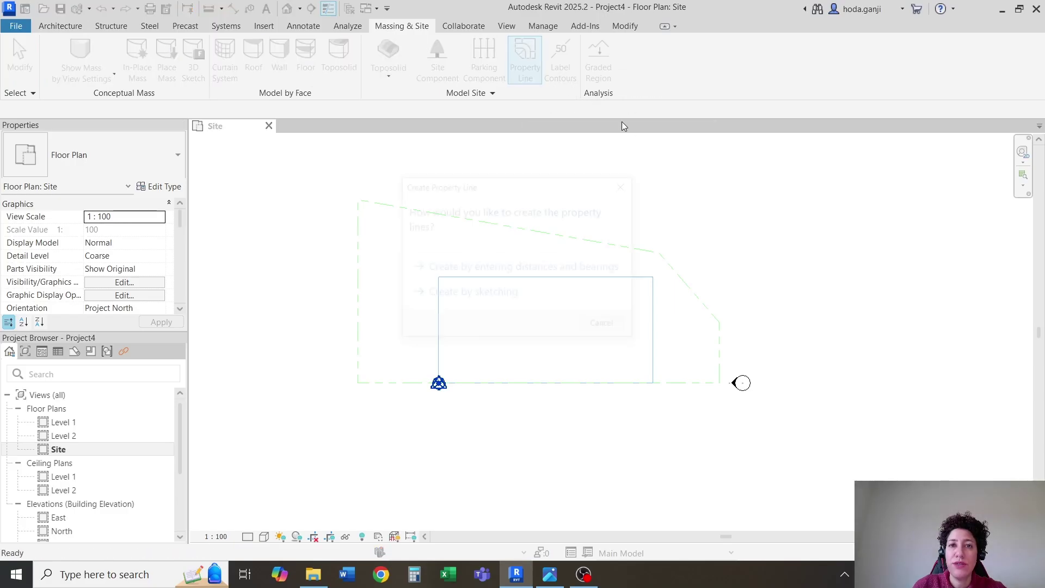
left_click(493, 295)
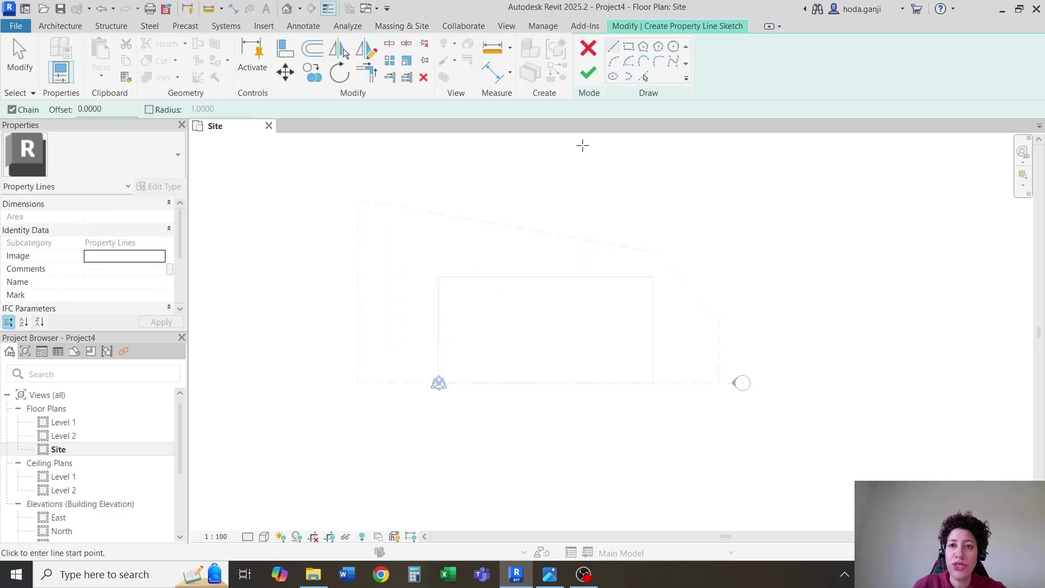
left_click(643, 77)
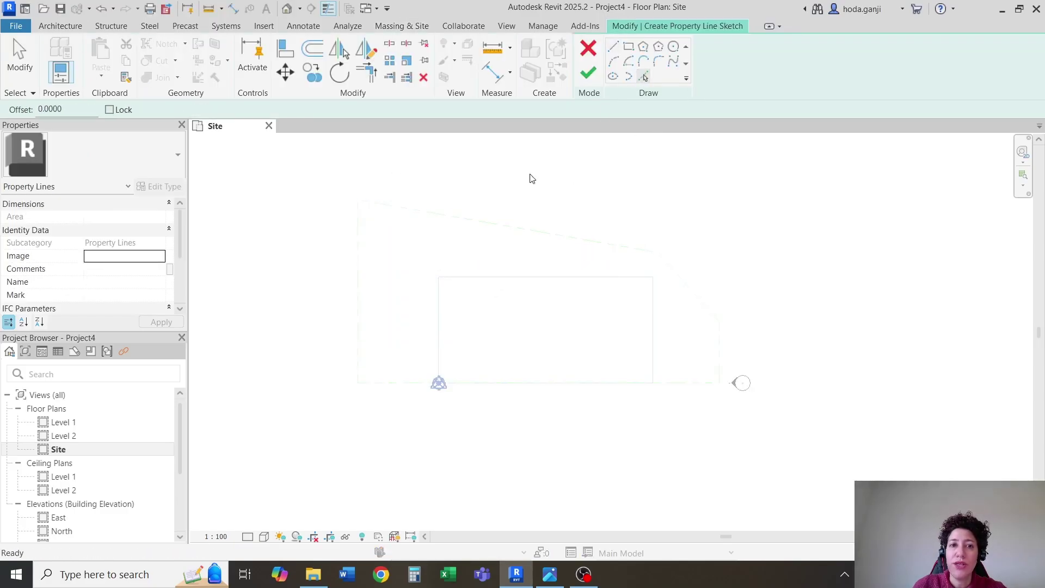
key("Tab")
left_click(359, 250)
left_click(588, 72)
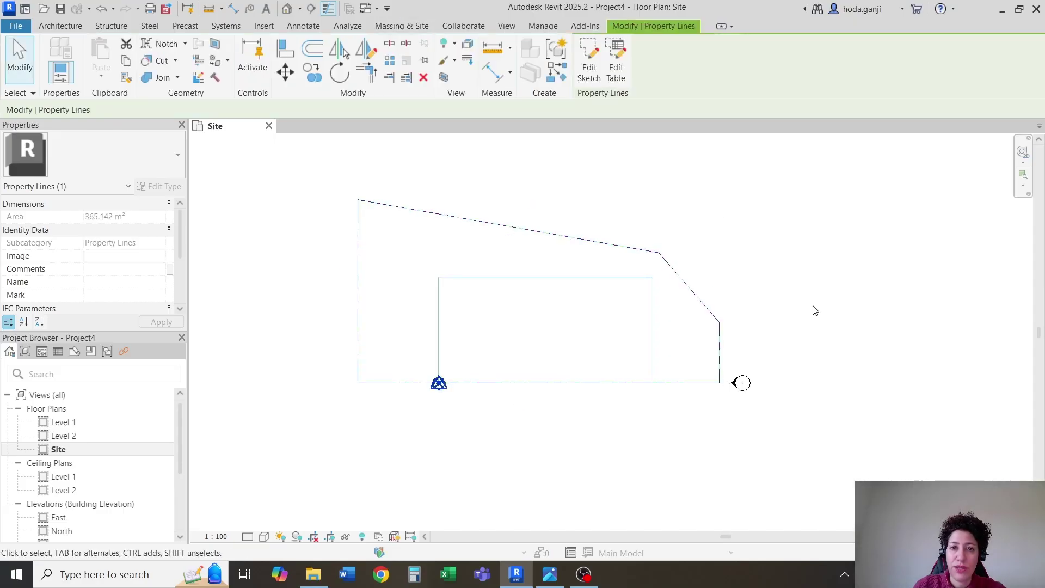
key("Escape")
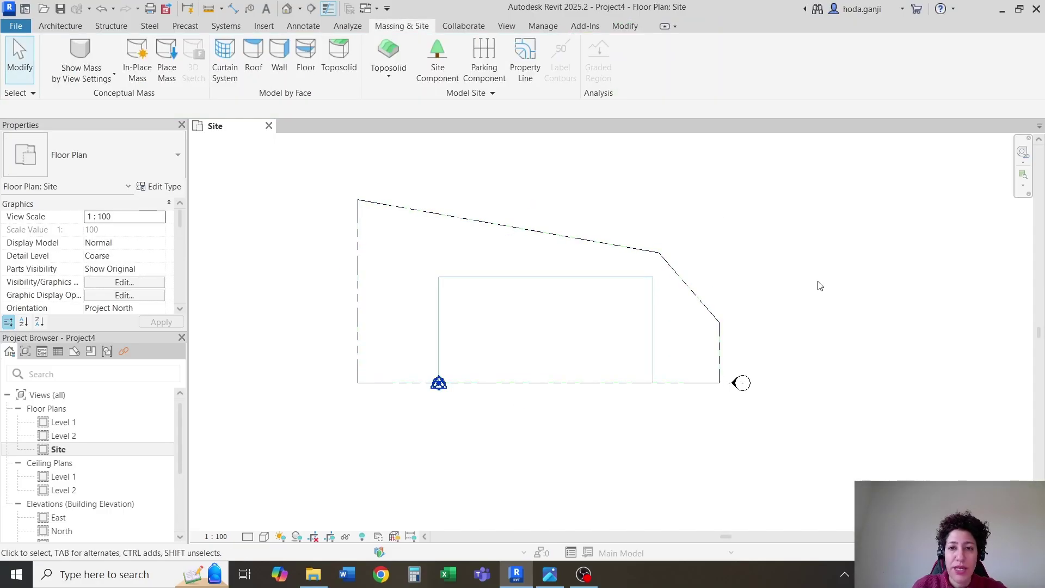
Examine the elevation notes for Unit 251 in Project 1 Siteplan.jpg and return to the Site floor plan.
scroll(479, 313, "up", 1)
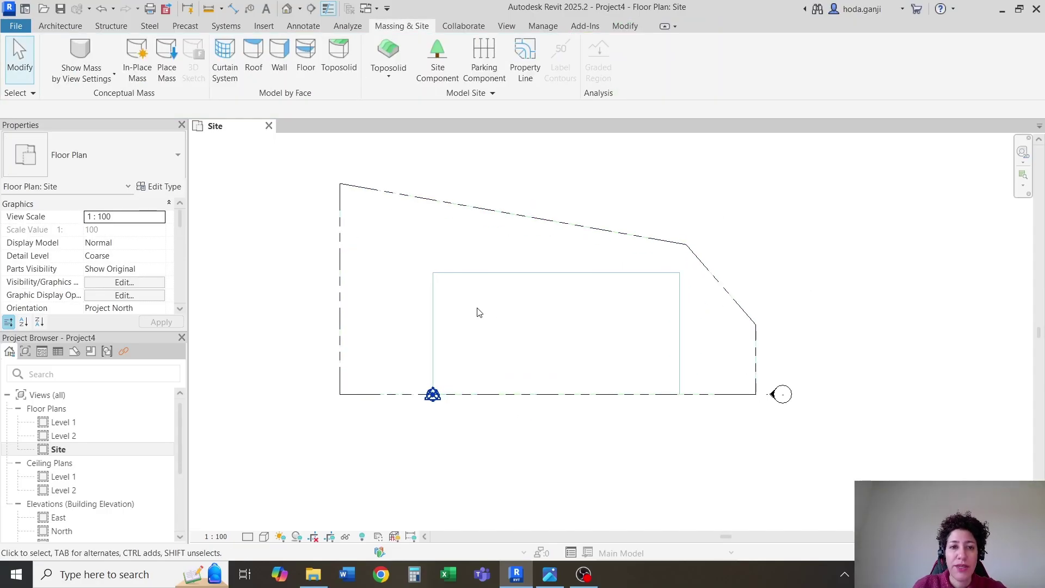
left_click(550, 574)
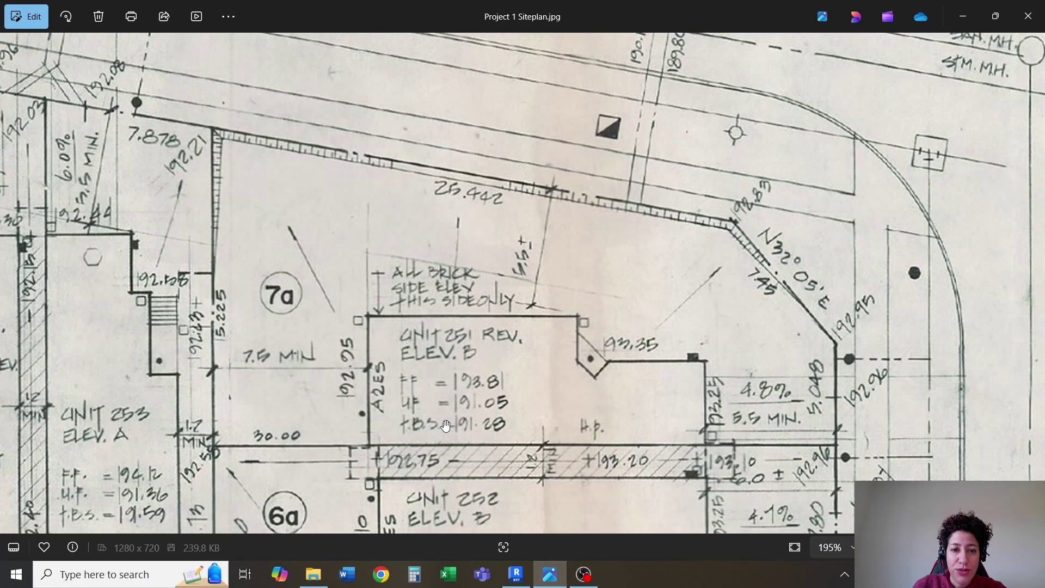
scroll(433, 389, "up", 1)
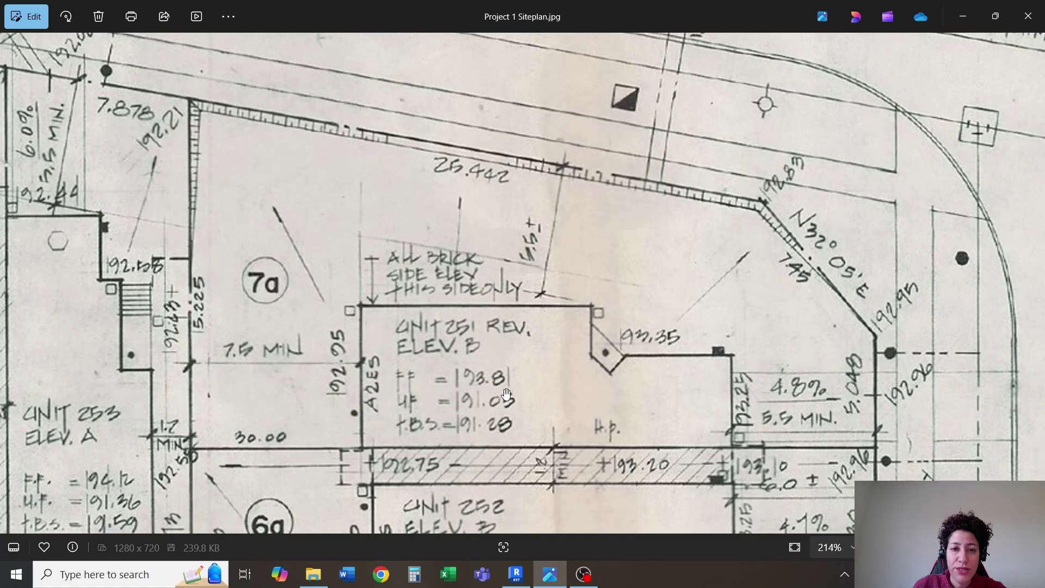
left_click(551, 580)
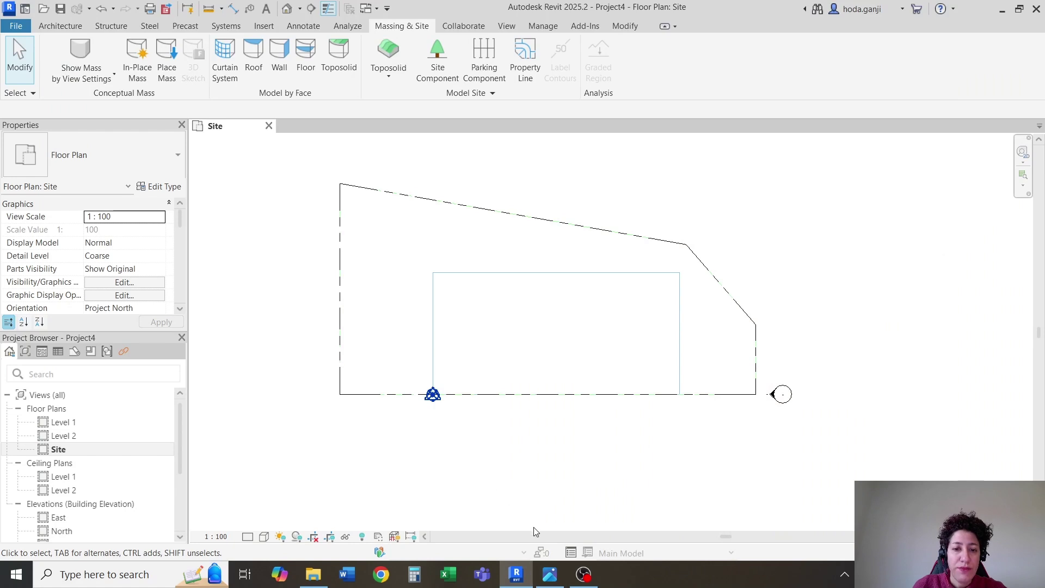
Set the project base point's elevation to 193.81, the unit's FF value on the site plan image.
left_click(438, 400)
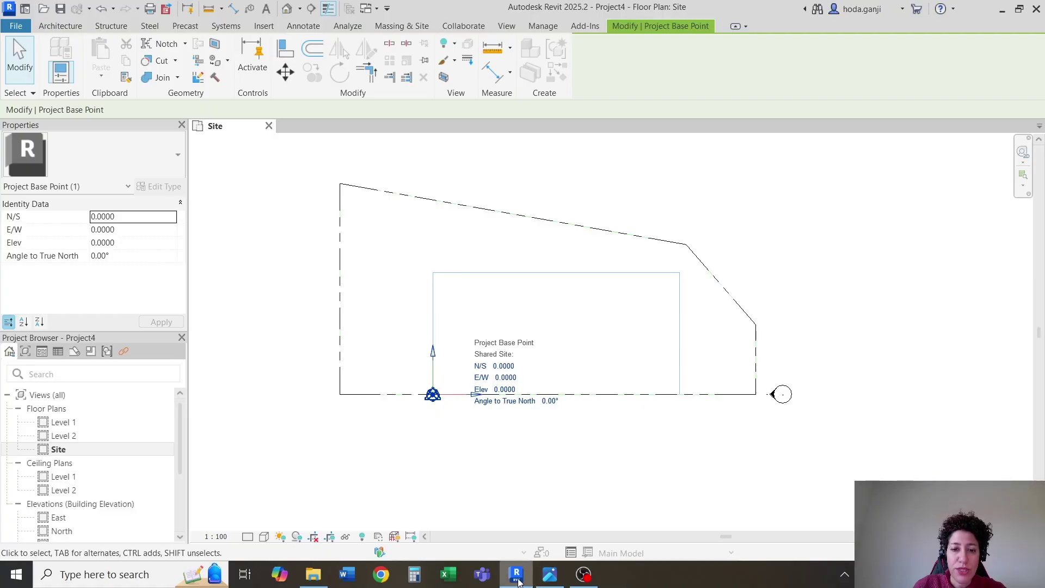
left_click(549, 576)
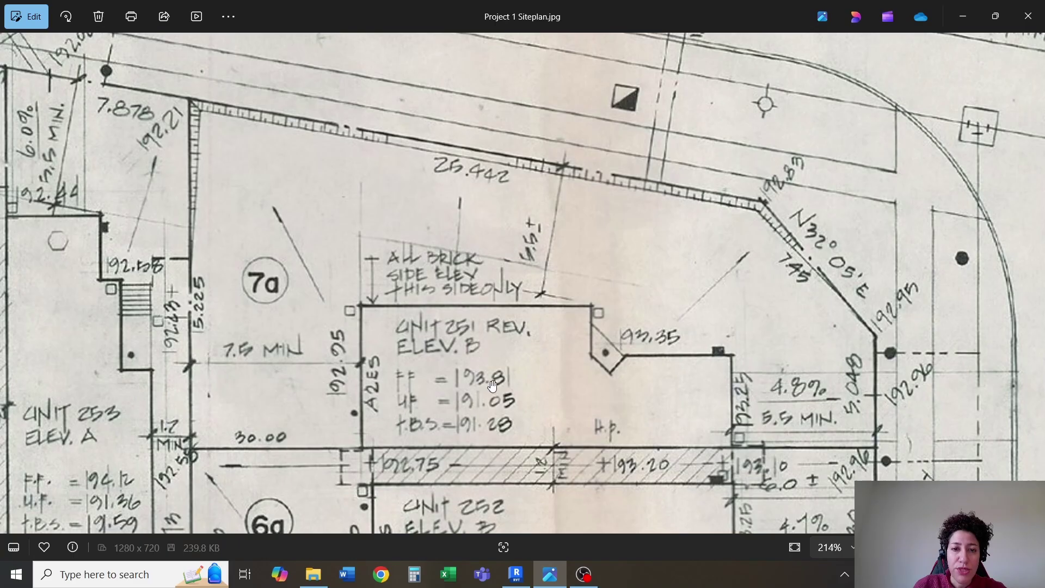
scroll(479, 399, "up", 2)
scroll(475, 398, "up", 3)
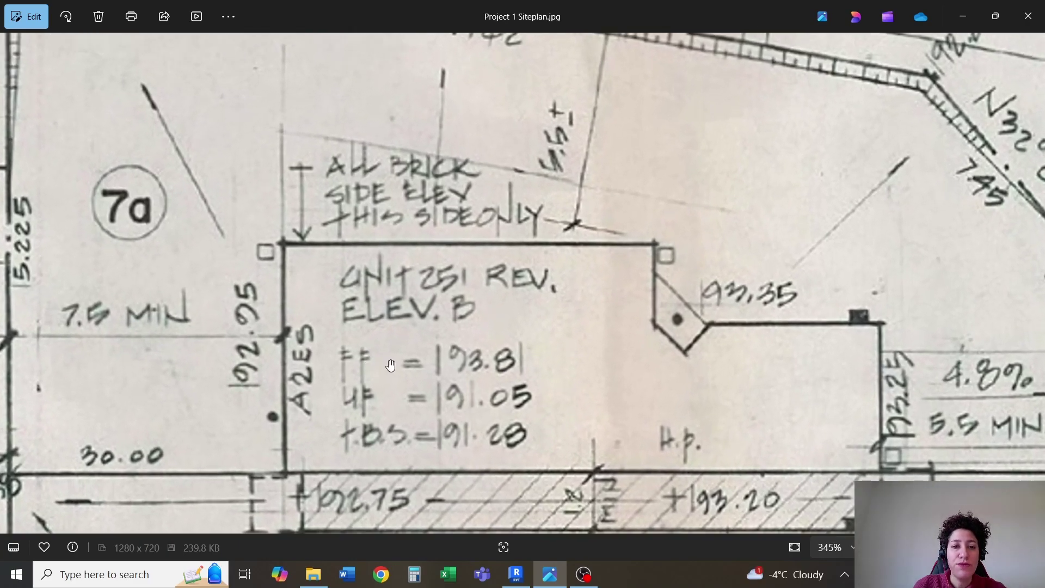
left_click(550, 574)
left_click(513, 389)
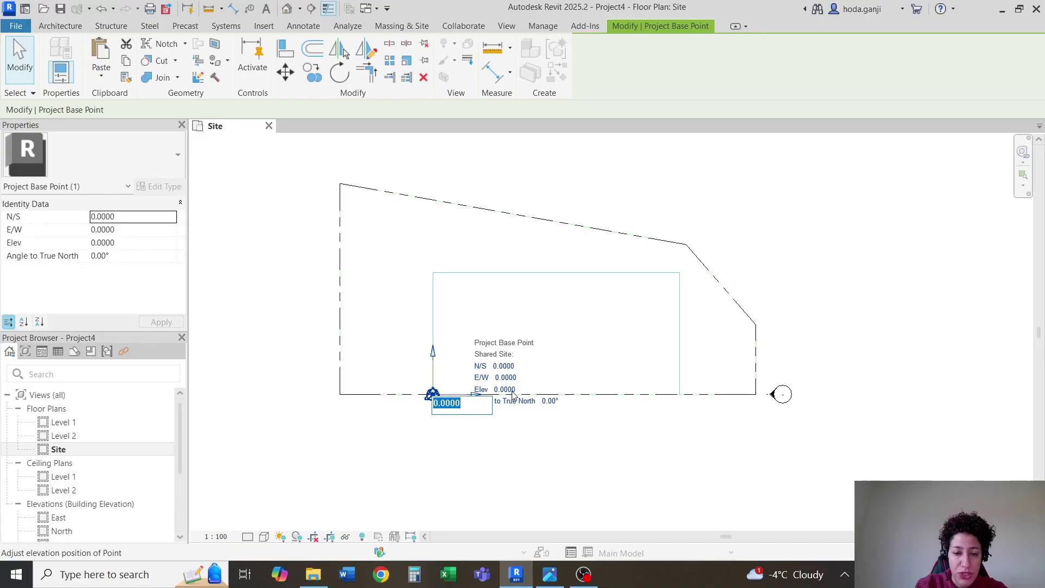
type("193")
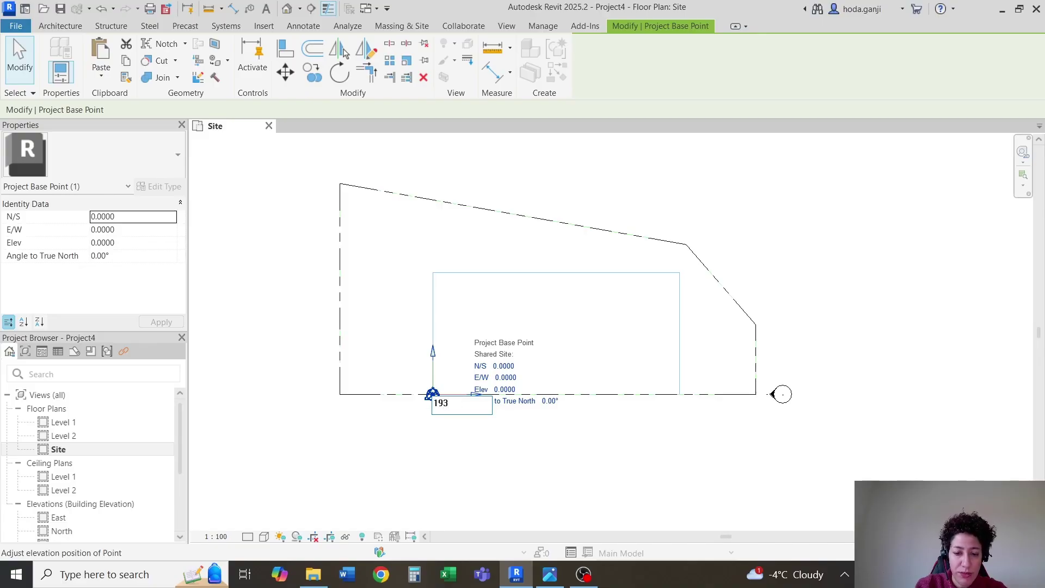
type(".81")
key("Return")
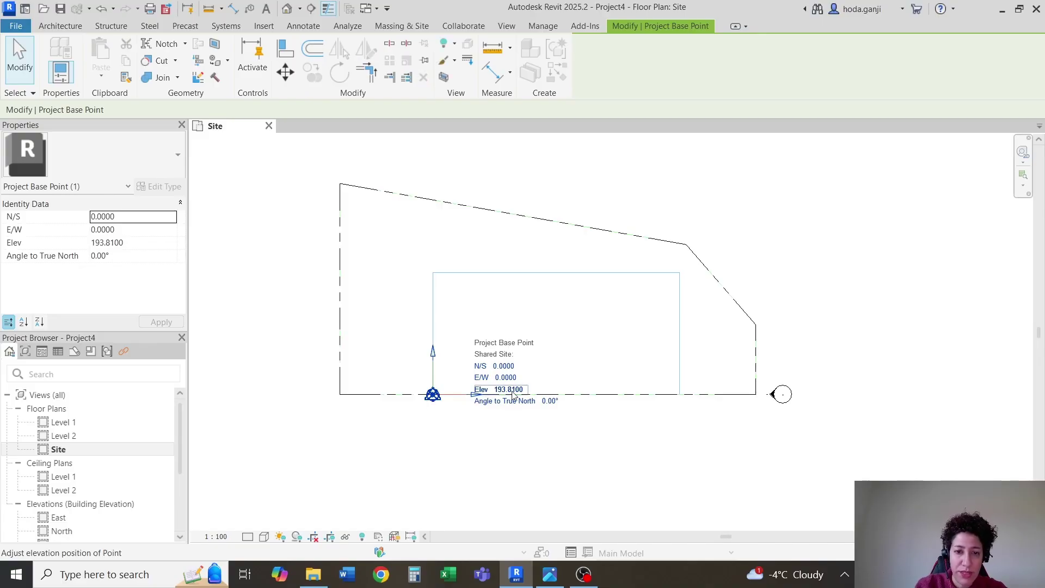
left_click(545, 580)
left_click(545, 579)
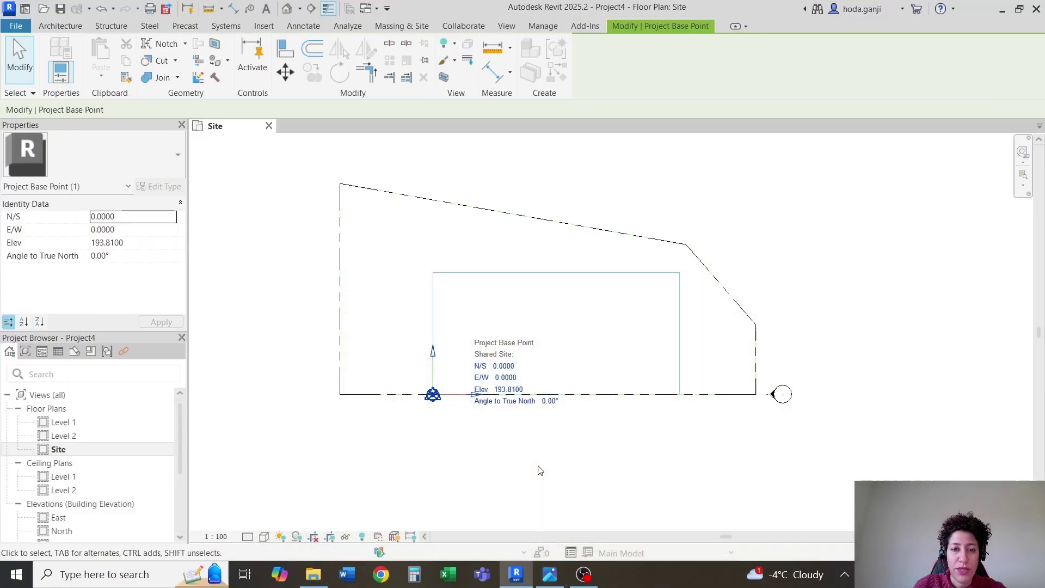
Set the survey point's elevation to 193.81 and clear the selection.
left_click(437, 401)
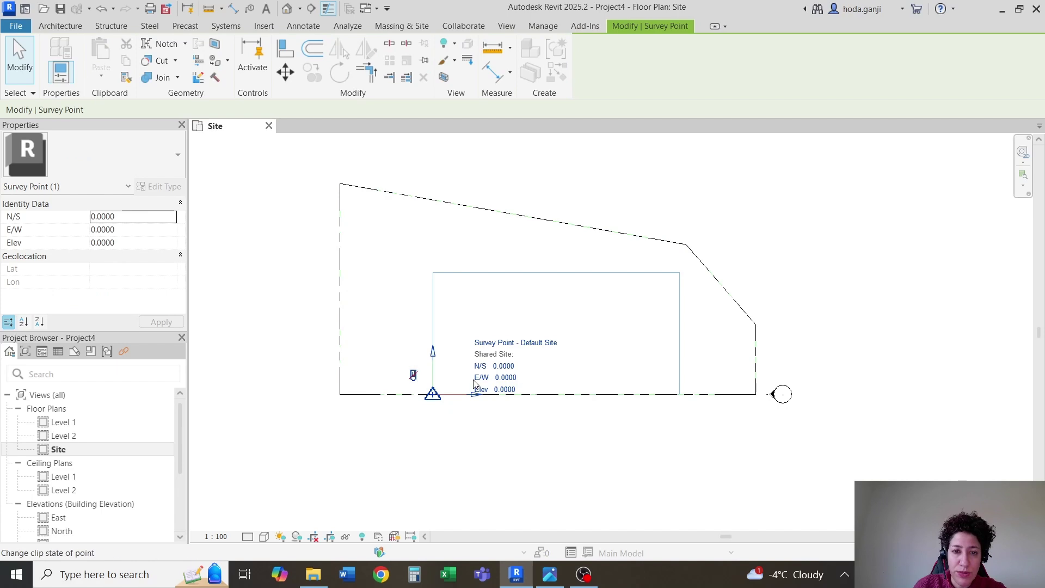
left_click(511, 395)
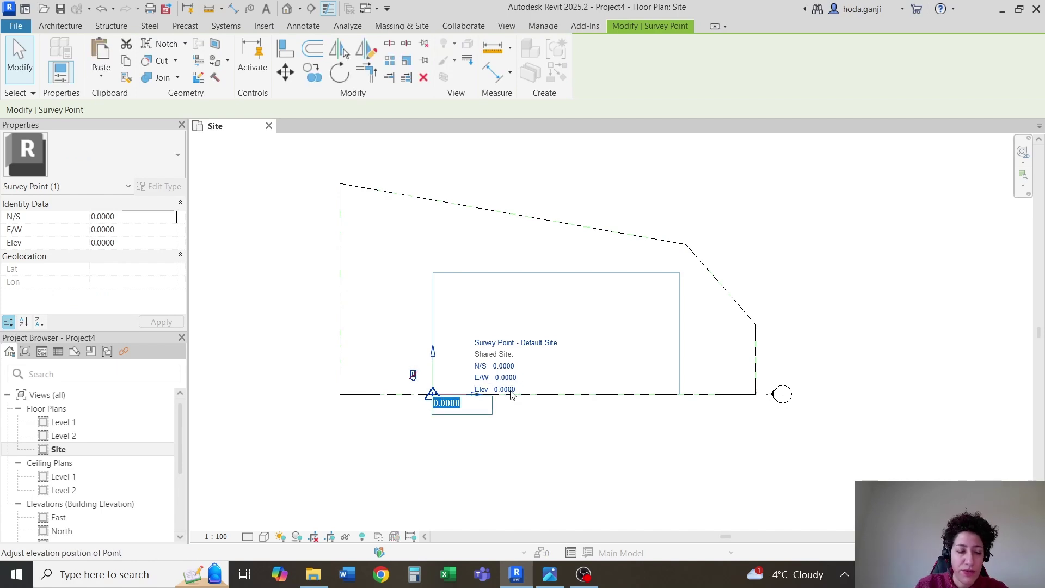
type("19")
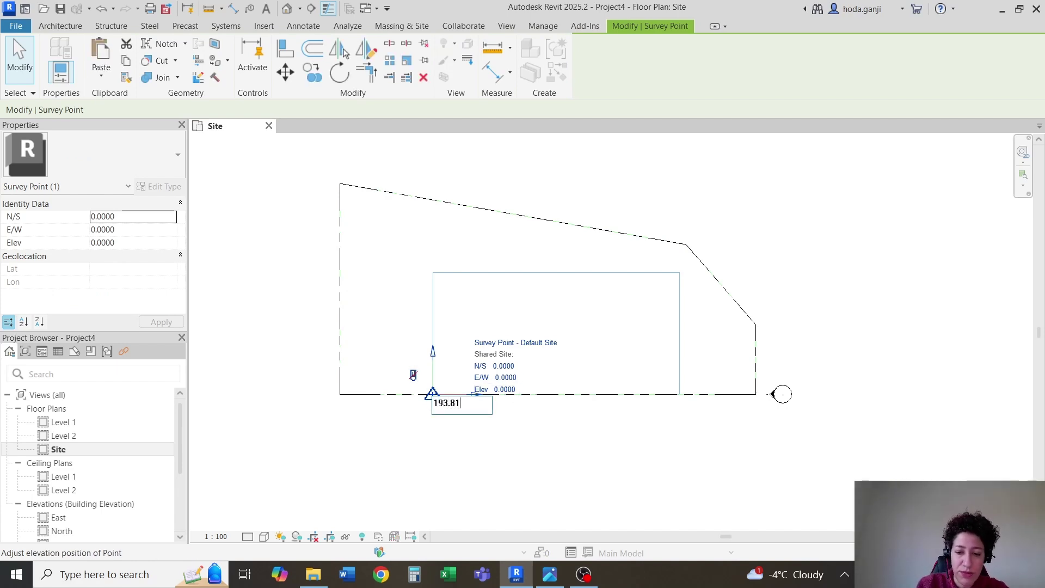
type("3.81")
key("Return")
left_click(520, 435)
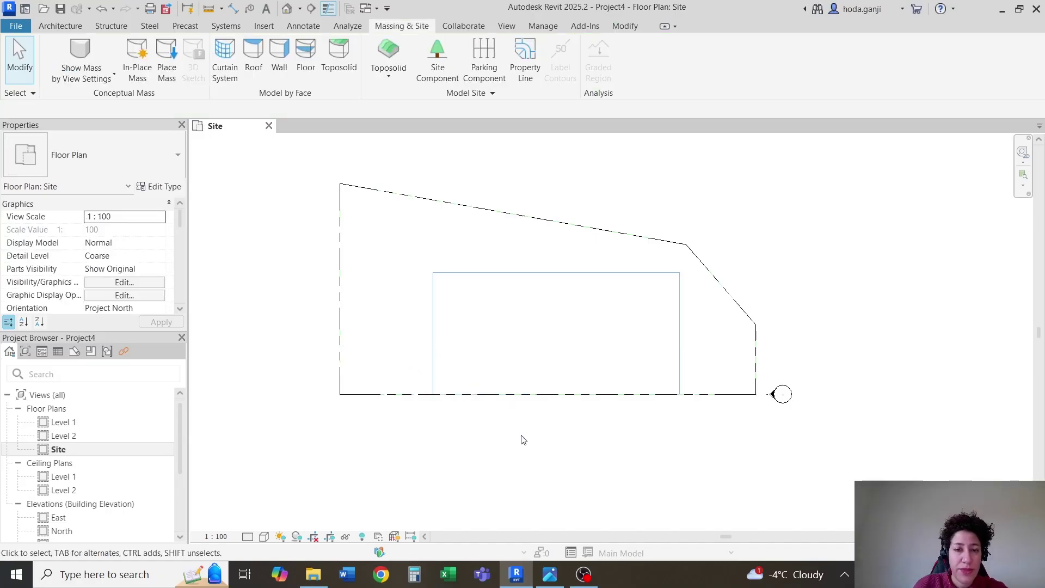
Open the South elevation and tile it side by side with the Site floor plan.
scroll(281, 420, "down", 1)
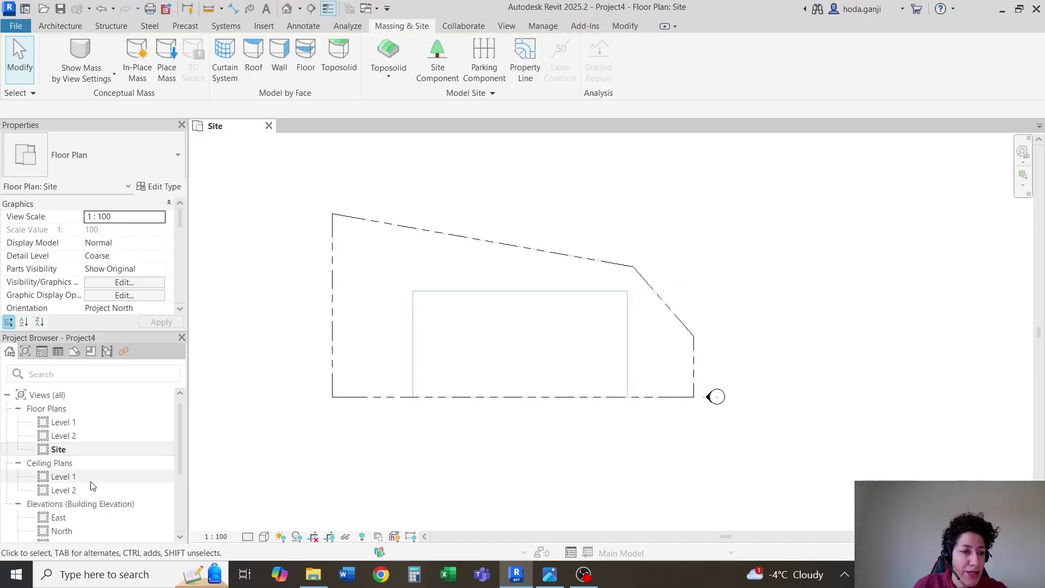
scroll(90, 487, "down", 3)
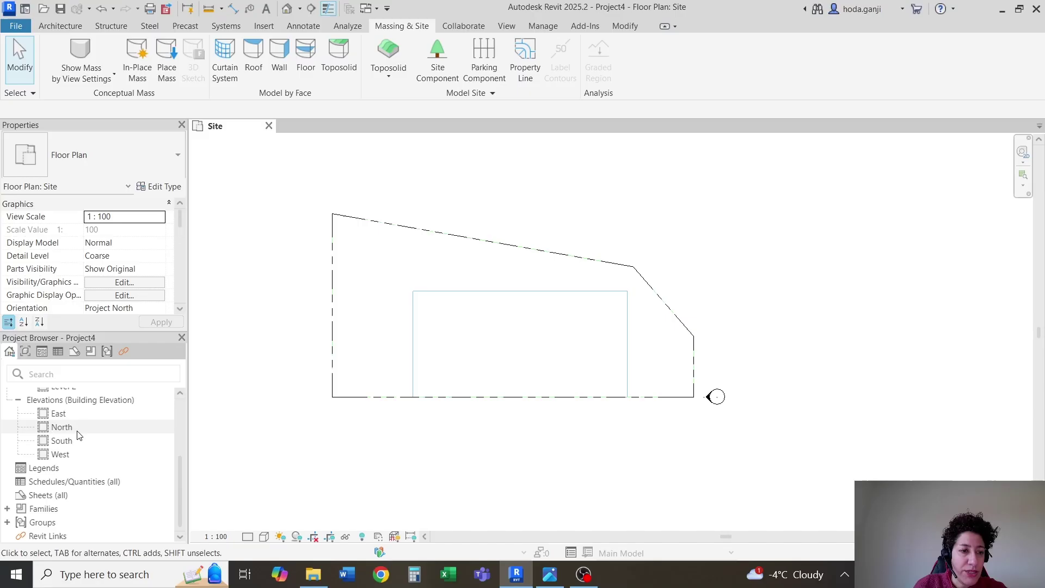
double_click(77, 439)
left_click(245, 126)
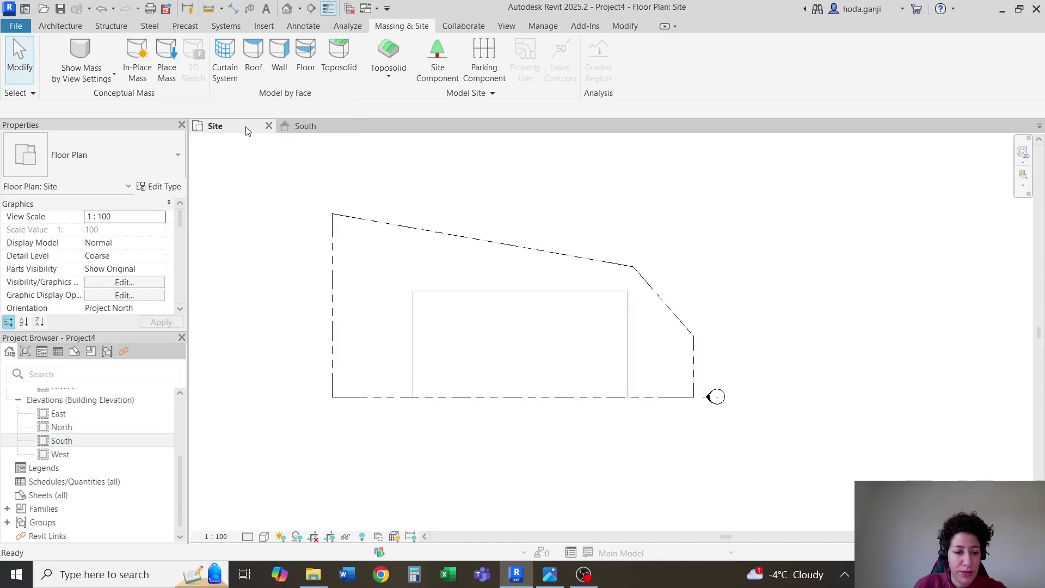
key("w")
key("t")
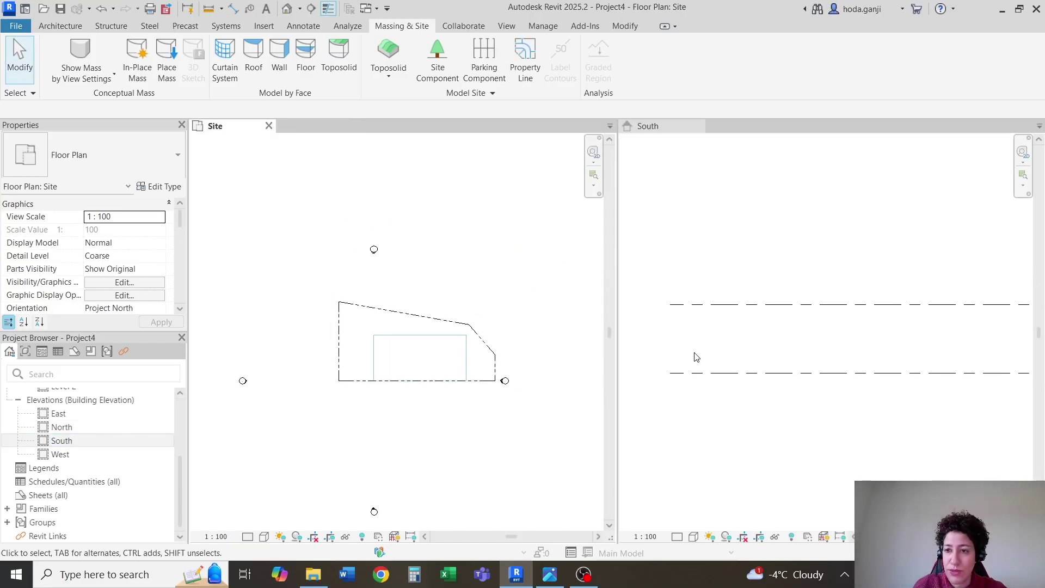
Show the crop region around Level 1 and Level 2 in the South elevation.
scroll(702, 353, "down", 3)
scroll(892, 348, "up", 4)
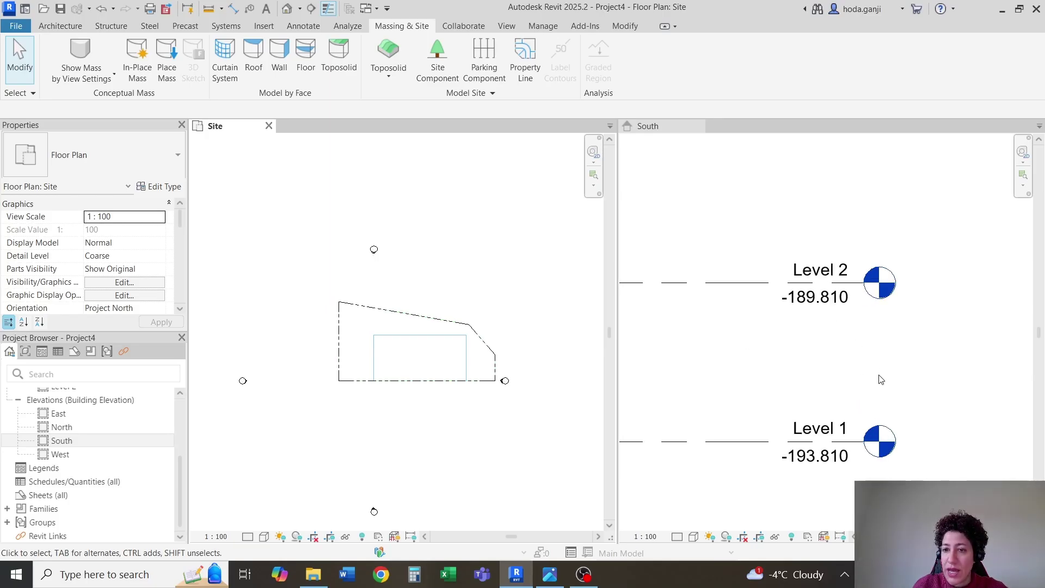
scroll(872, 417, "down", 1)
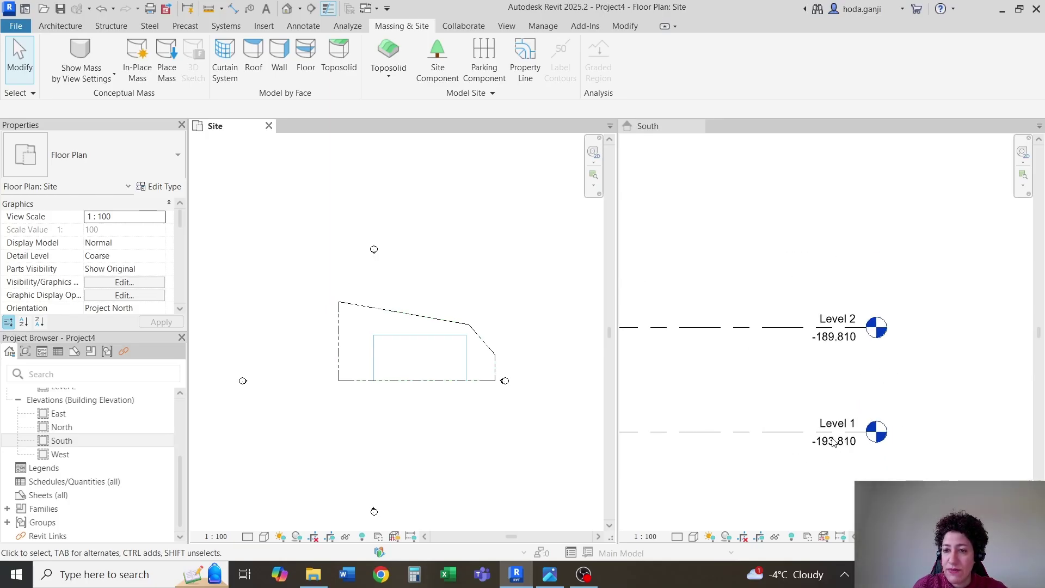
left_click(791, 435)
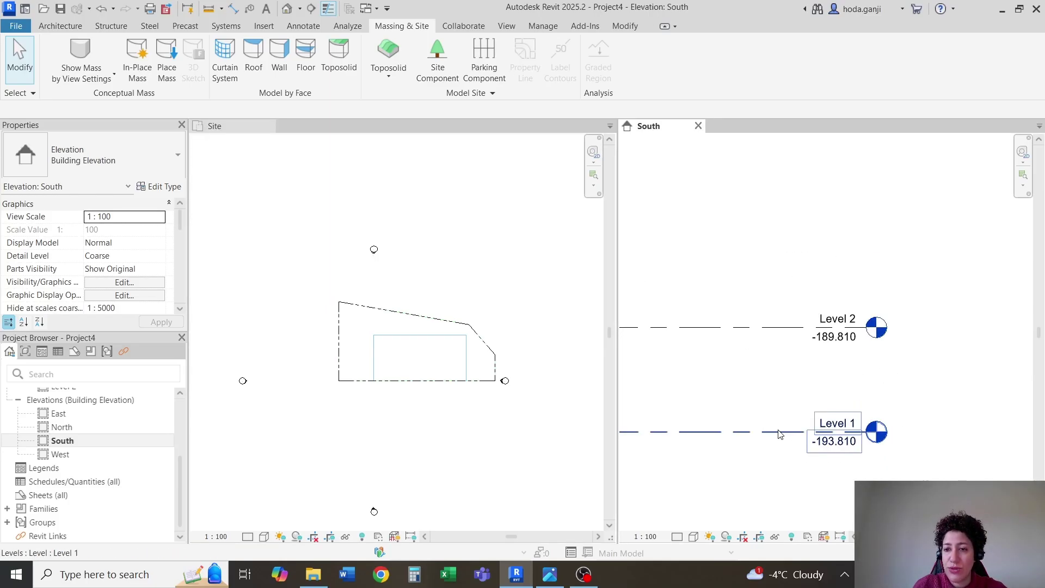
scroll(1005, 395, "down", 2)
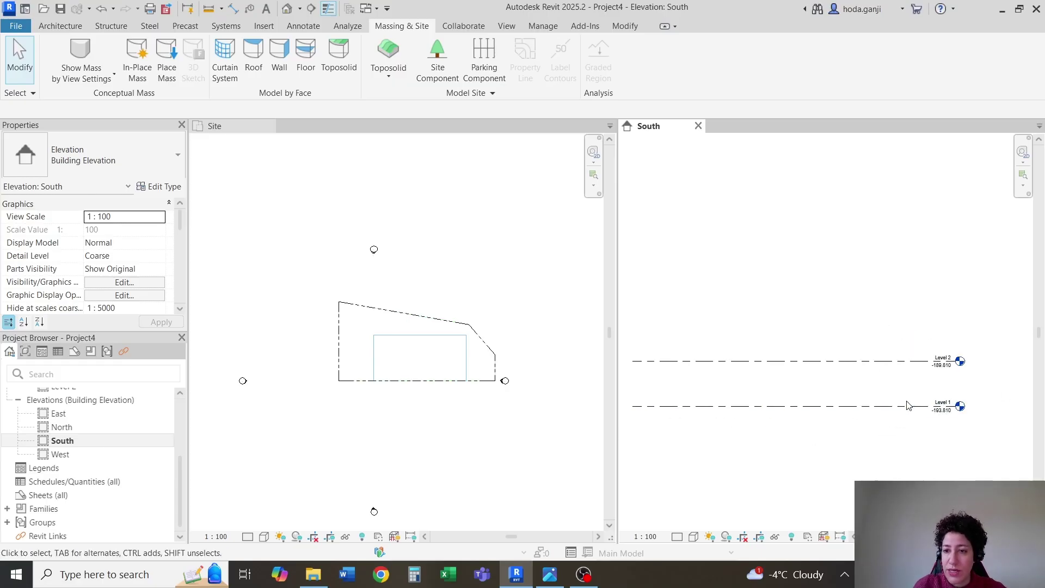
left_click(759, 538)
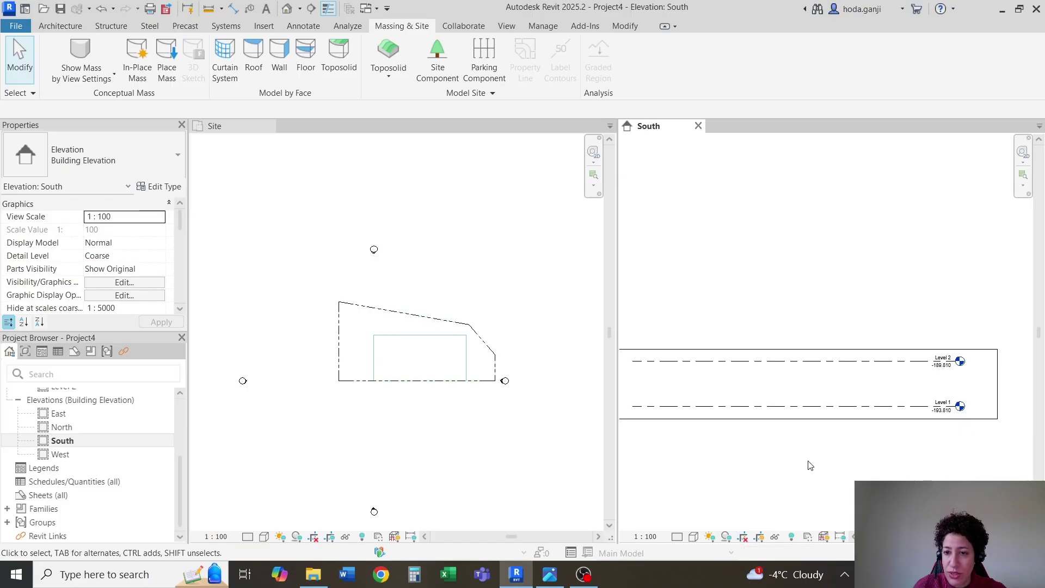
Move Level 1 and Level 2 together vertically upward by 193.81 in the South elevation.
left_click(852, 406)
left_click(865, 361, "ctrl")
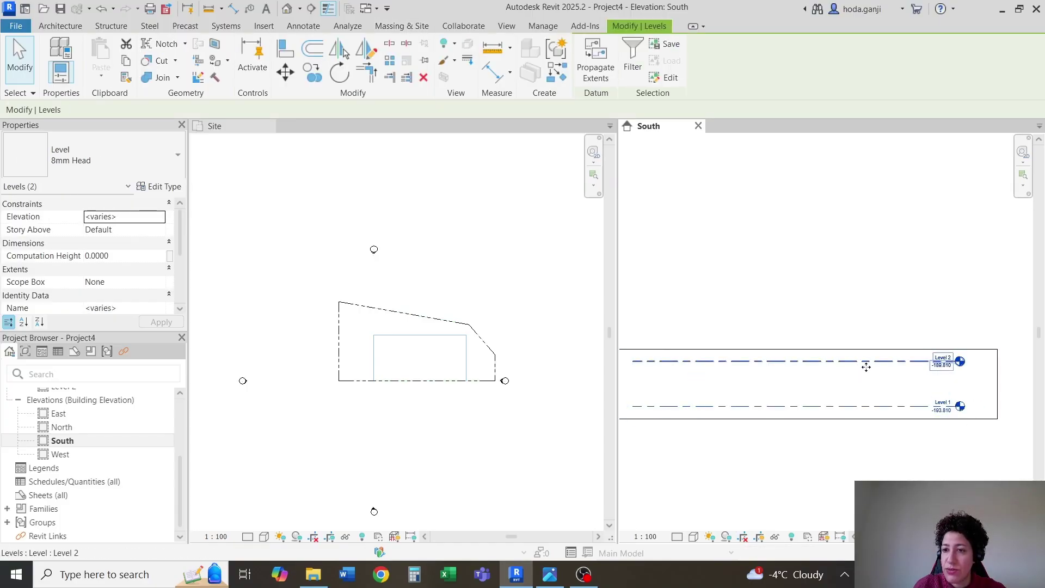
scroll(998, 381, "up", 2)
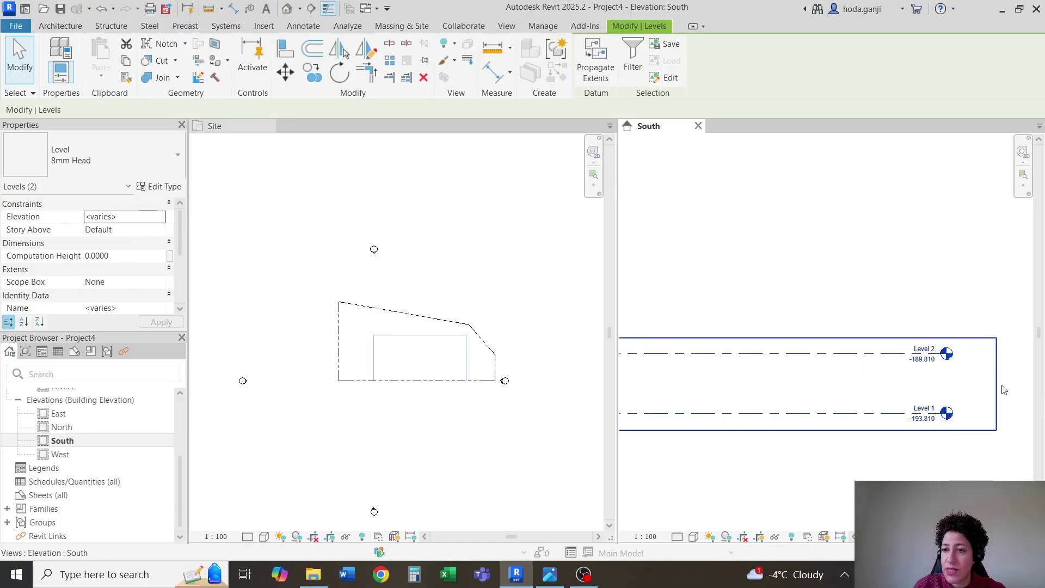
left_click(286, 73)
left_click(782, 279)
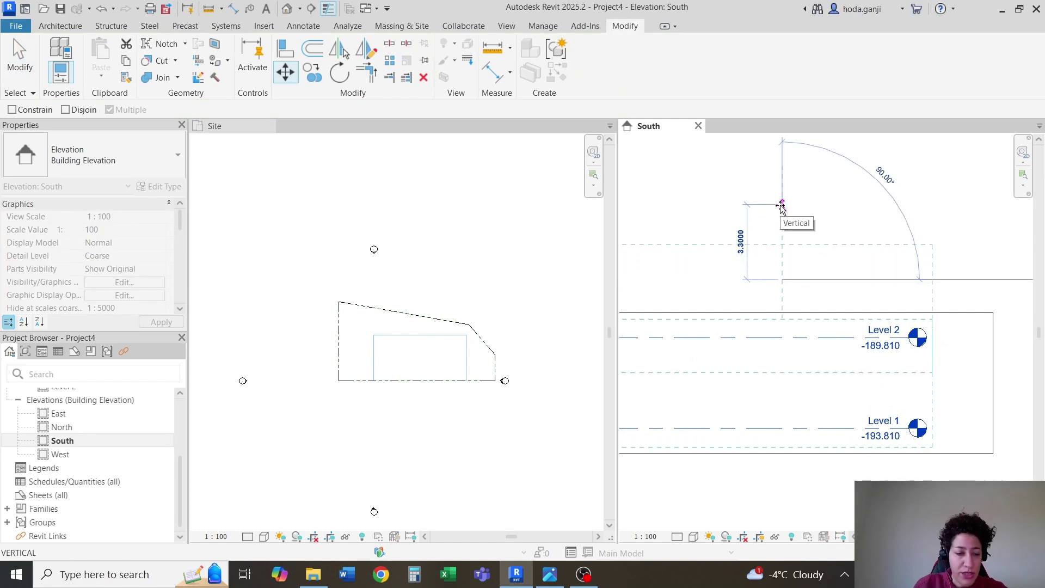
type("193.81")
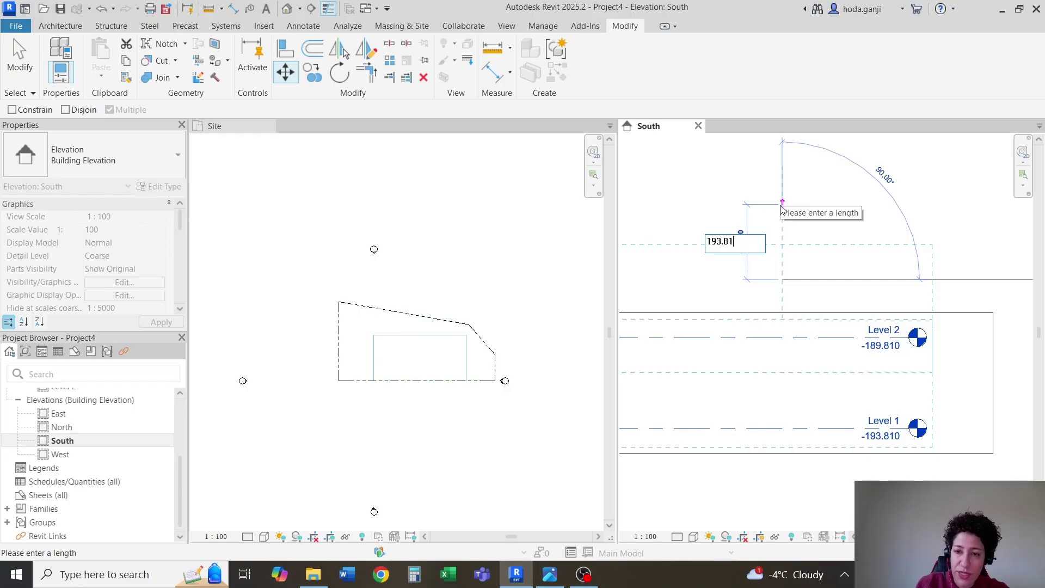
key("Return")
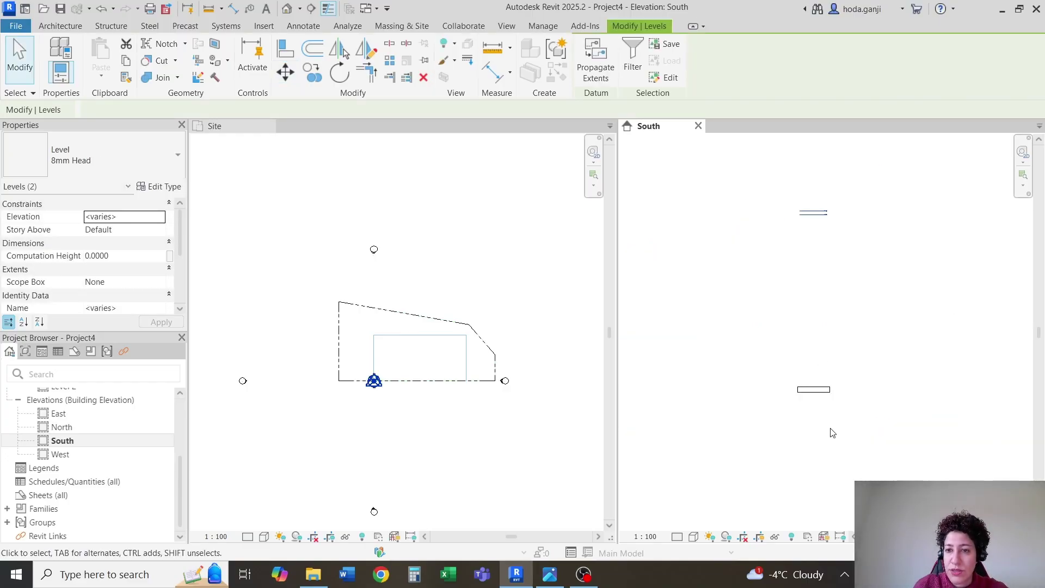
Reshape the South elevation's crop region to enclose the moved levels, with its lower edge just below Level 1.
left_click(811, 385)
left_click(811, 385)
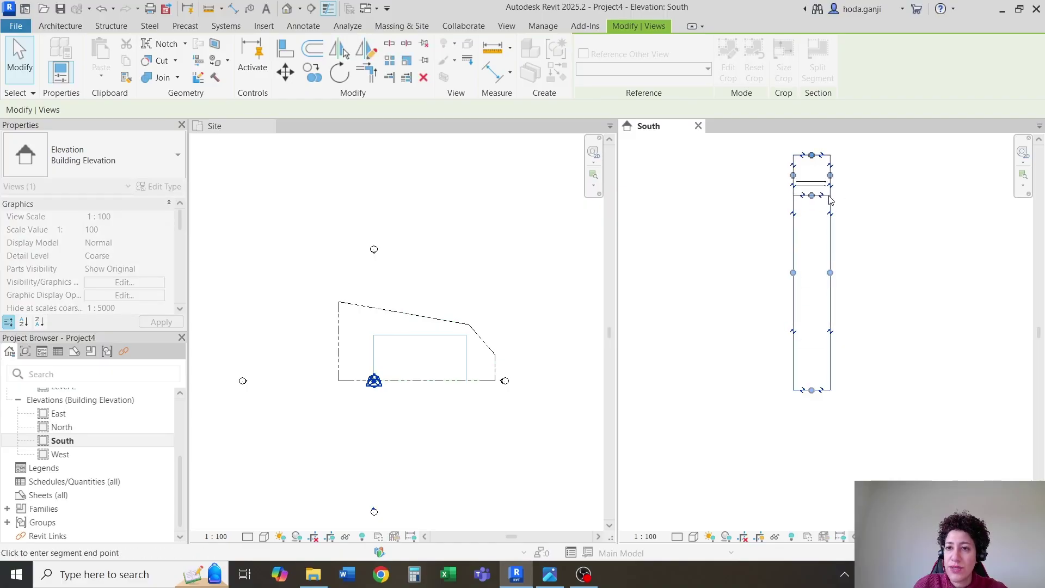
left_click(829, 199)
scroll(816, 187, "up", 4)
scroll(904, 374, "up", 2)
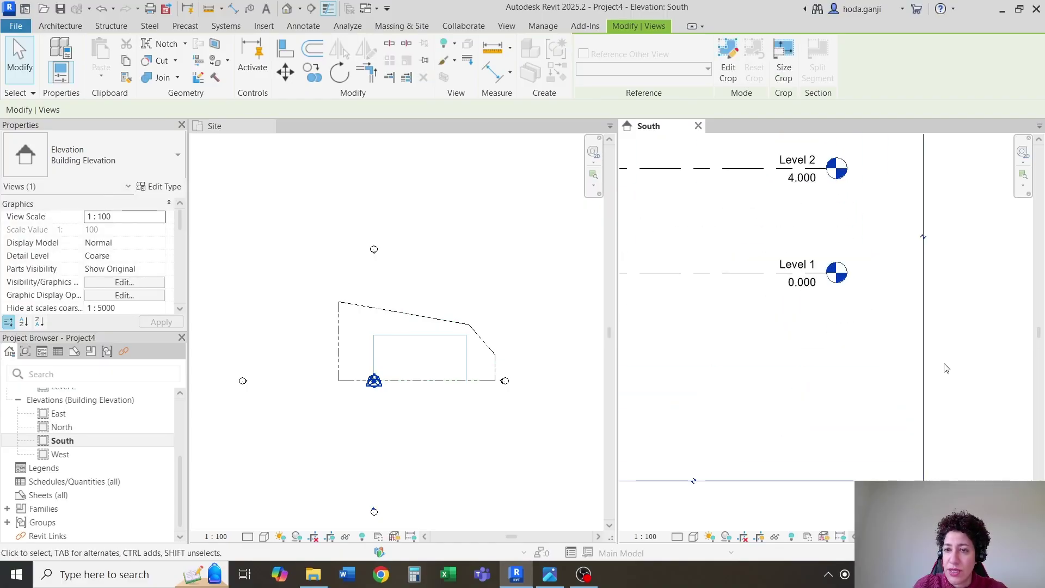
scroll(944, 366, "down", 3)
left_click_drag(704, 420, 706, 346)
scroll(931, 278, "up", 2)
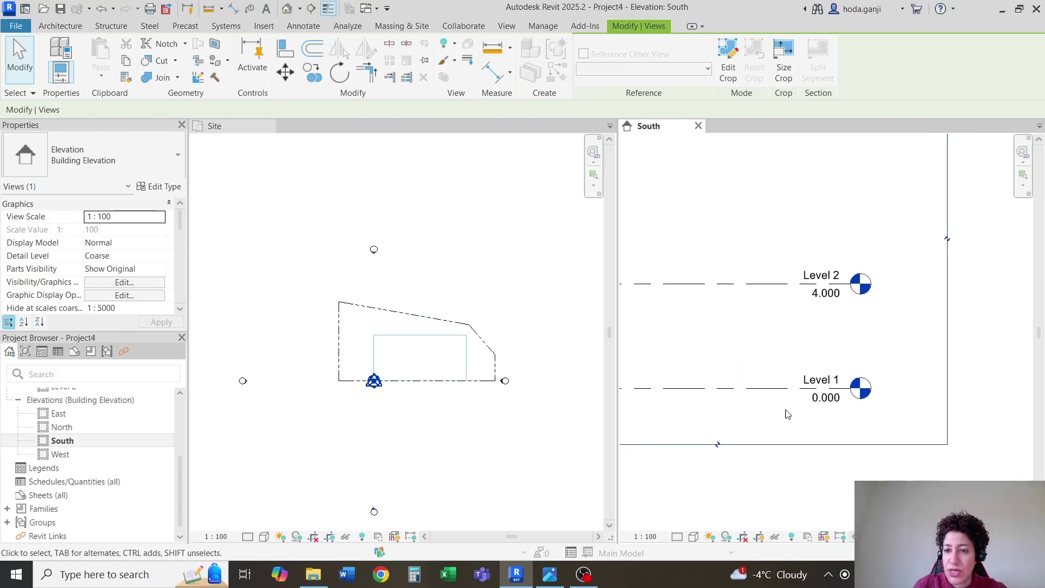
Set the Elevation Base of the 8mm Head level type to Survey Point and apply it.
left_click(772, 415)
left_click(838, 274)
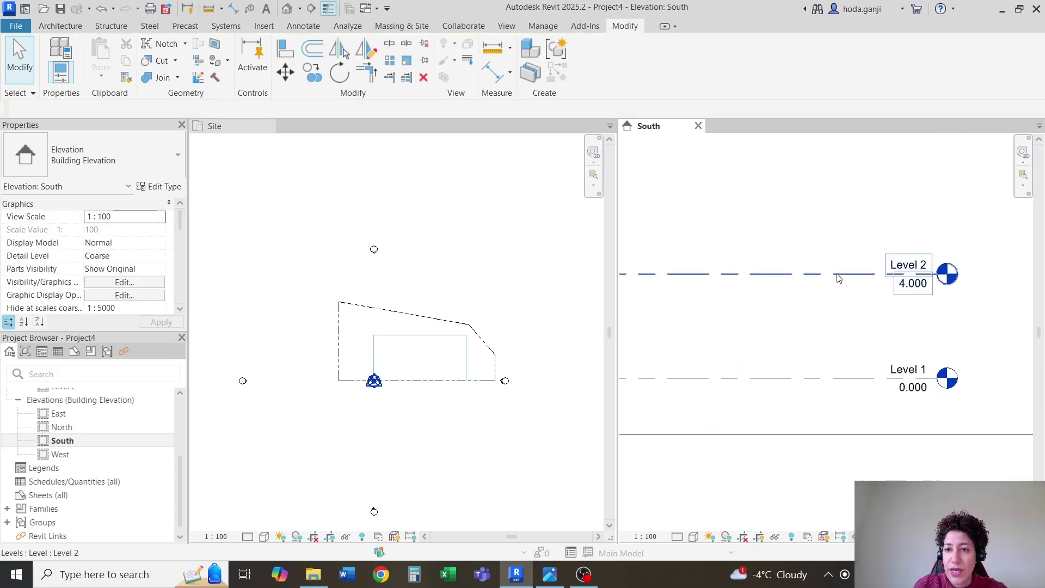
left_click(164, 187)
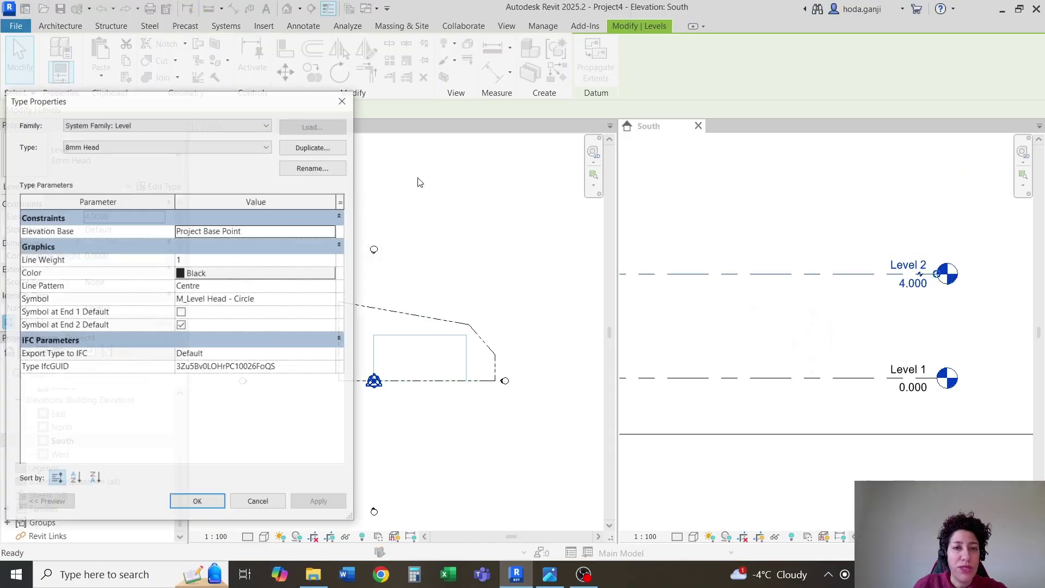
left_click(334, 233)
left_click(205, 257)
left_click(315, 502)
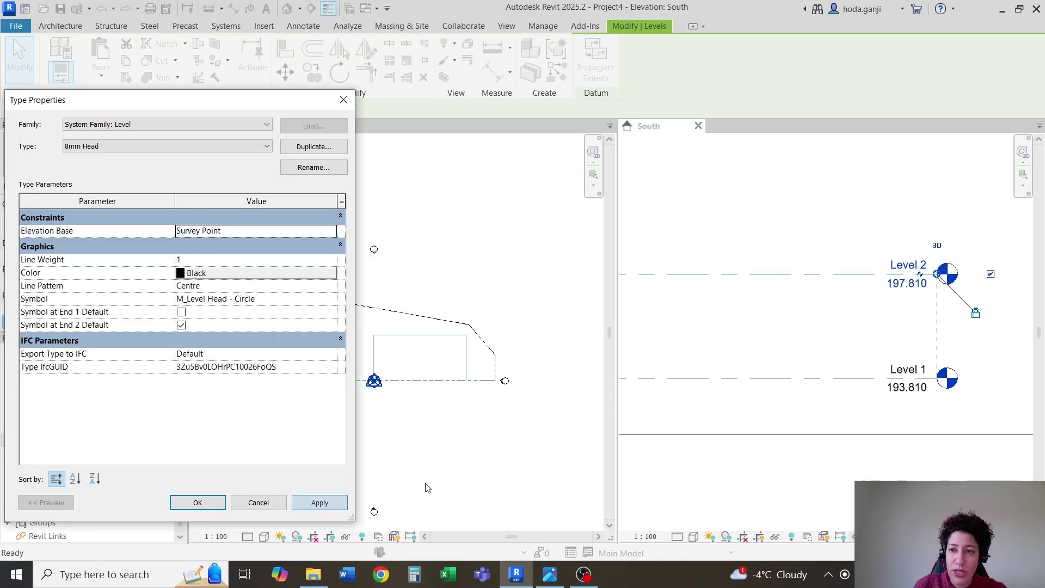
Set the 8mm Head level type's Elevation Base to Project Base Point and apply it.
left_click(330, 229)
left_click(267, 243)
left_click(318, 502)
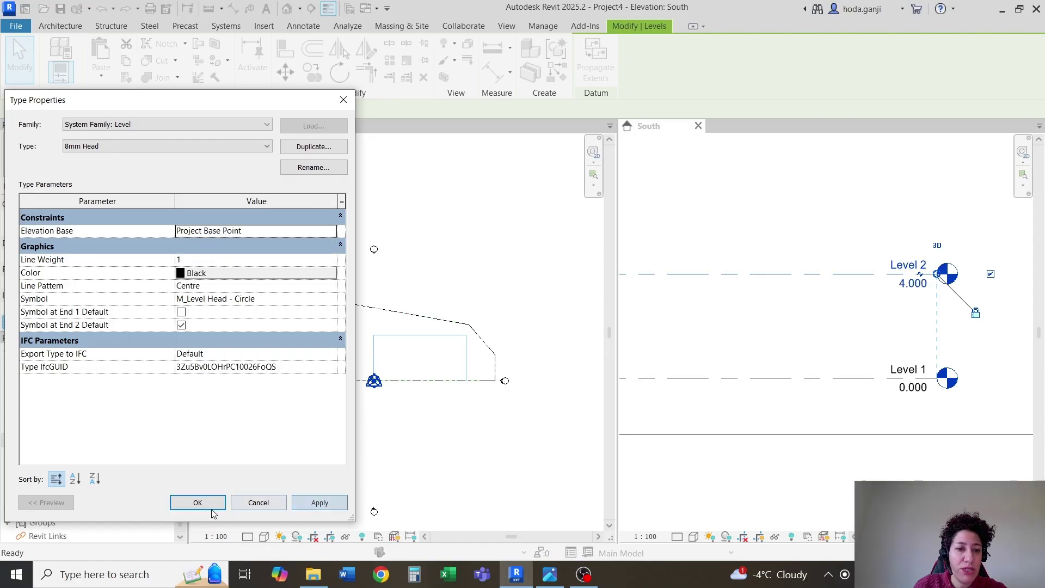
left_click(273, 505)
scroll(769, 476, "down", 3)
scroll(467, 319, "up", 2)
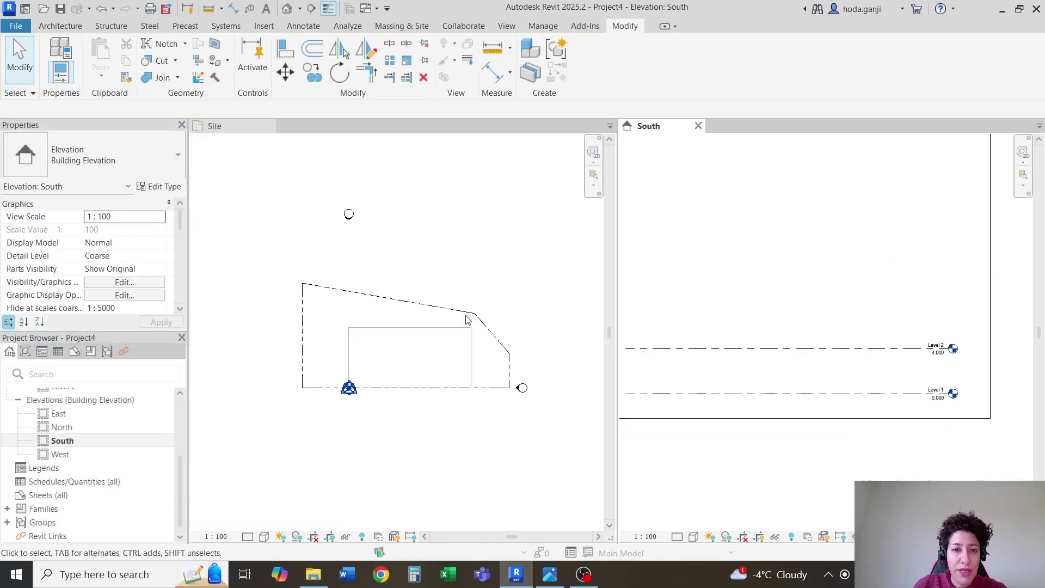
Create a Grassland - 1200mm toposolid on Level 1 in the Site plan, picking the property line's edges as its sketch boundary.
scroll(498, 277, "up", 2)
left_click(524, 291)
scroll(512, 278, "down", 2)
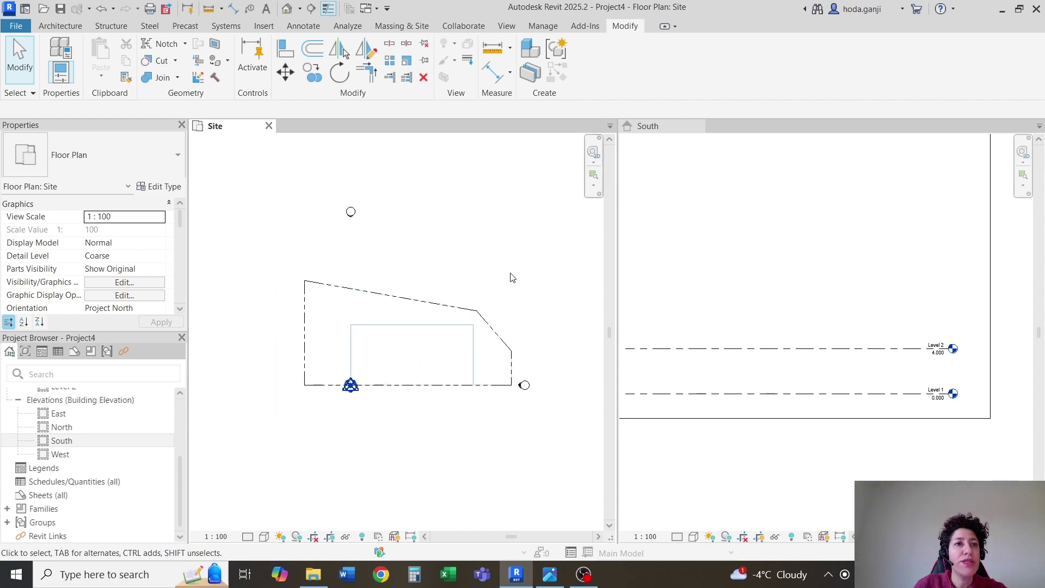
left_click(401, 25)
left_click(393, 79)
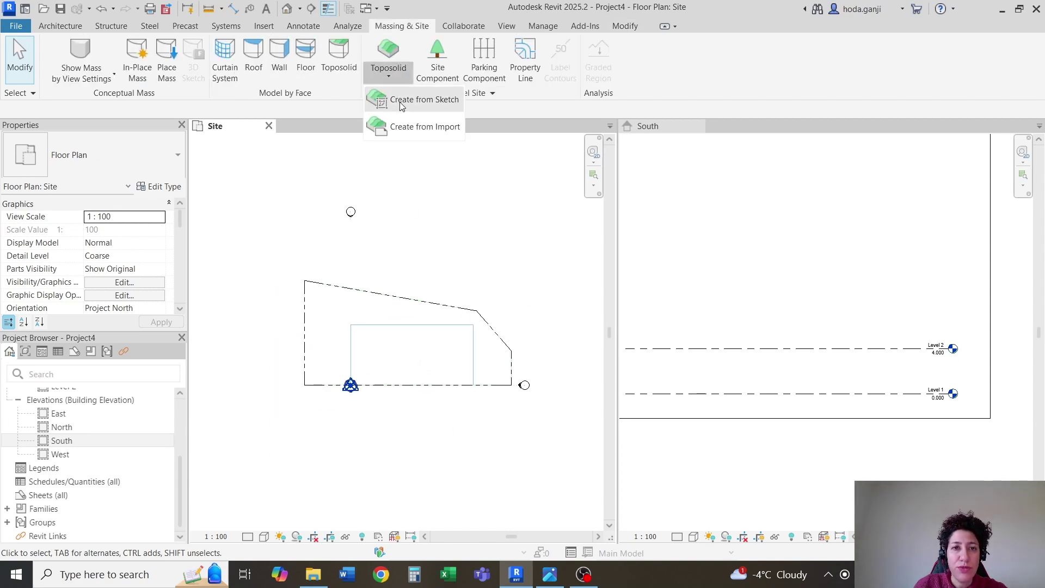
left_click(398, 102)
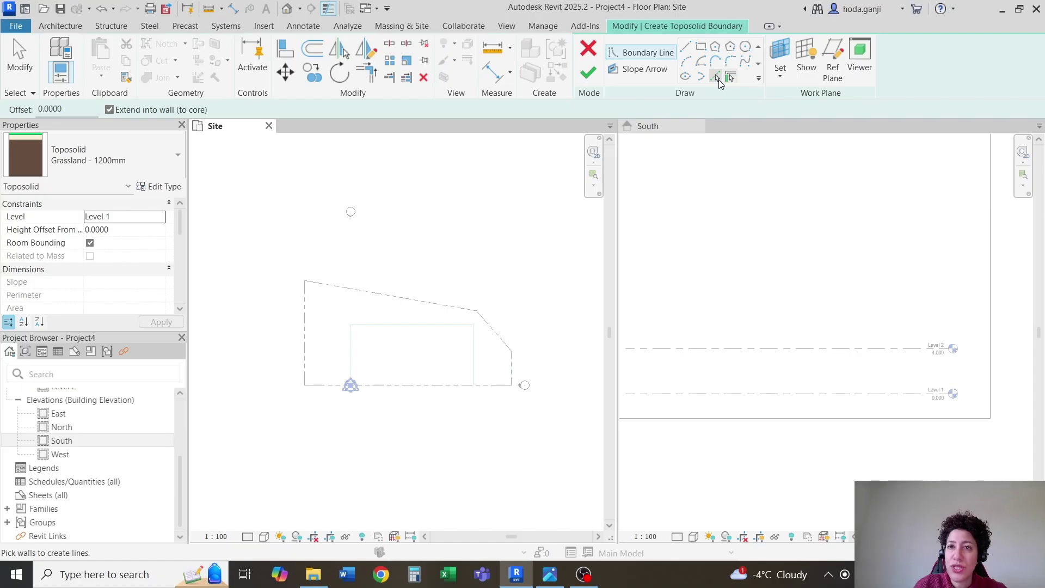
left_click(715, 77)
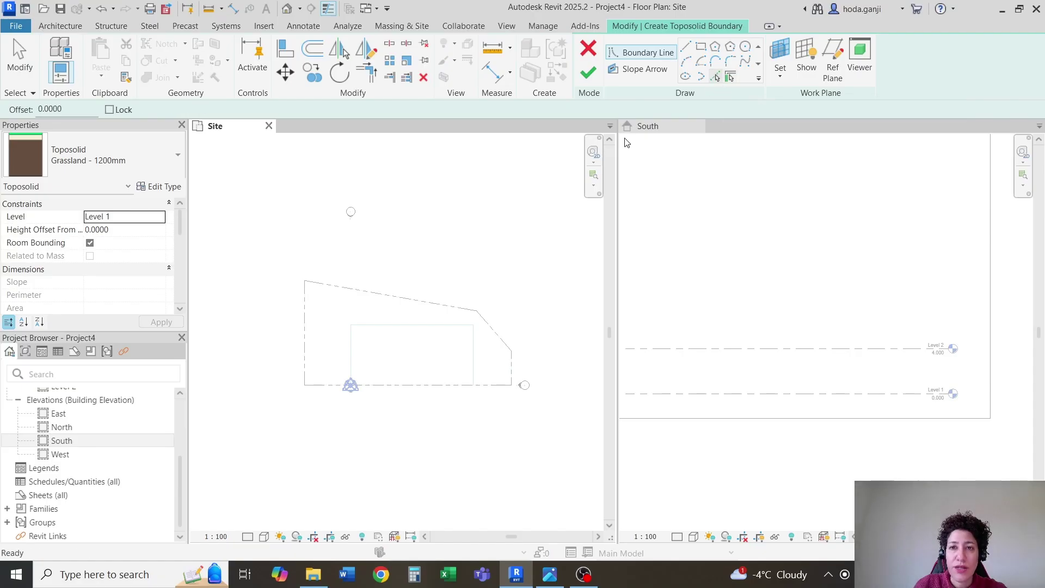
left_click(308, 317)
left_click(307, 317)
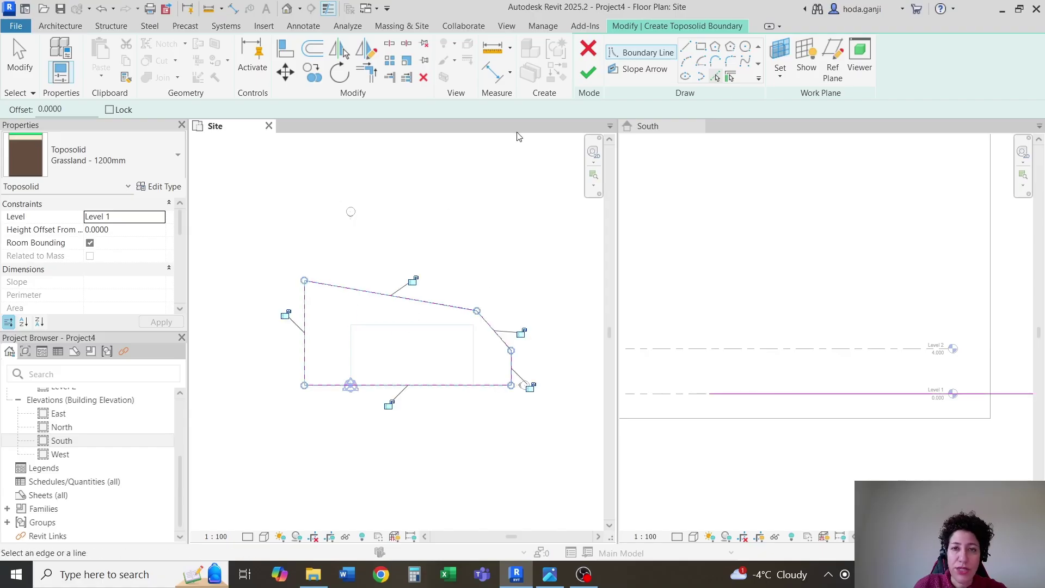
left_click(587, 72)
key("Escape")
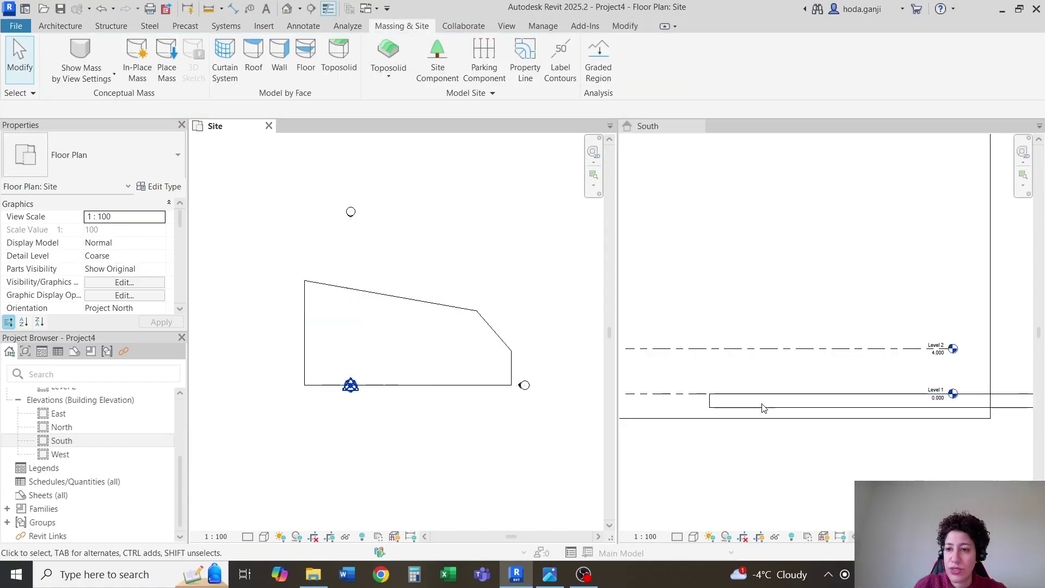
Extend the South elevation's crop region well below the toposolid and set the view's detail level to Fine.
scroll(763, 408, "down", 3)
left_click(811, 402)
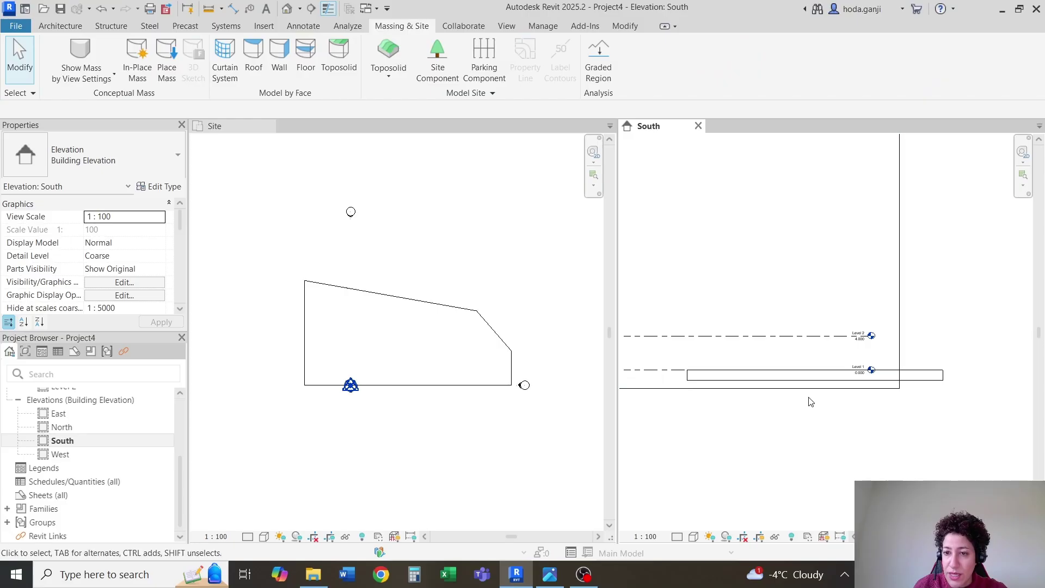
left_click(752, 388)
left_click_drag(753, 388, 767, 483)
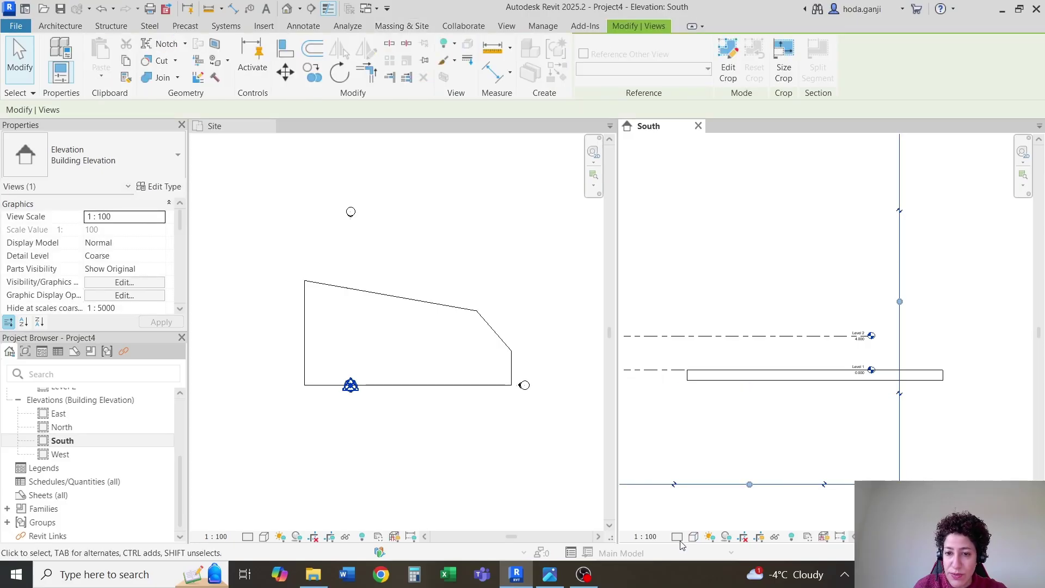
left_click(676, 536)
left_click(708, 520)
scroll(753, 427, "up", 1)
Duplicate the toposolid's type under the name Grassland - 2200mm.
left_click(794, 367)
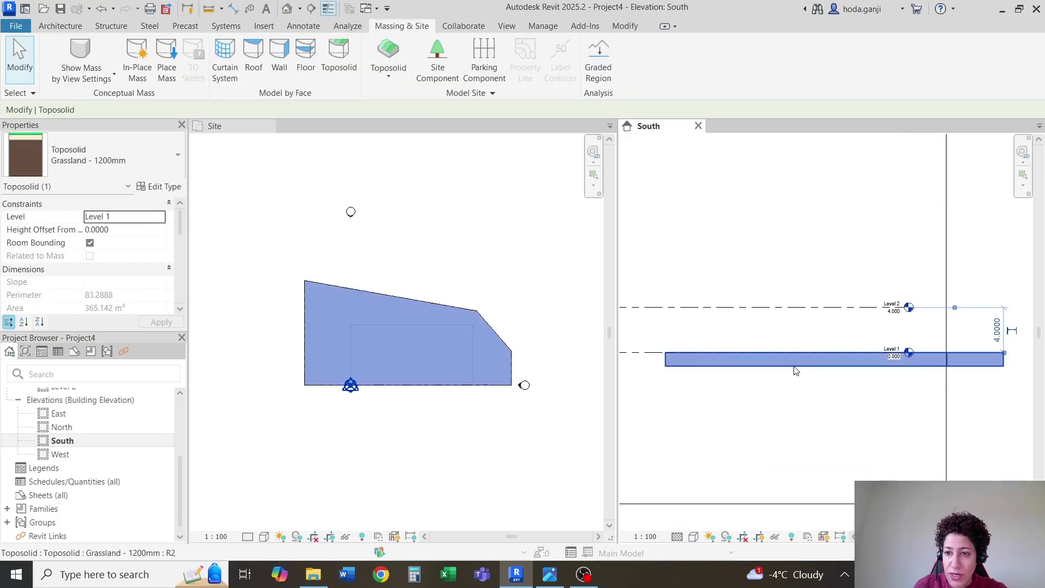
scroll(820, 389, "up", 1)
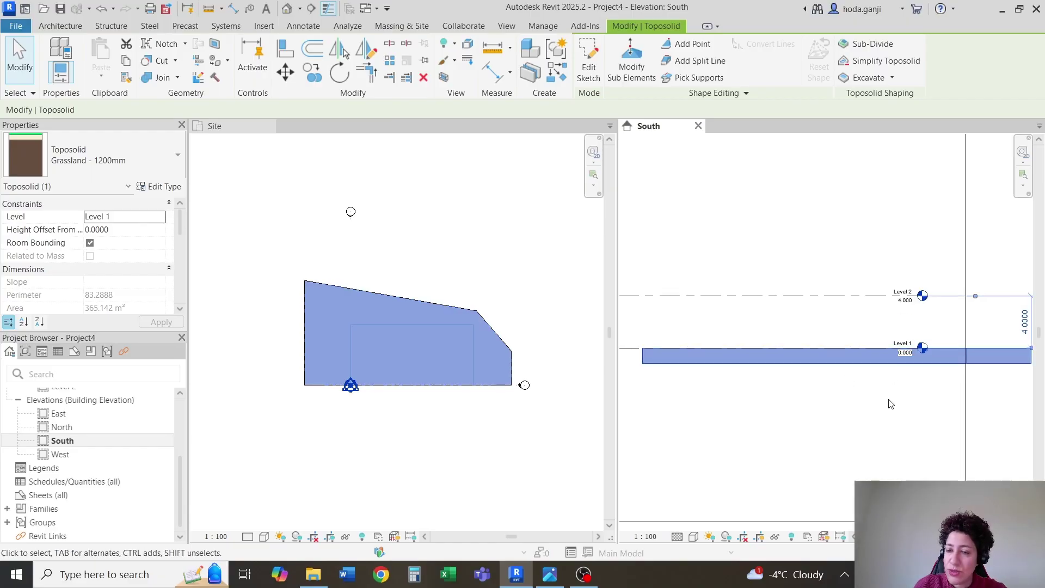
left_click(163, 186)
left_click(313, 146)
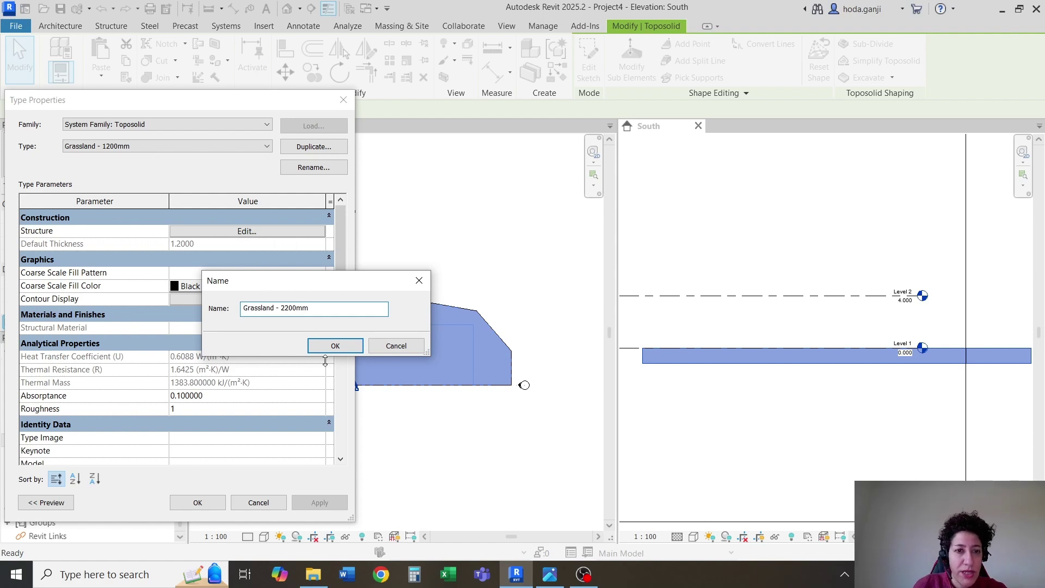
left_click(335, 345)
Set the Earth structure layer's thickness to 2 in the Grassland - 2200mm assembly and apply the type to the toposolid.
left_click(246, 231)
left_click_drag(269, 106, 665, 111)
left_click(442, 511)
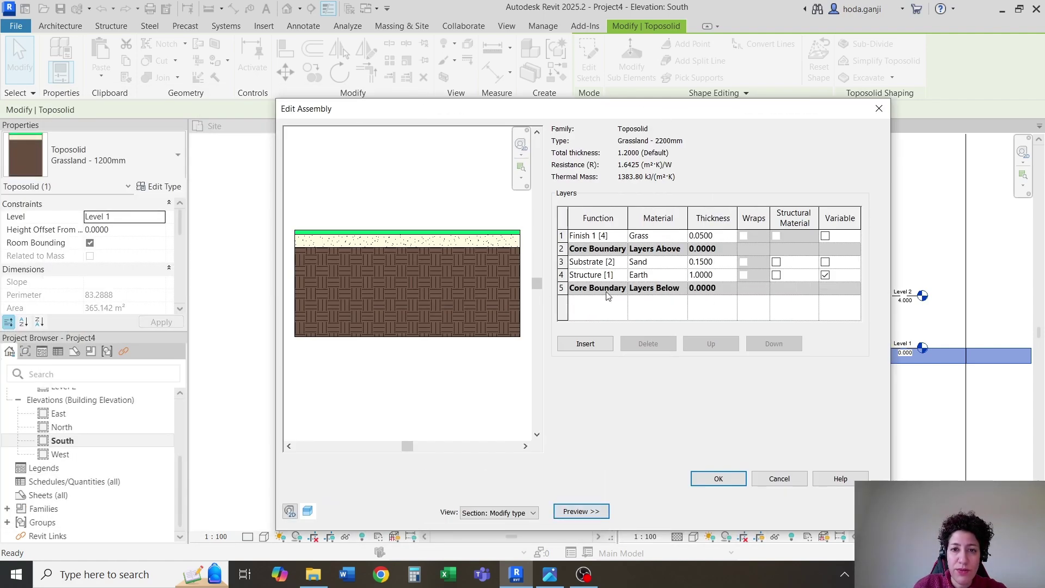
left_click(730, 274)
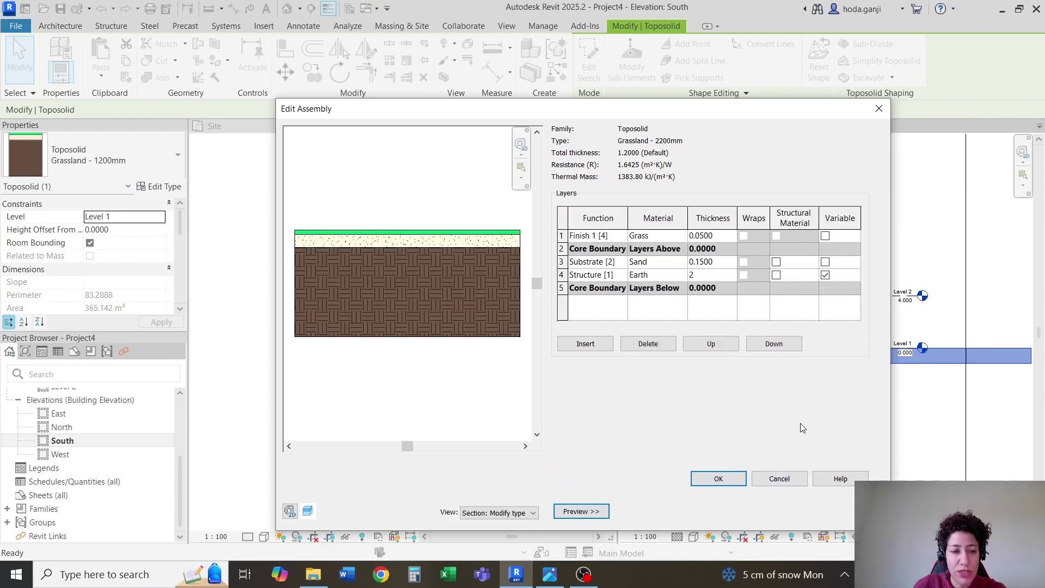
key("Tab")
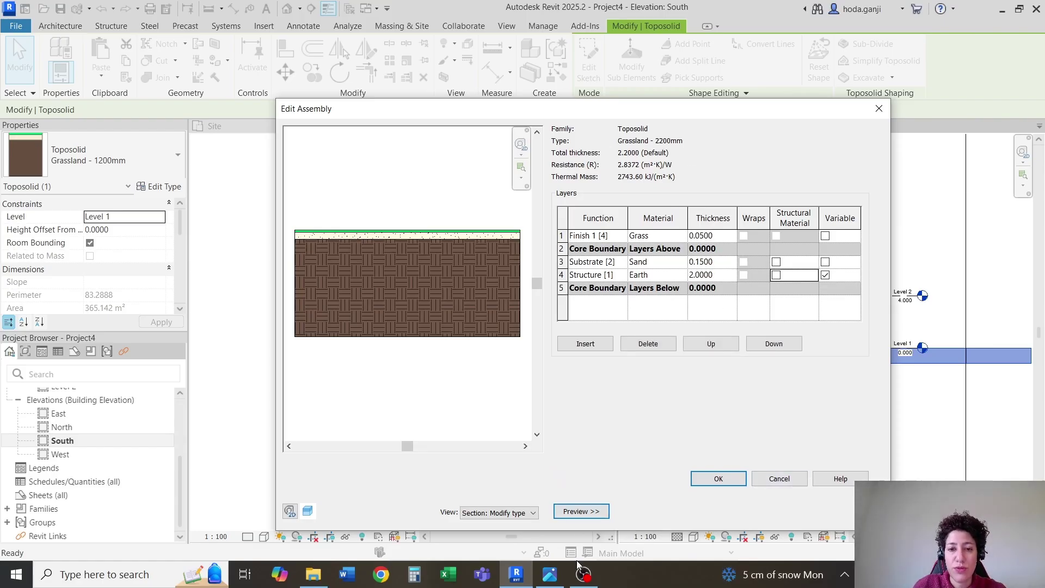
left_click(719, 479)
left_click(728, 513)
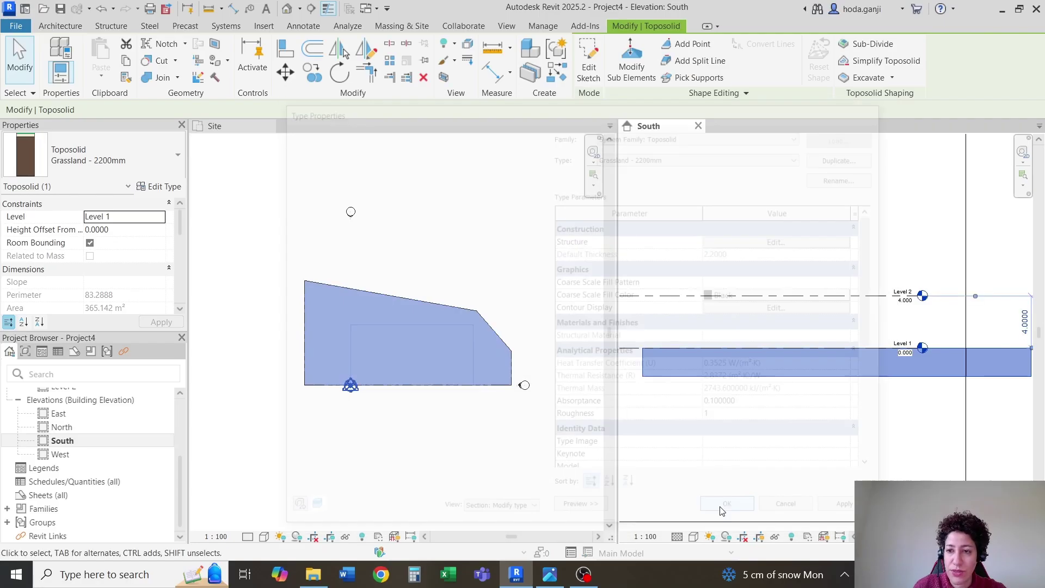
left_click(752, 479)
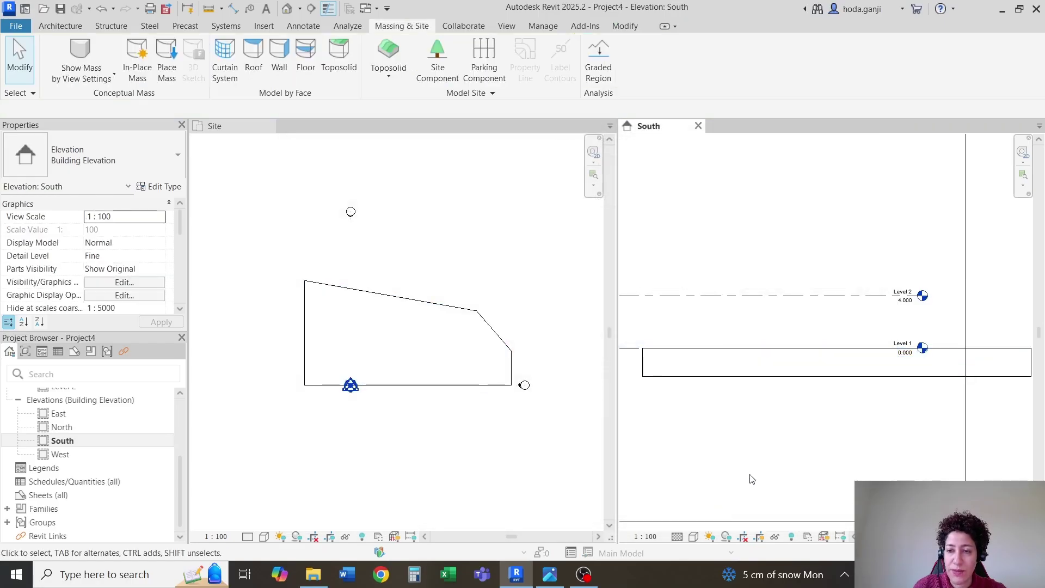
Start modifying the toposolid's sub-elements and select its southwest corner point in the Site plan.
left_click(804, 381)
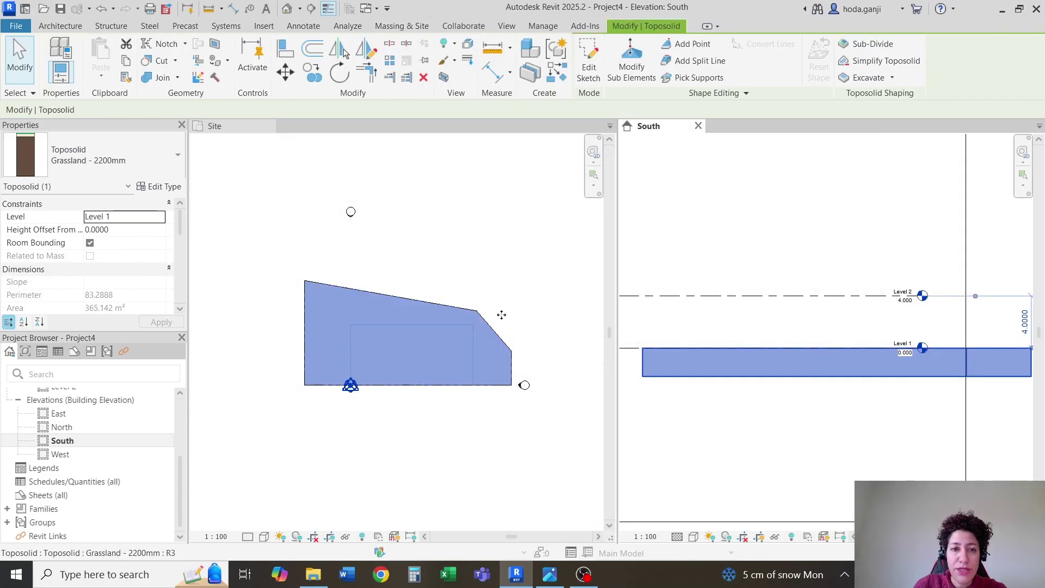
left_click(631, 71)
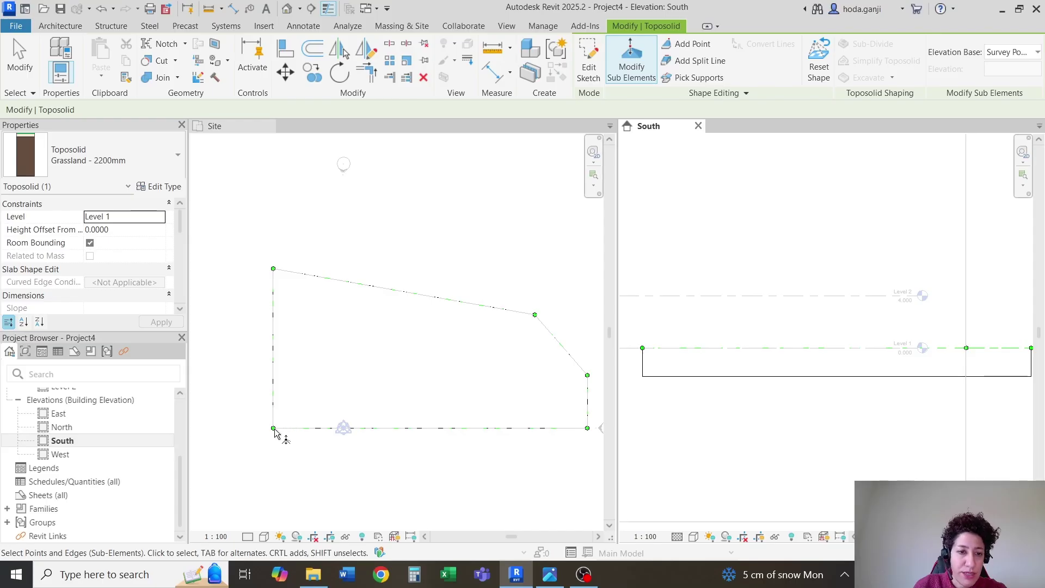
scroll(274, 430, "up", 2)
left_click(222, 144)
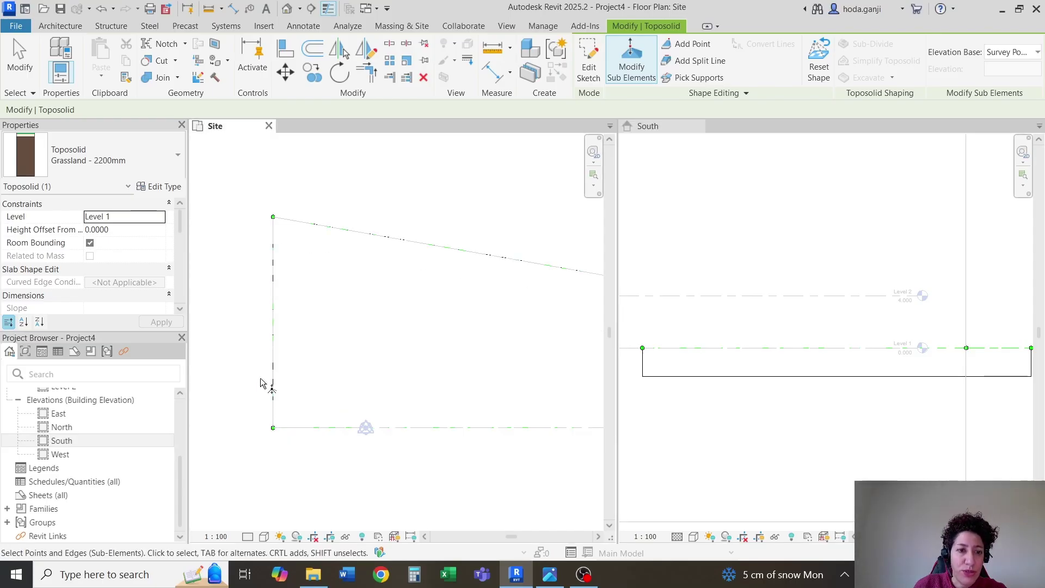
left_click(273, 428)
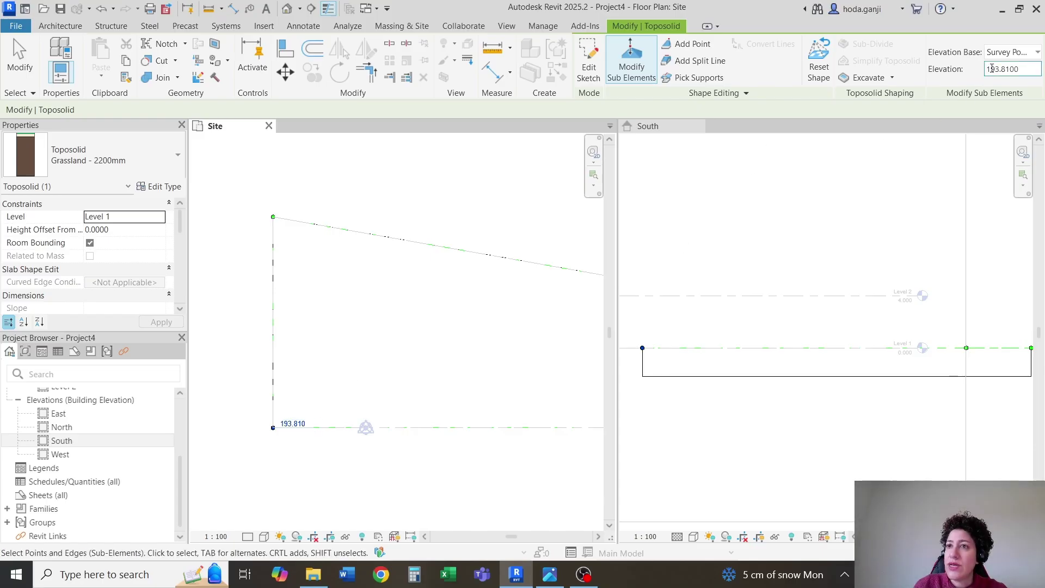
Try Project Base Point as the elevation base for the selected corner point and restore Survey Point.
left_click(1032, 55)
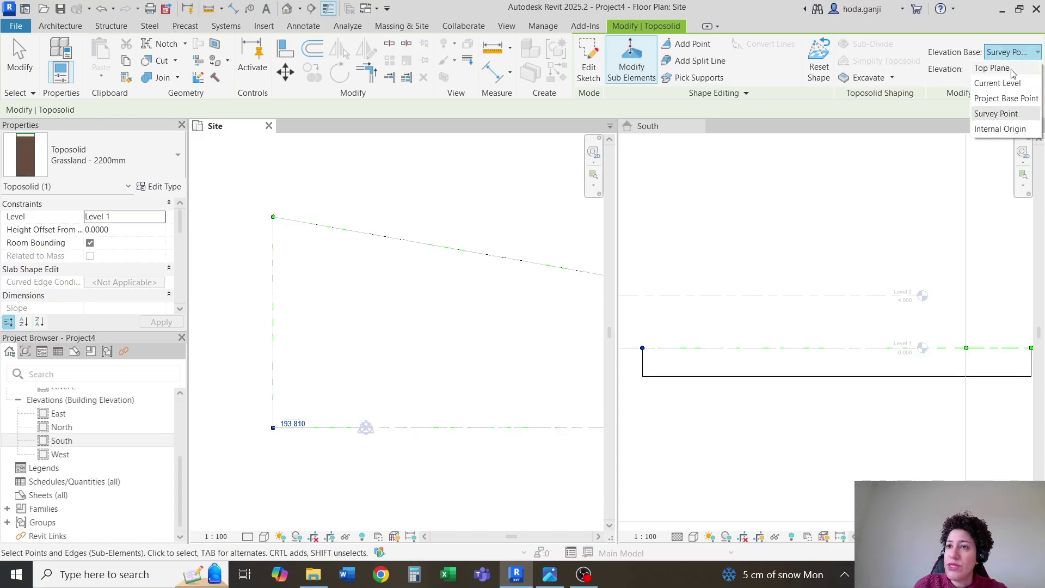
left_click(1005, 99)
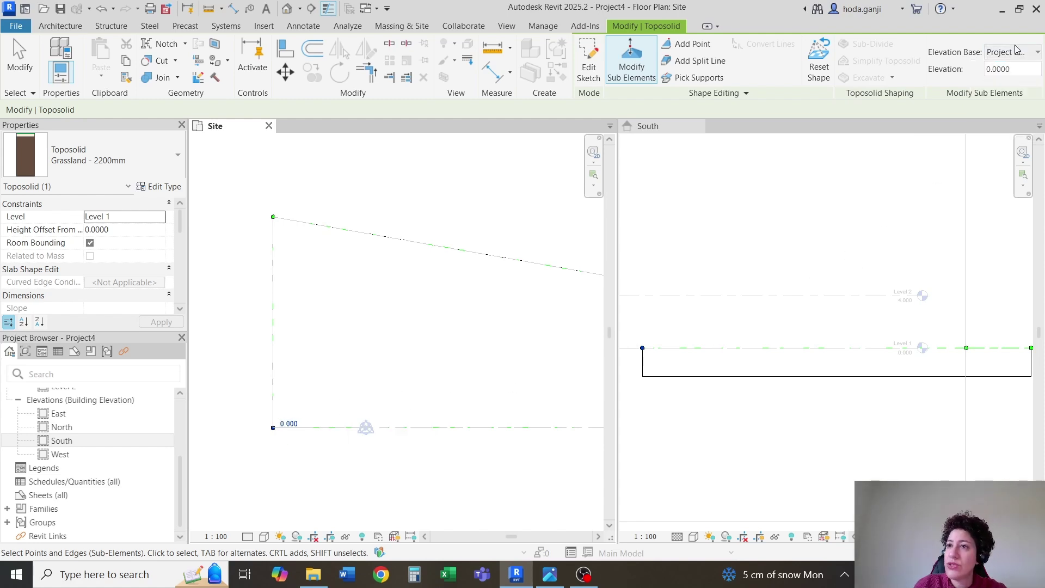
left_click(1035, 53)
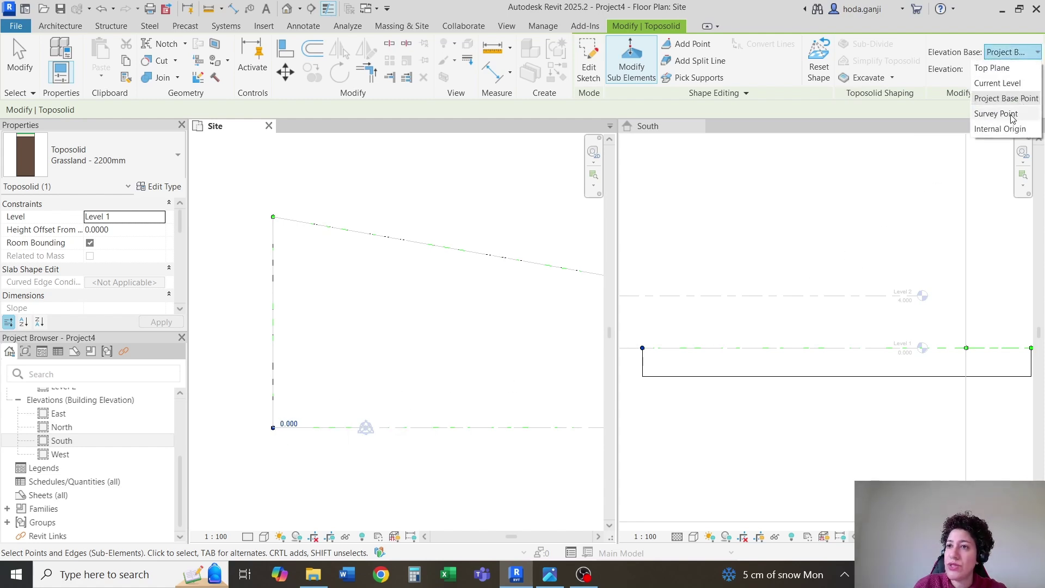
left_click(996, 113)
Consult the site plan image in Photos and set the toposolid's southwest corner elevation to 192.85 back in Revit.
scroll(292, 446, "up", 2)
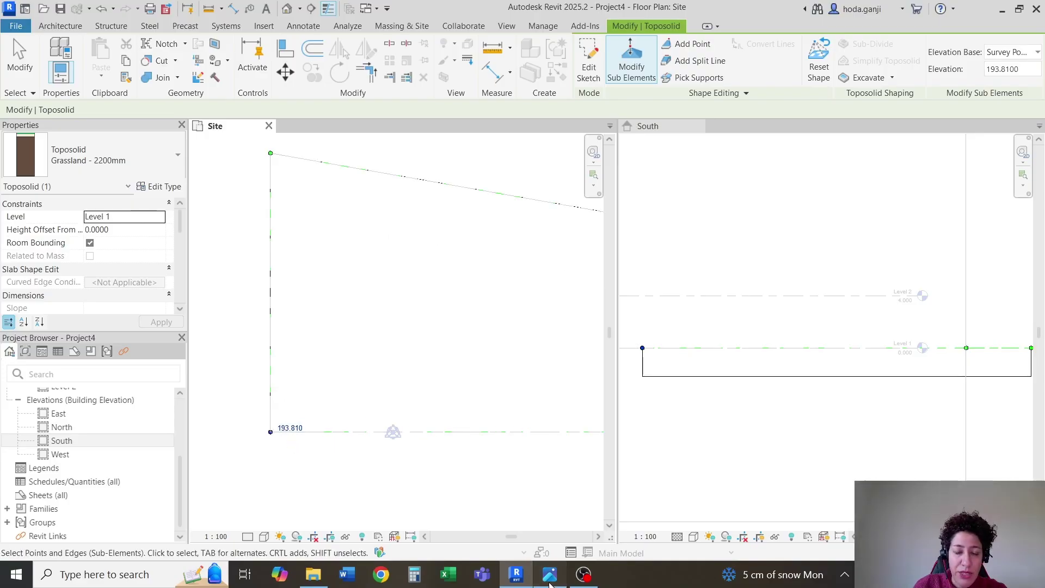
left_click(549, 574)
scroll(494, 364, "down", 2)
scroll(143, 481, "up", 4)
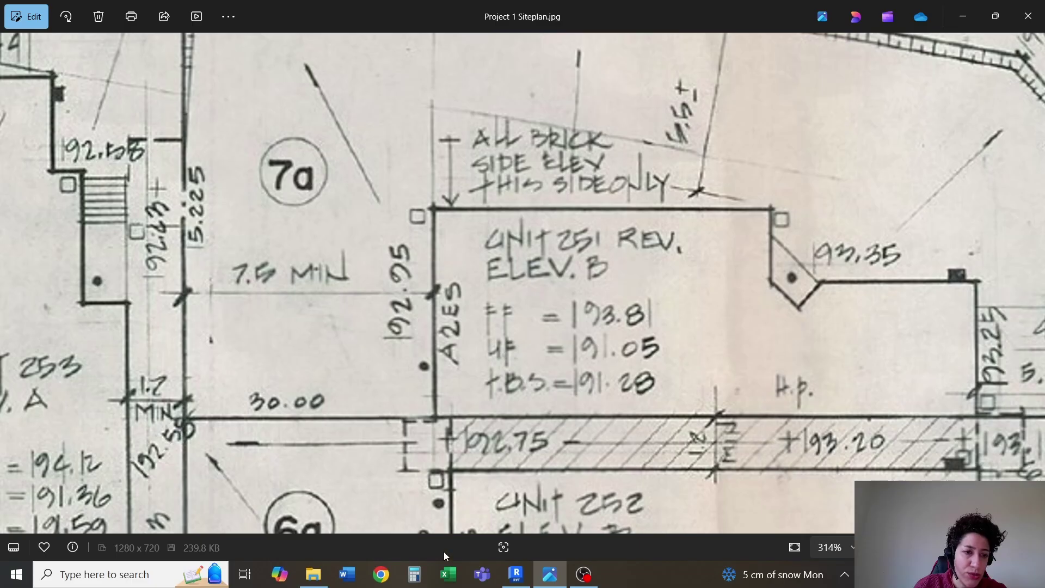
left_click(547, 574)
left_click(283, 428)
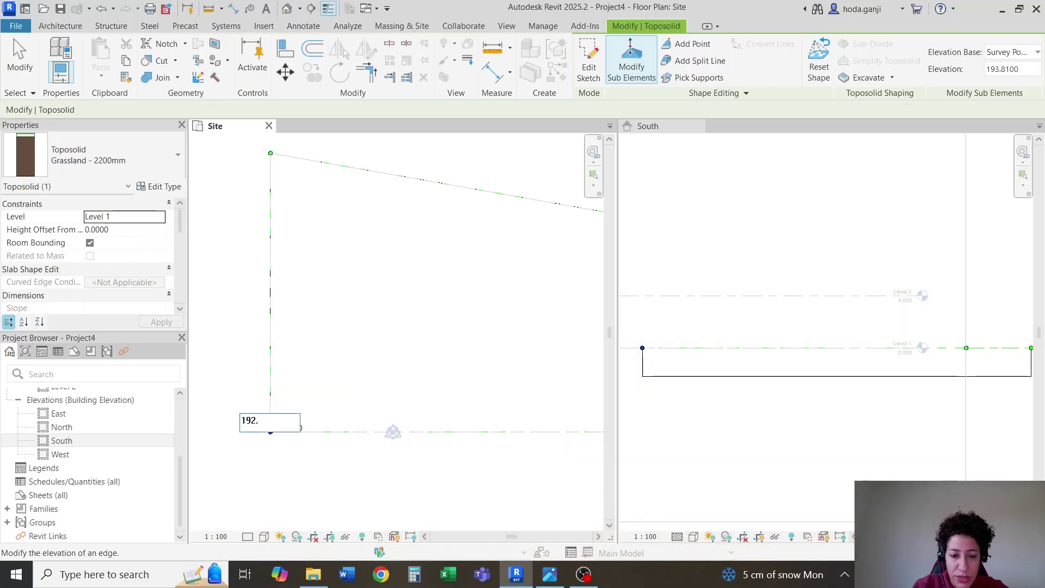
type("192.85")
key("Return")
Look up the northwest corner's grade on the site plan image and set that toposolid point's elevation to 192.21.
scroll(314, 472, "down", 1)
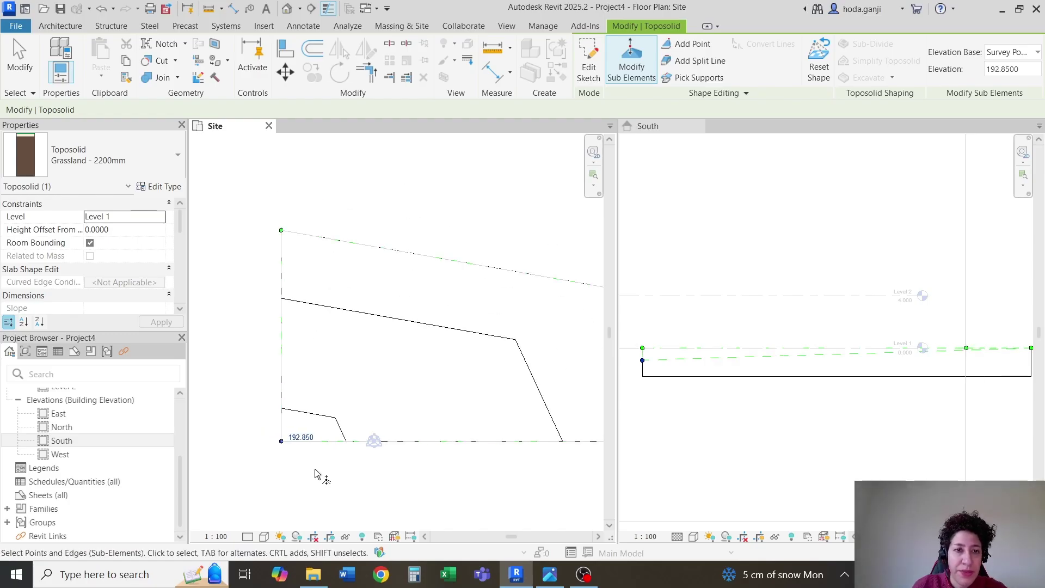
left_click(282, 230)
scroll(282, 231, "up", 1)
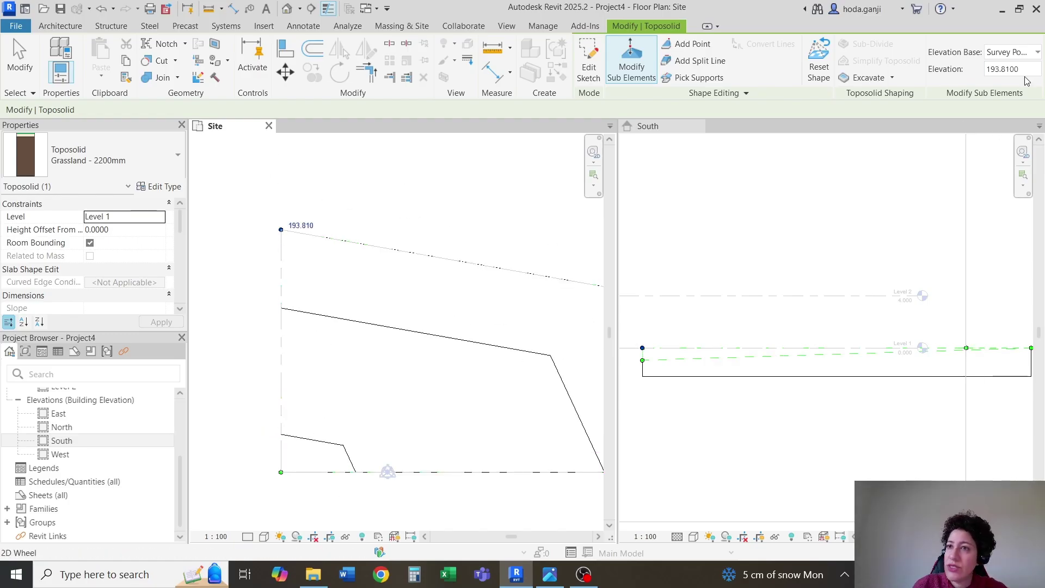
left_click(548, 575)
scroll(490, 484, "down", 3)
scroll(537, 483, "up", 3)
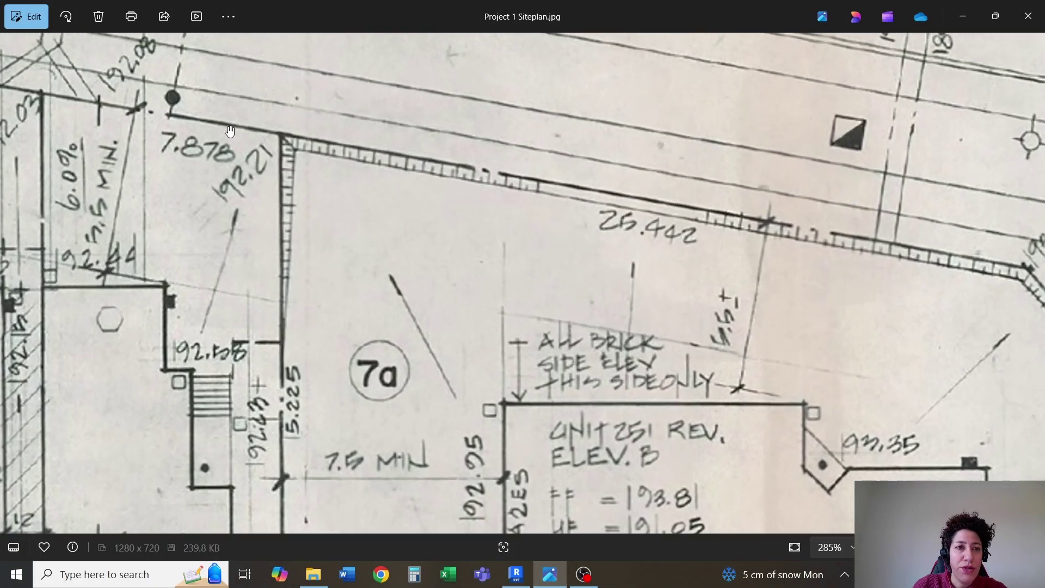
left_click(550, 574)
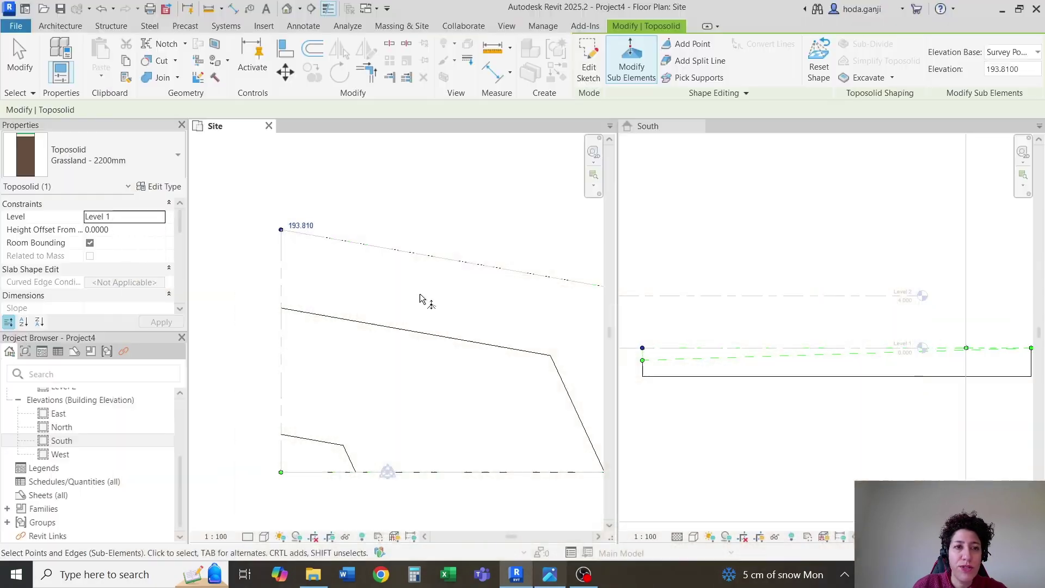
left_click(300, 222)
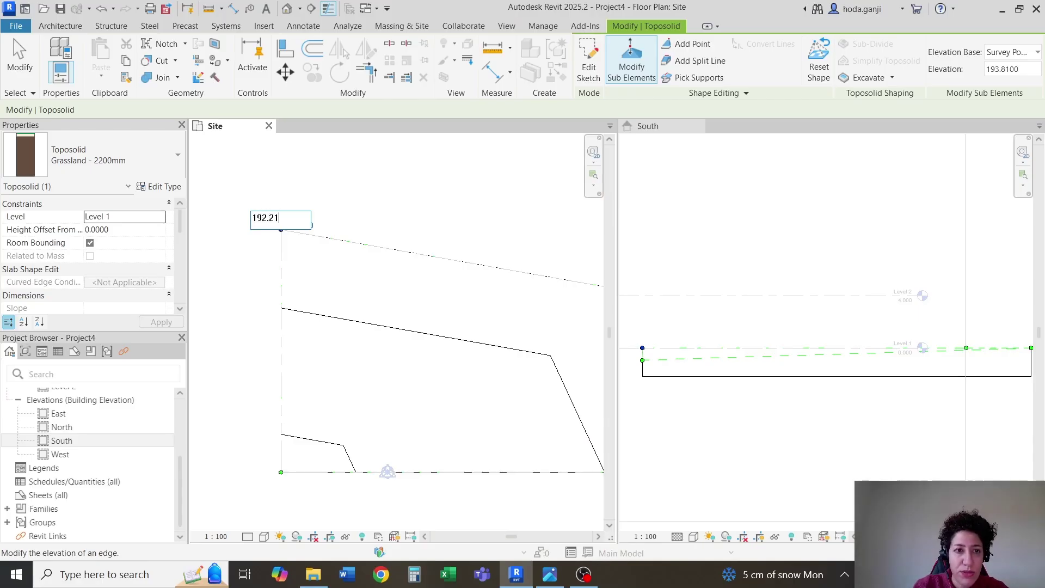
type("192.21")
key("Return")
Look up the southeast corner's grade on the site plan image in Photos and set that toposolid point's elevation to 192.96 in Revit.
scroll(249, 252, "down", 2)
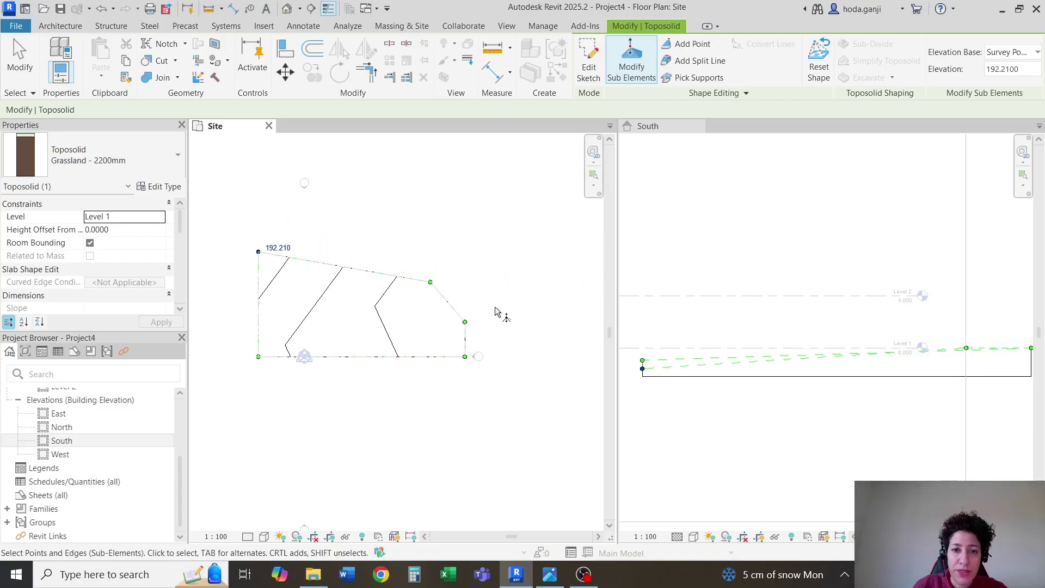
scroll(497, 310, "up", 3)
left_click(549, 574)
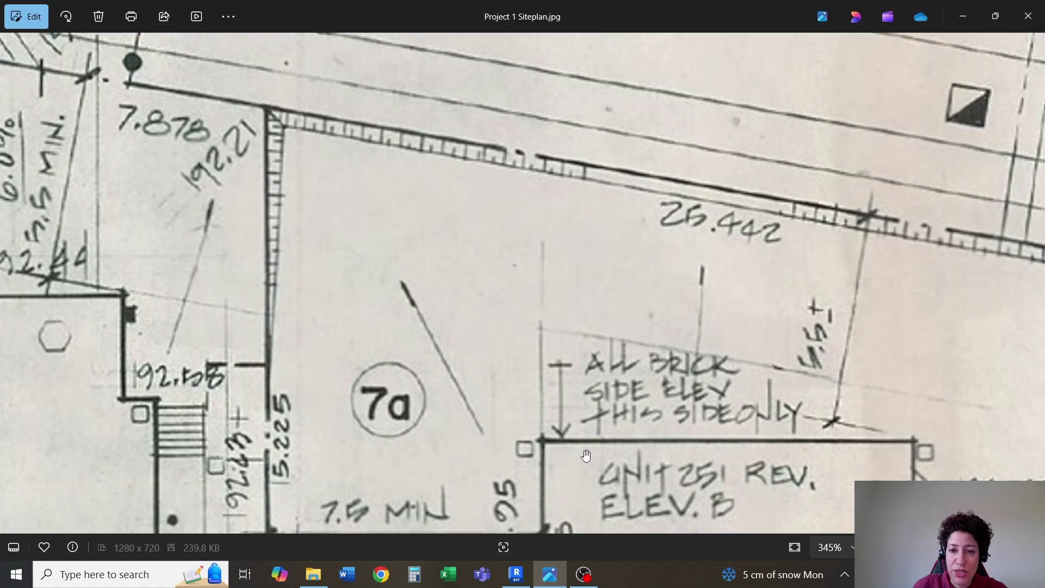
scroll(415, 342, "down", 2)
scroll(759, 373, "up", 5)
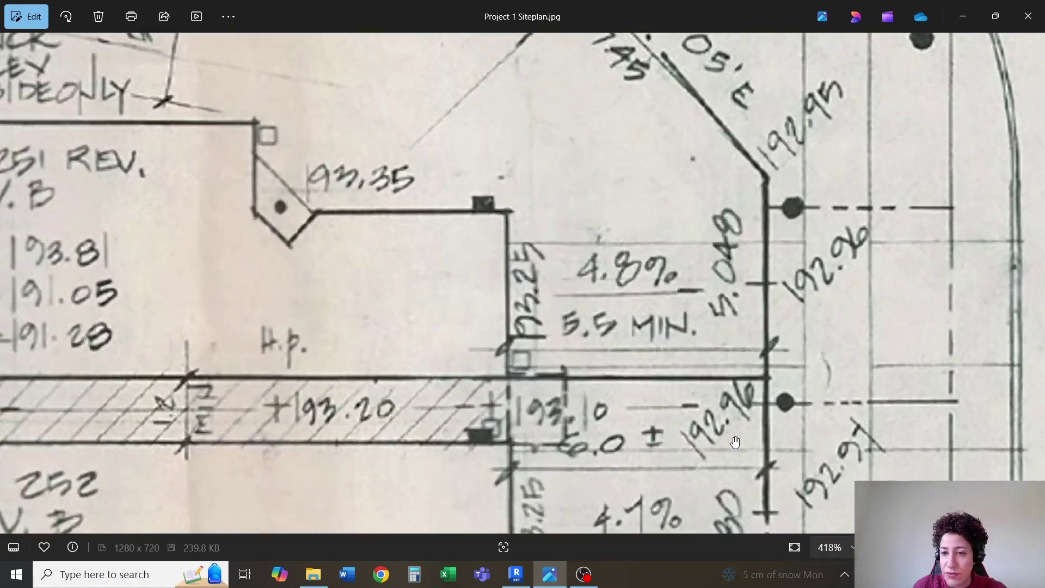
key("alt+Tab")
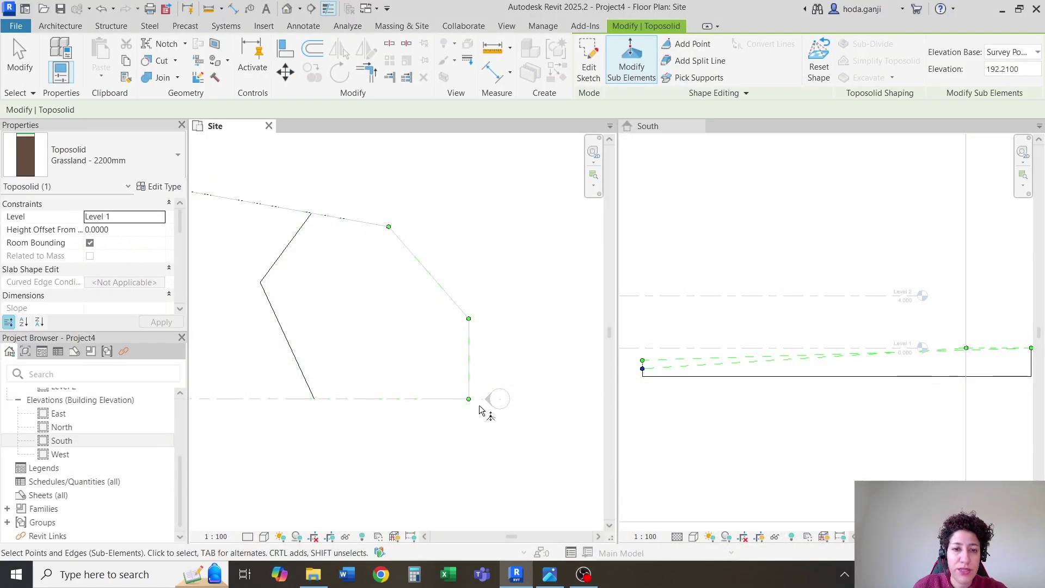
left_click(466, 401)
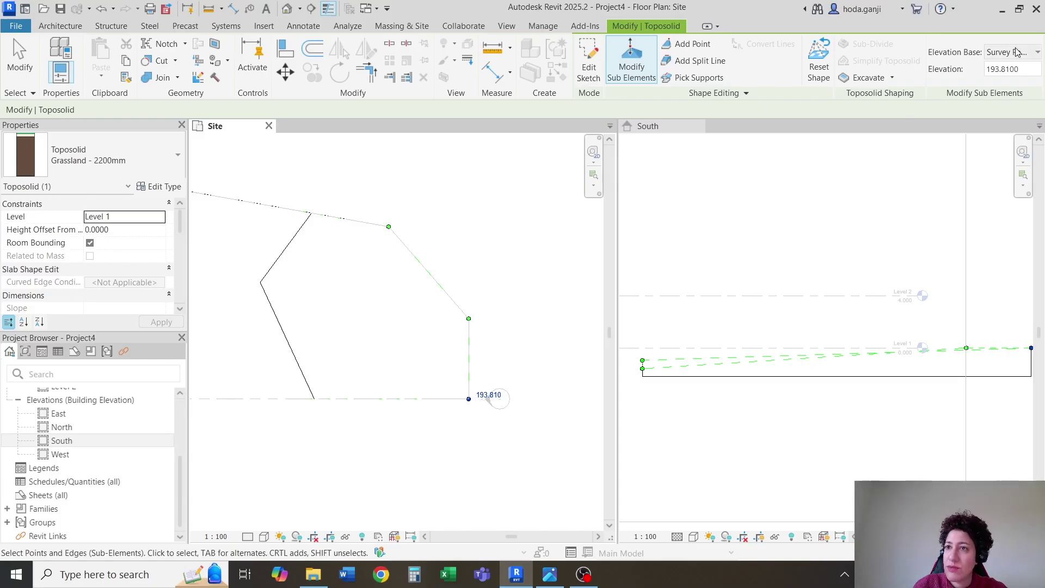
left_click(489, 395)
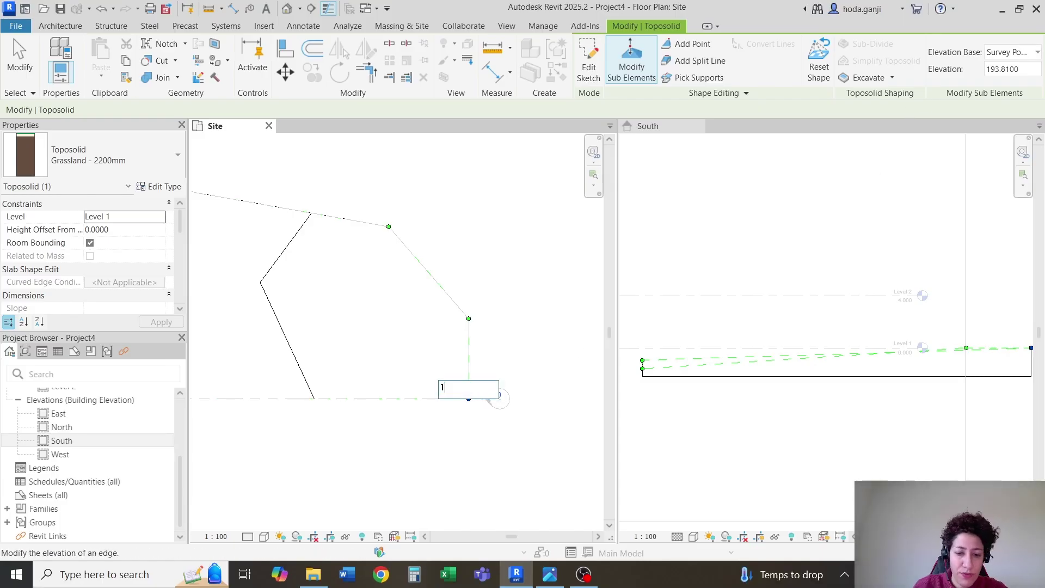
type("192.")
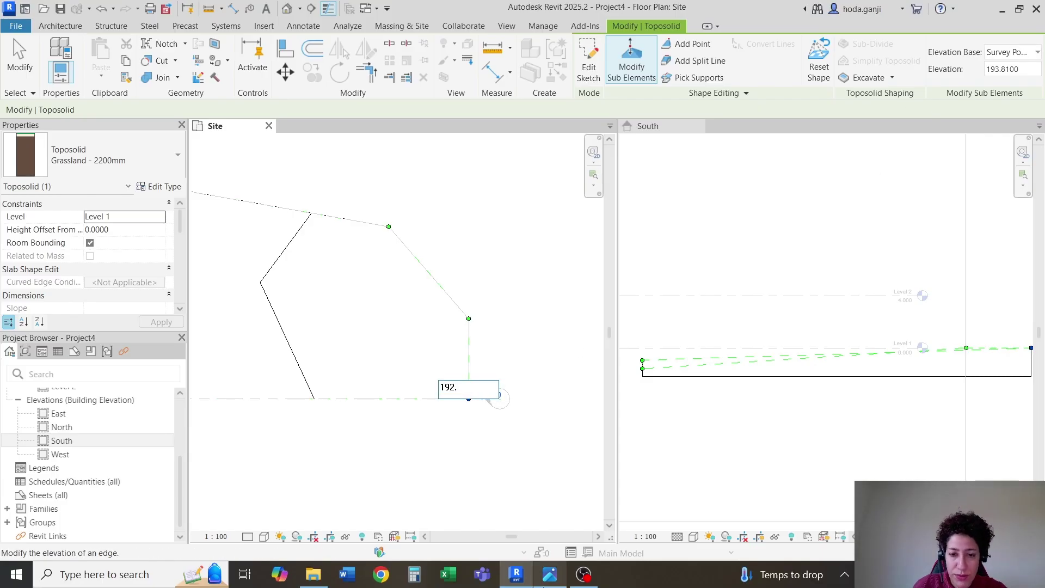
left_click(541, 581)
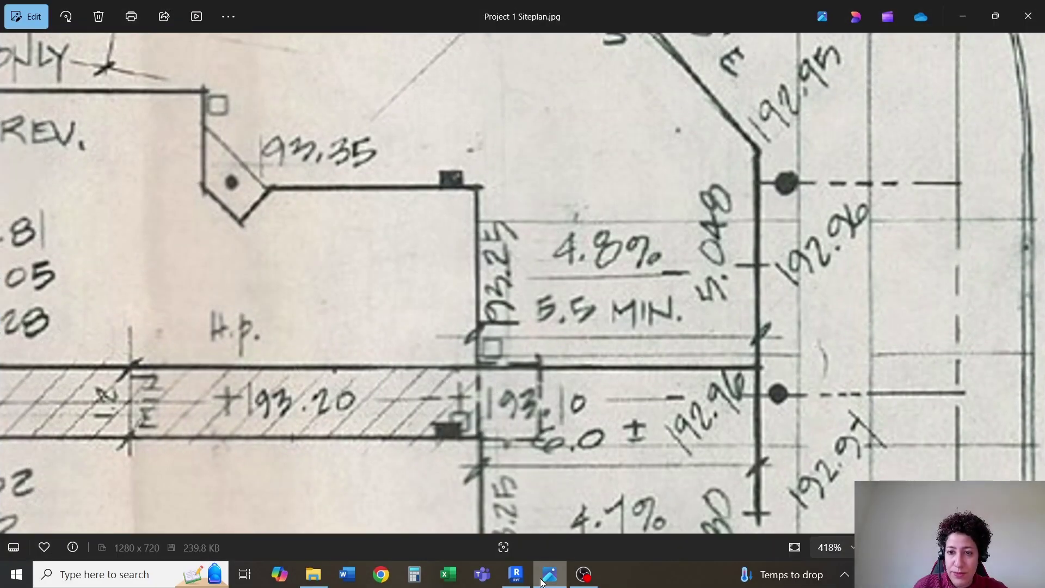
left_click(541, 581)
type(".9")
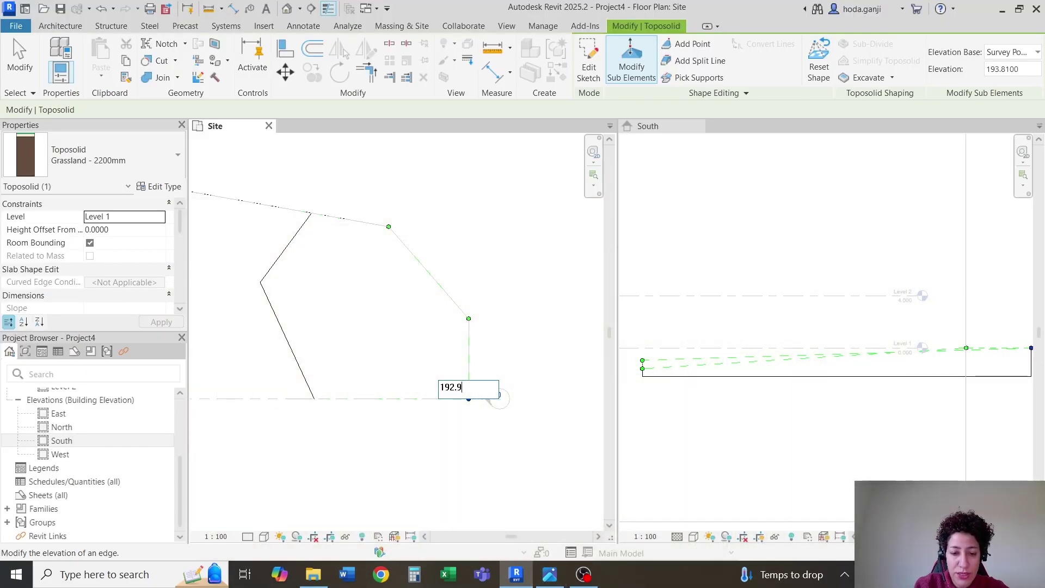
type("60")
key("Return")
Check the site plan image and set the elevation of the toposolid point at the east edge's north end to 192.95.
left_click(551, 578)
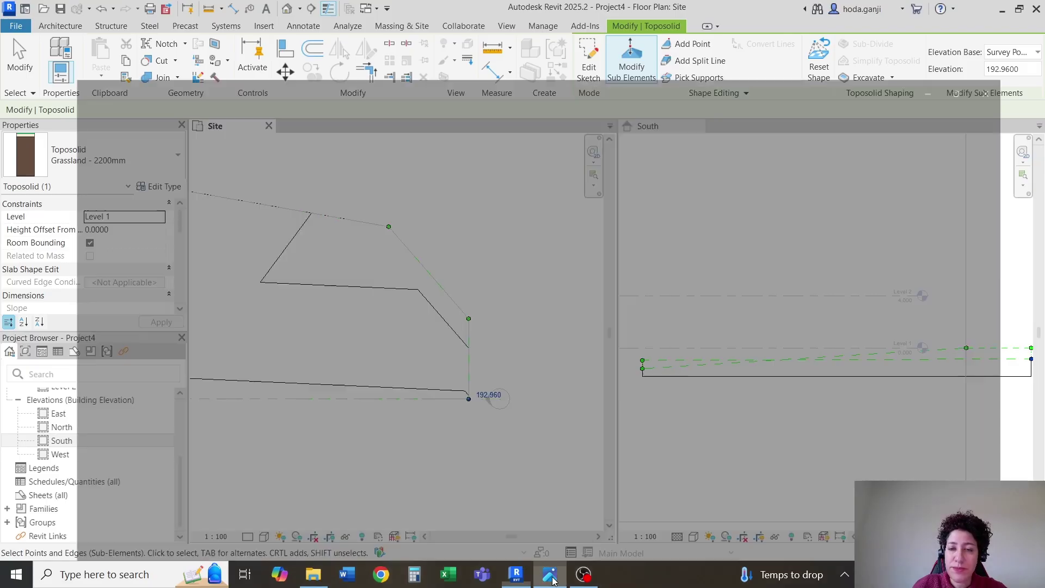
left_click(551, 578)
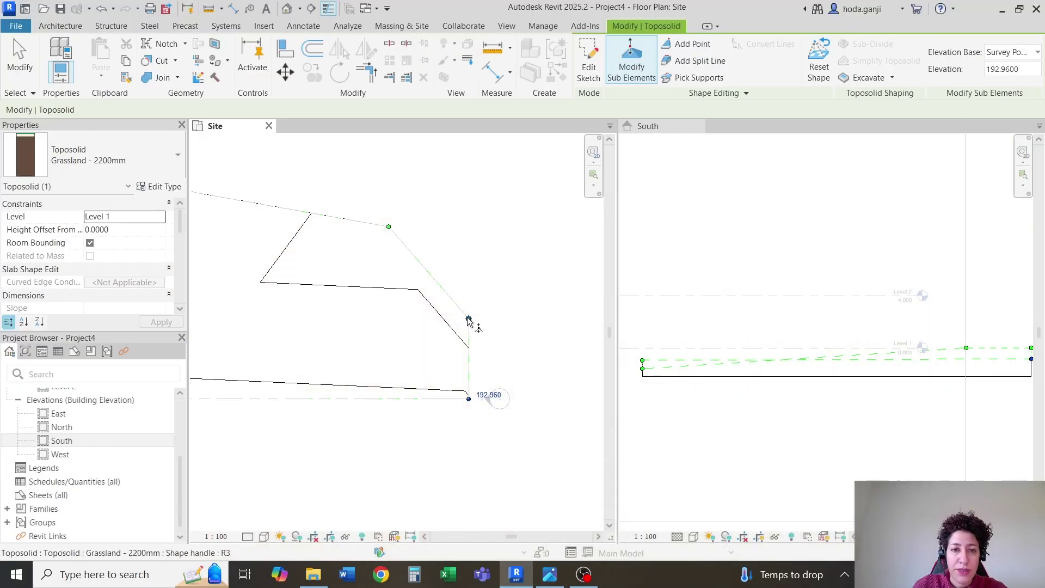
left_click(468, 319)
left_click(493, 314)
type("192.95")
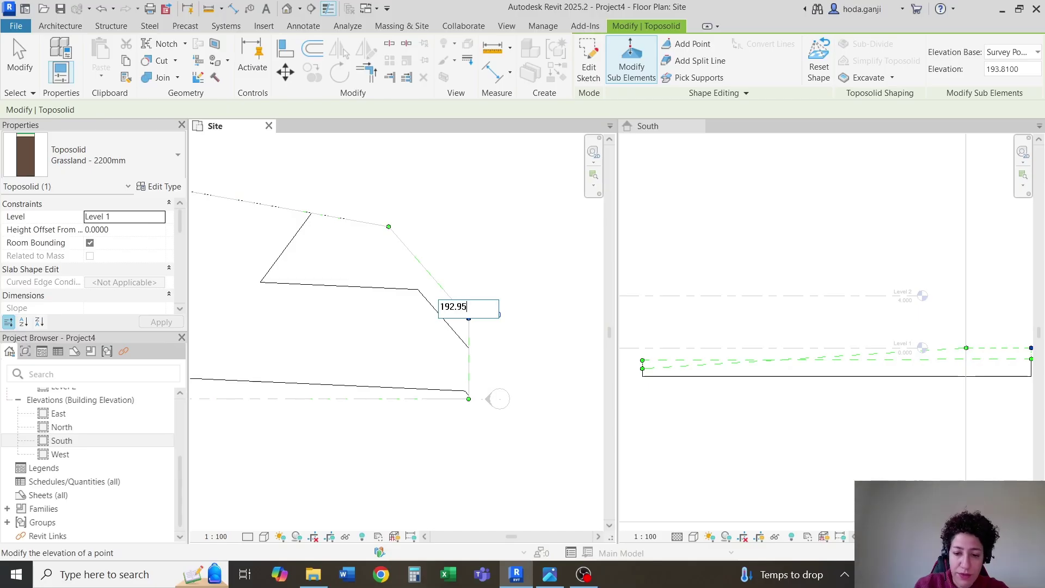
key("Return")
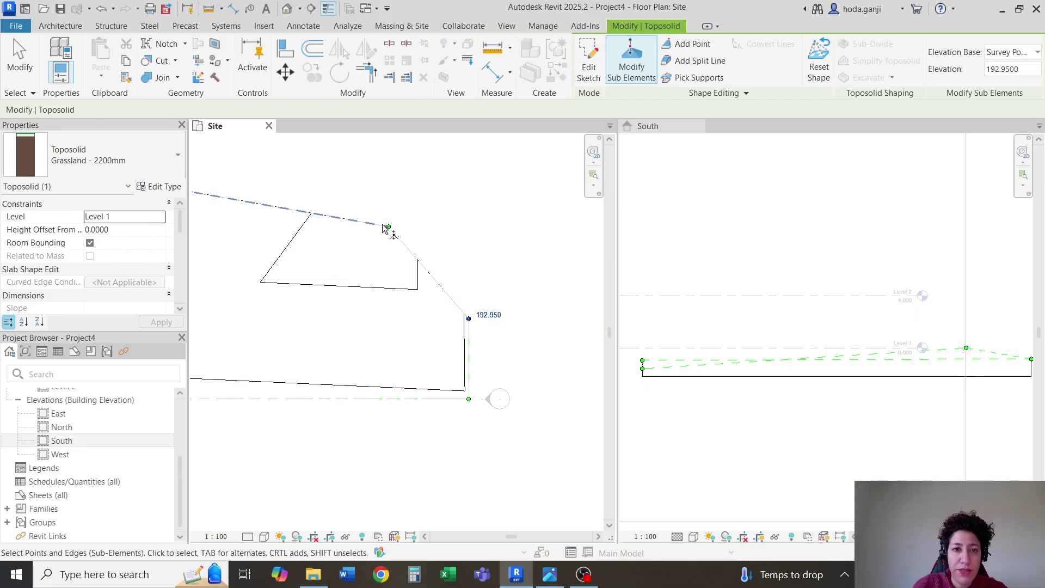
Look up the grade at the north edge's east end on the site plan, set that toposolid point to 192.83, and finish sub-element editing.
left_click(549, 574)
scroll(765, 182, "down", 2)
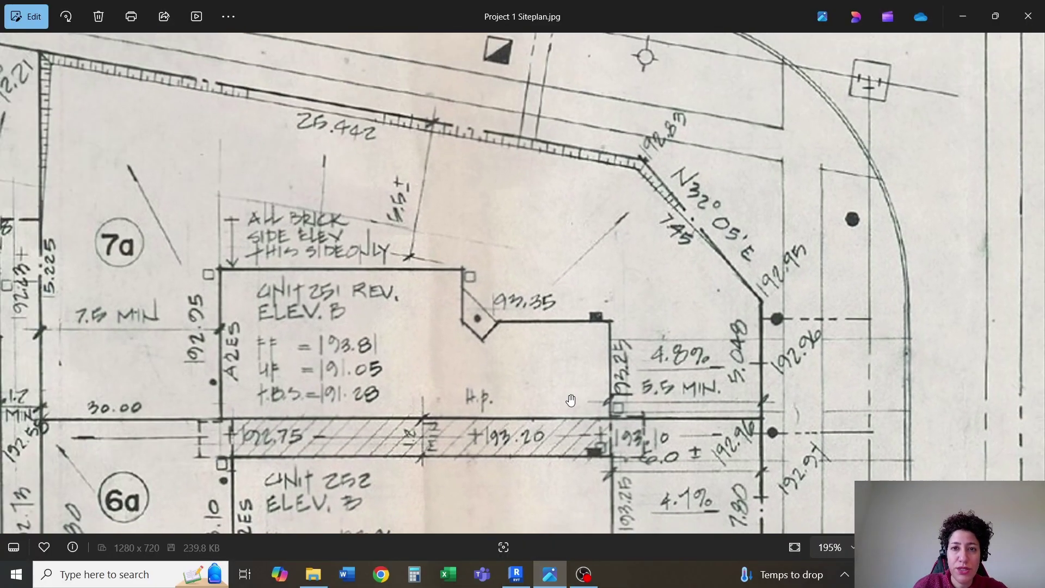
scroll(765, 182, "up", 3)
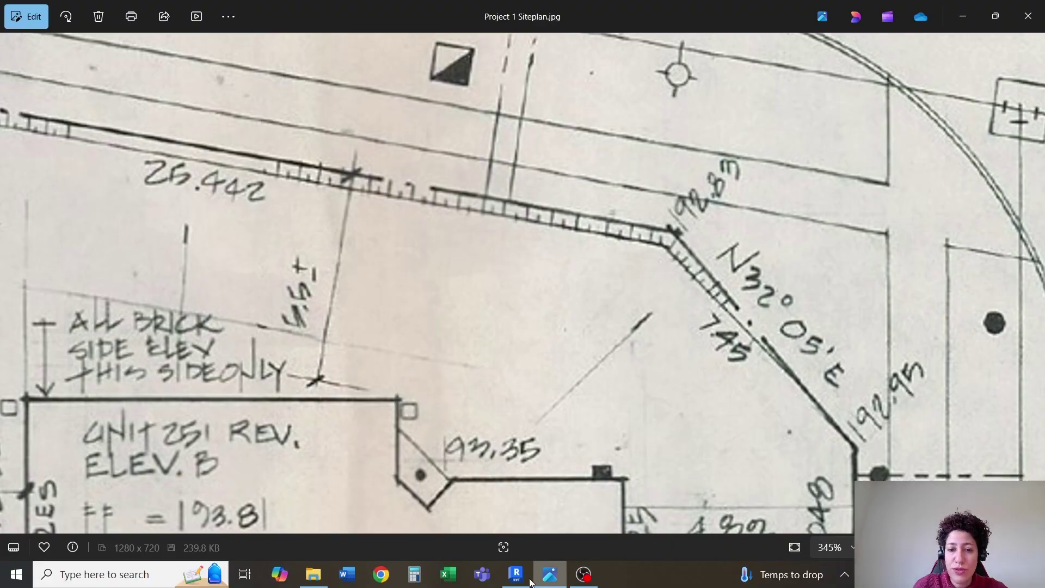
left_click(549, 579)
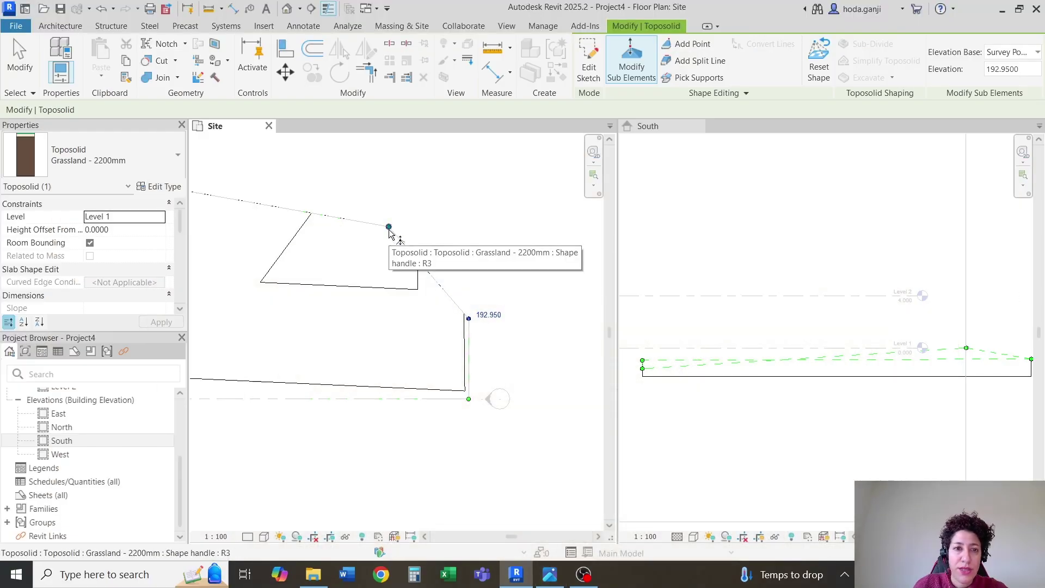
left_click(390, 226)
left_click(409, 224)
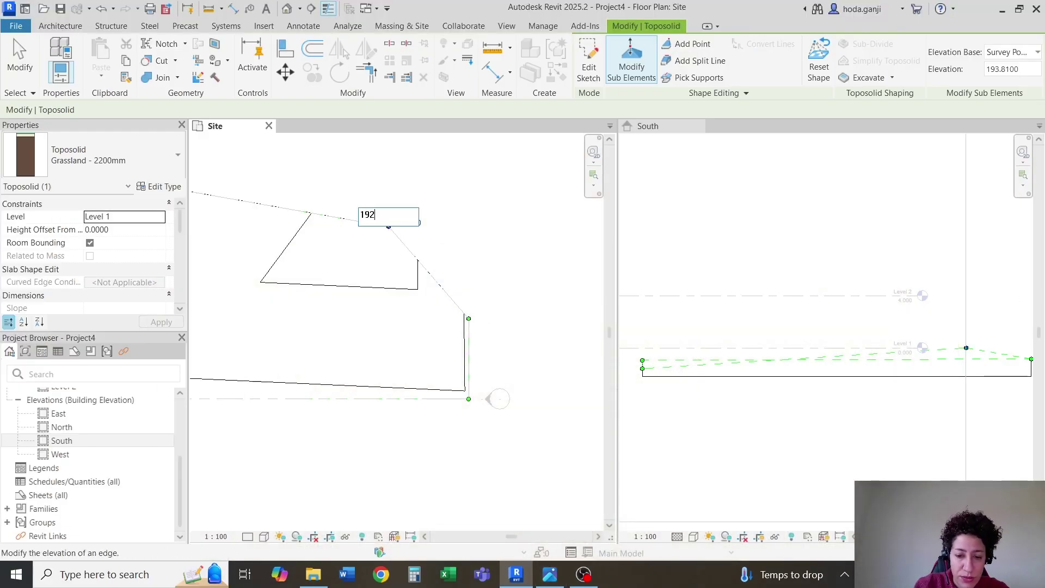
type("192.83")
key("Return")
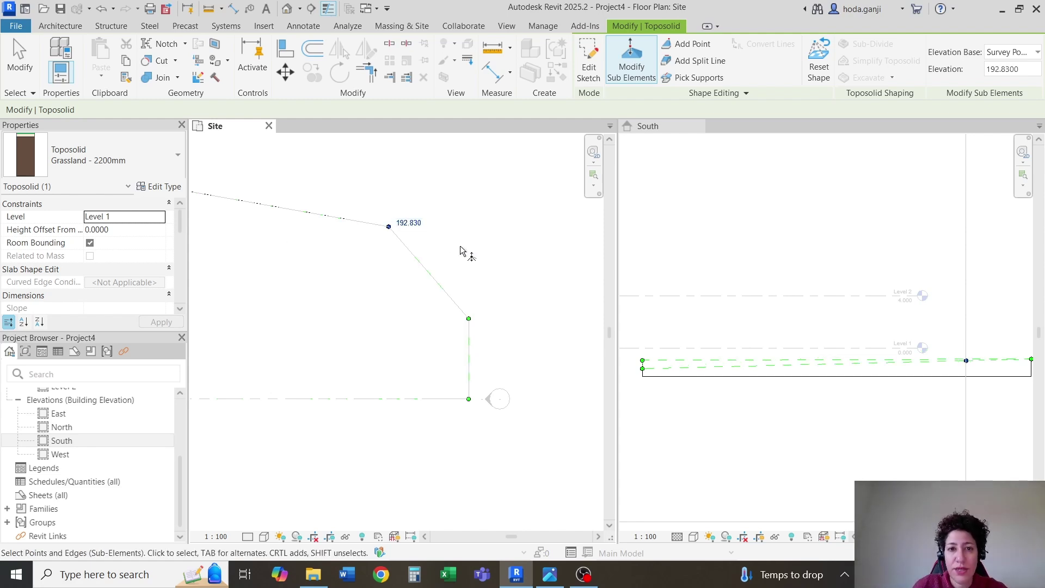
key("Escape")
key("Escape")
Examine the graded toposolid in the South elevation and the Site plan.
scroll(816, 389, "down", 3)
scroll(814, 378, "up", 2)
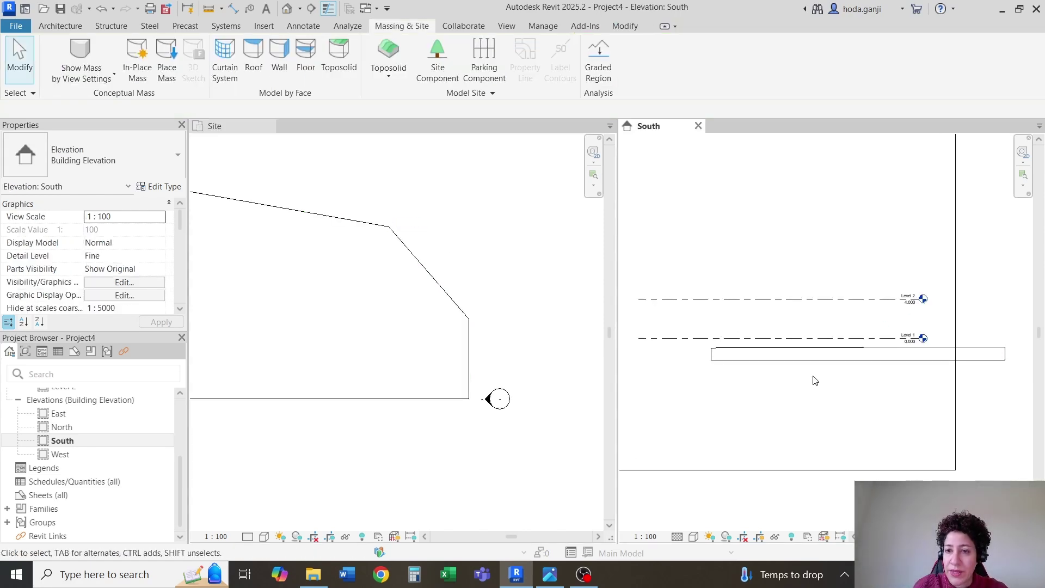
left_click(819, 356)
key("Escape")
scroll(311, 329, "down", 2)
scroll(275, 272, "up", 2)
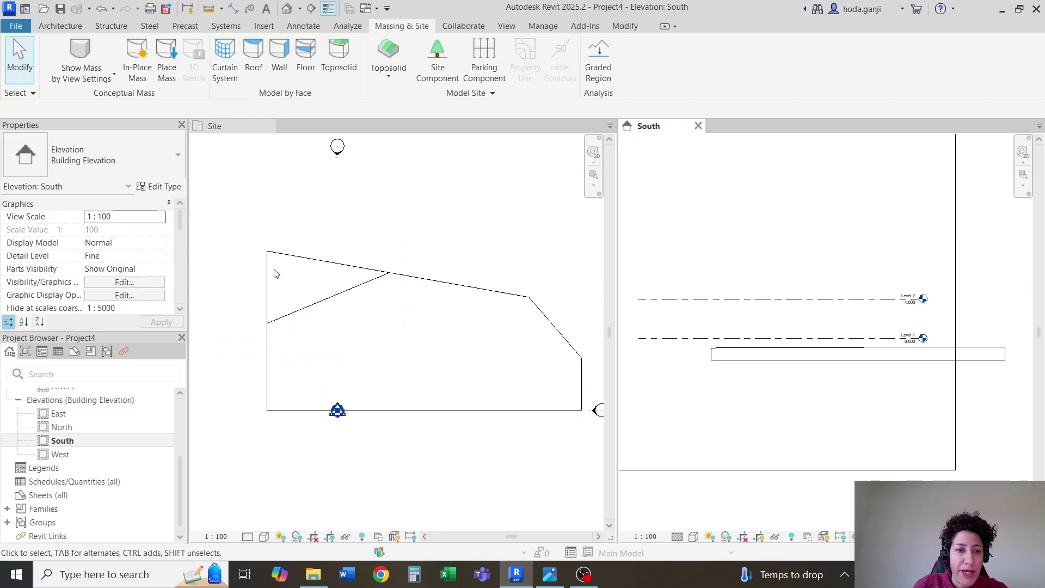
left_click(443, 210)
scroll(438, 212, "down", 2)
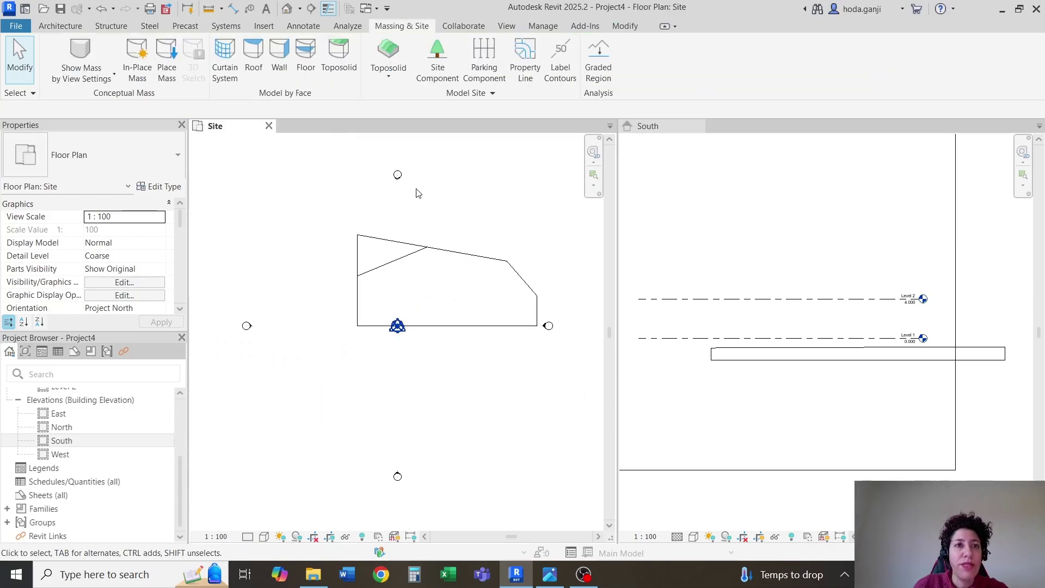
Place a spot elevation with a leader at the toposolid's northwest corner in the Site plan.
left_click(303, 26)
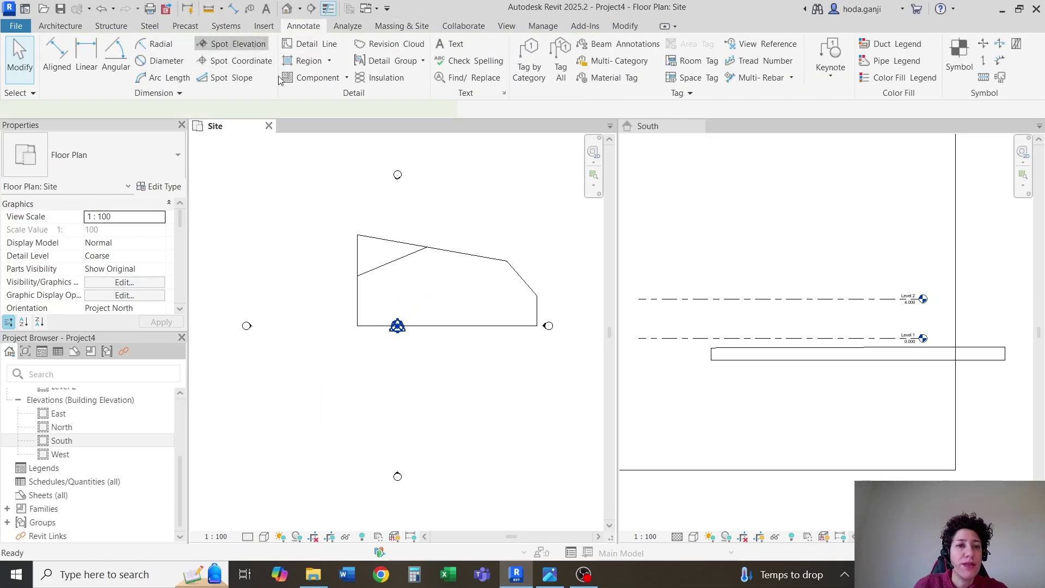
scroll(339, 217, "up", 3)
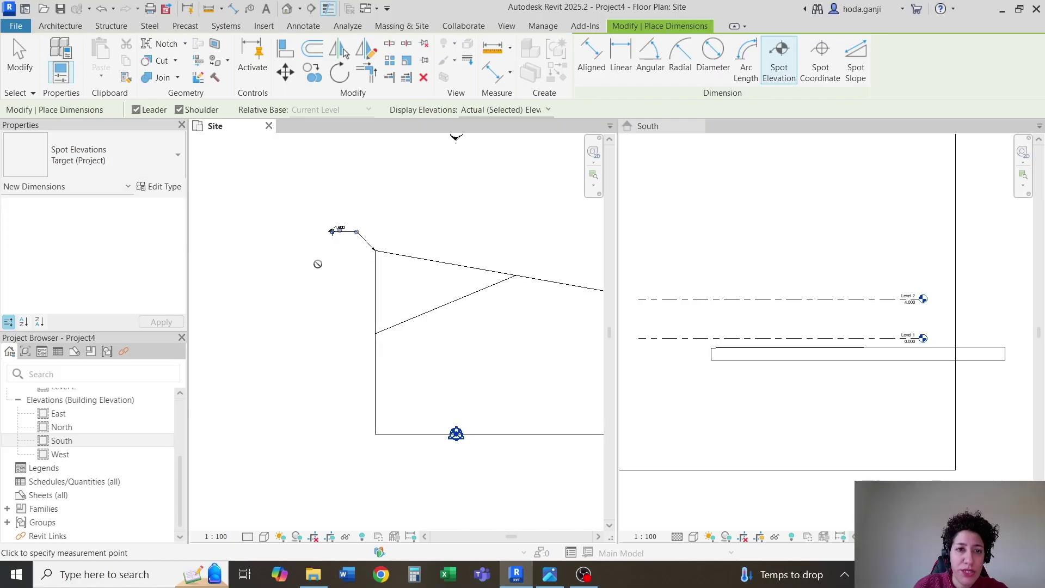
left_click(332, 232)
key("Escape")
Duplicate the northwest corner spot elevation's type and name the copy Target (Survey).
scroll(329, 226, "up", 2)
left_click(344, 205)
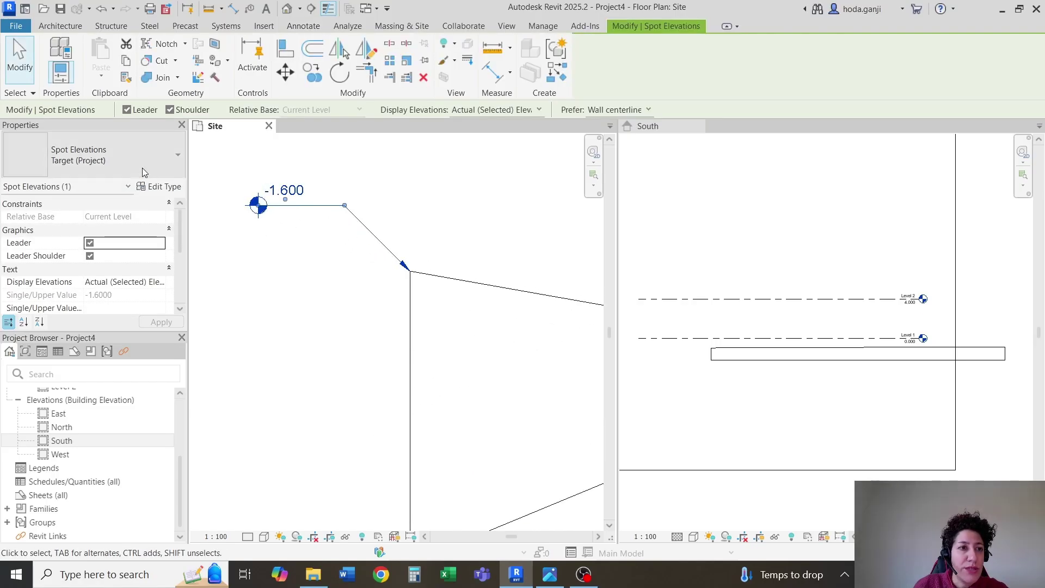
left_click(142, 168)
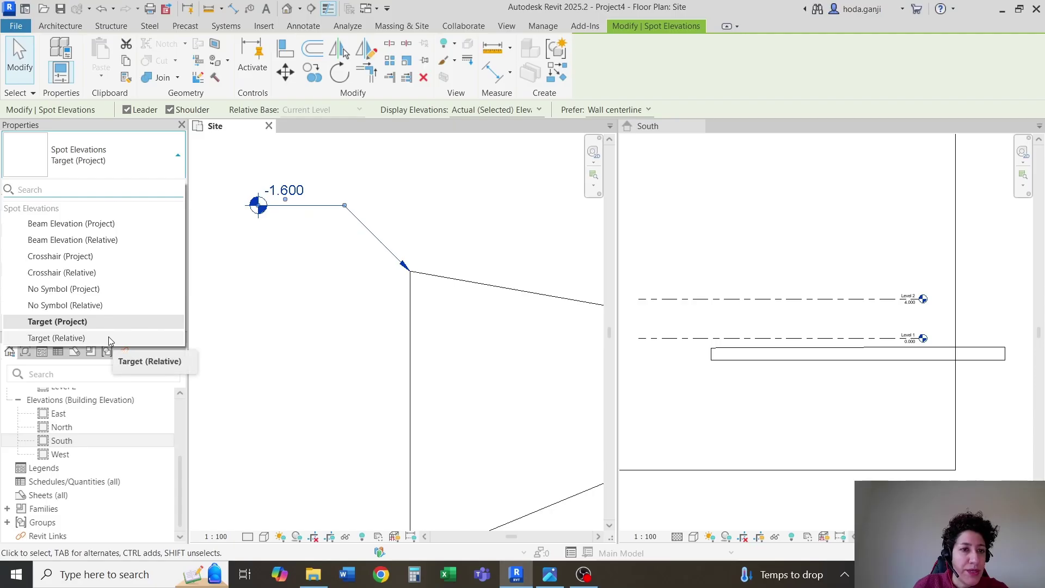
left_click(109, 322)
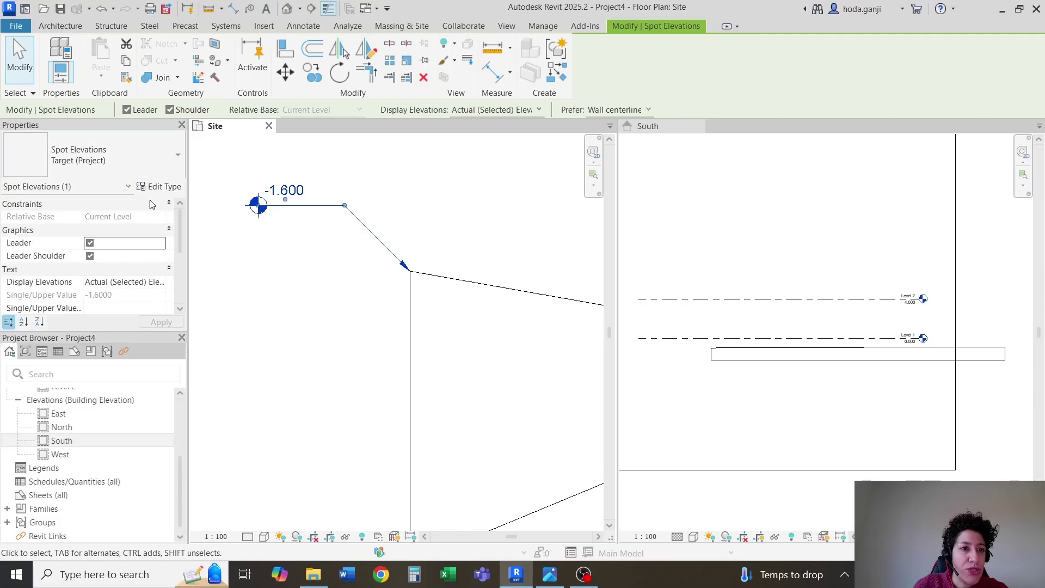
left_click(176, 188)
left_click(730, 157)
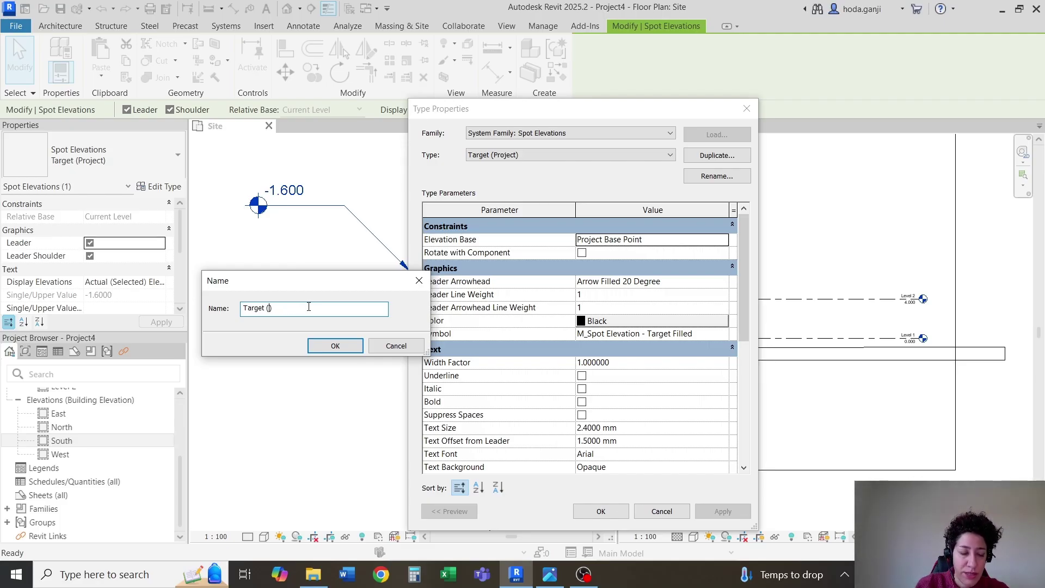
left_click(309, 344)
Set the Target (Survey) type's elevation base to Survey Point and apply it to the northwest corner's spot elevation.
left_click(722, 240)
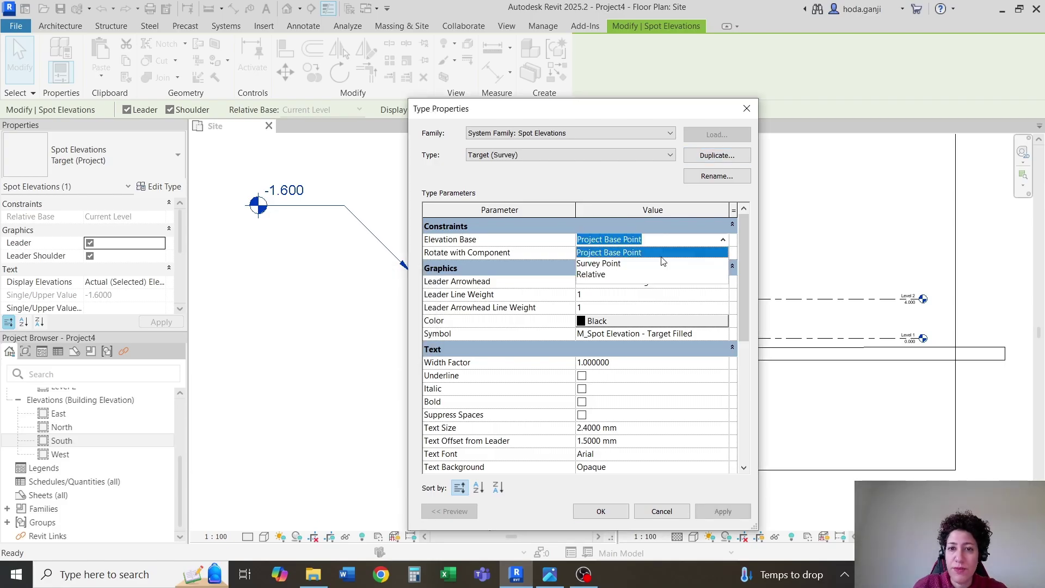
left_click(596, 264)
left_click(601, 511)
left_click(294, 312)
left_click(284, 205)
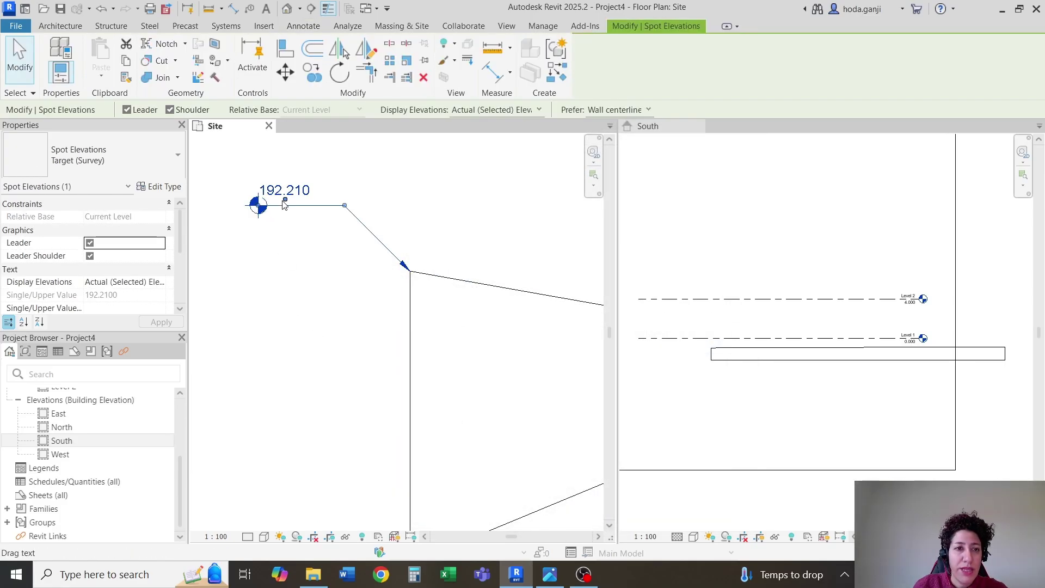
scroll(362, 187, "down", 2)
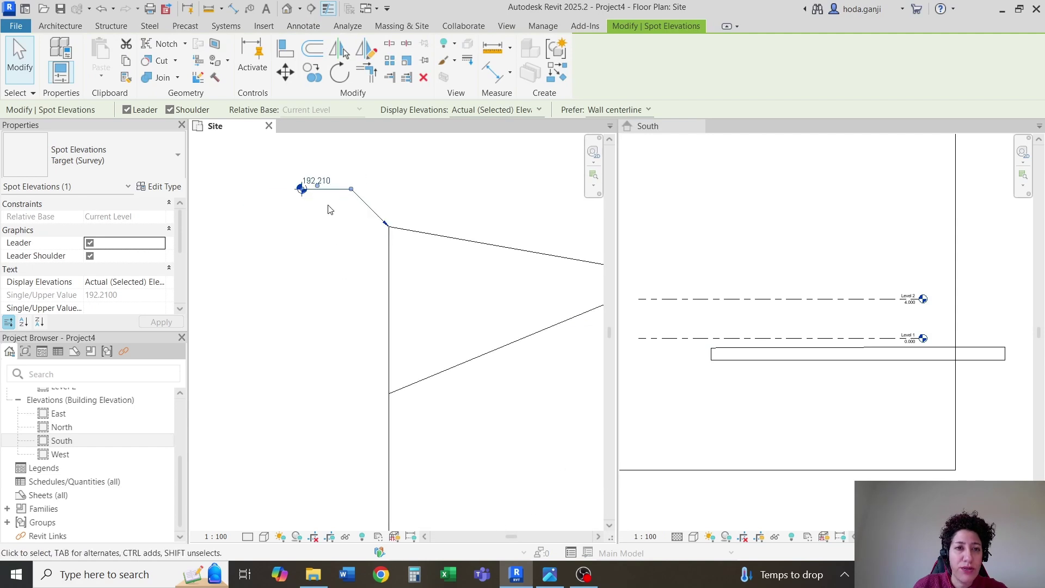
left_click(328, 209)
Place a spot elevation of type Target (Survey) at the toposolid's southwest corner.
scroll(341, 322, "down", 2)
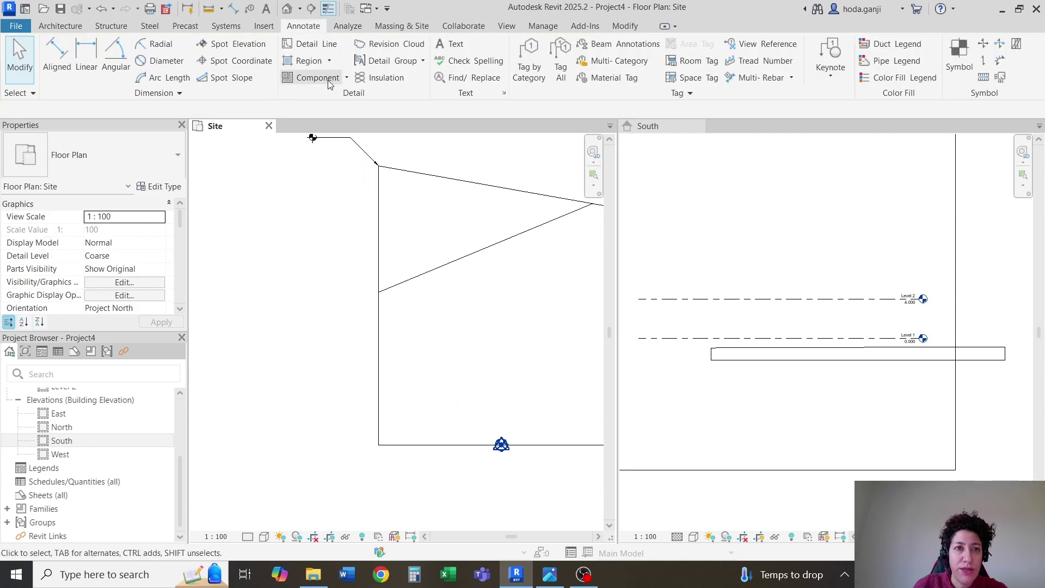
left_click(238, 44)
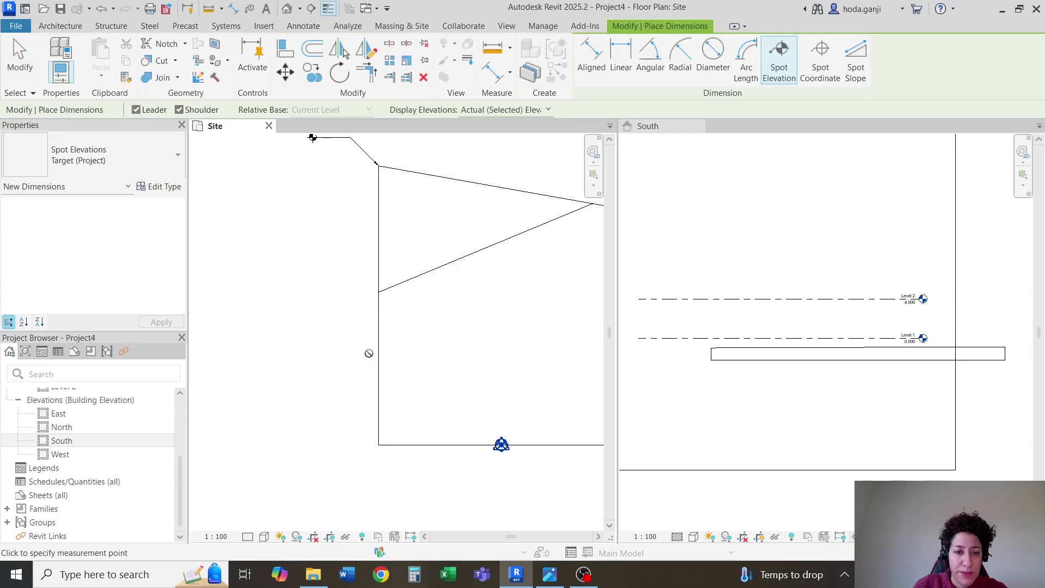
left_click(162, 153)
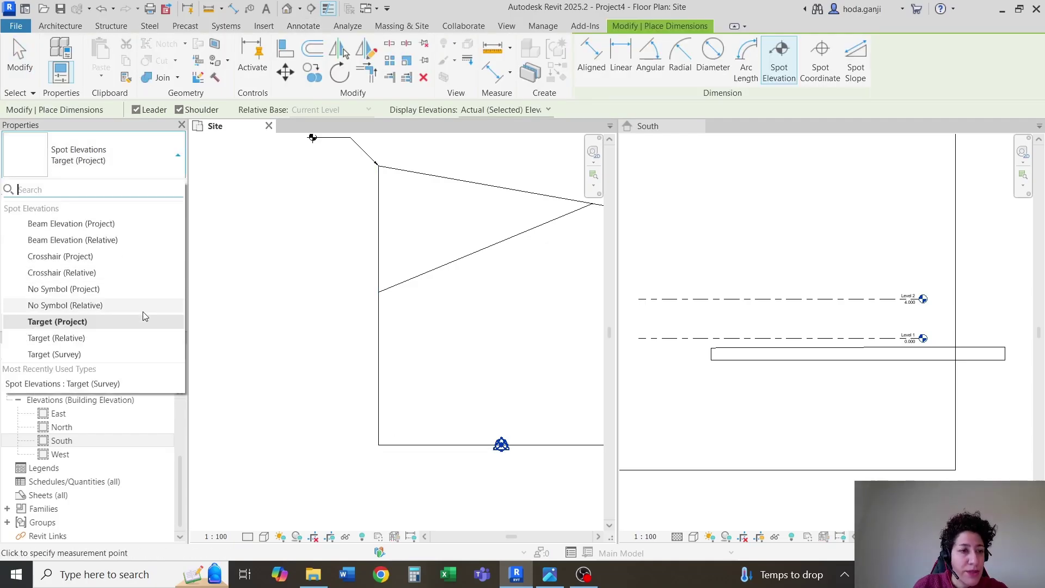
left_click(131, 354)
scroll(327, 459, "up", 2)
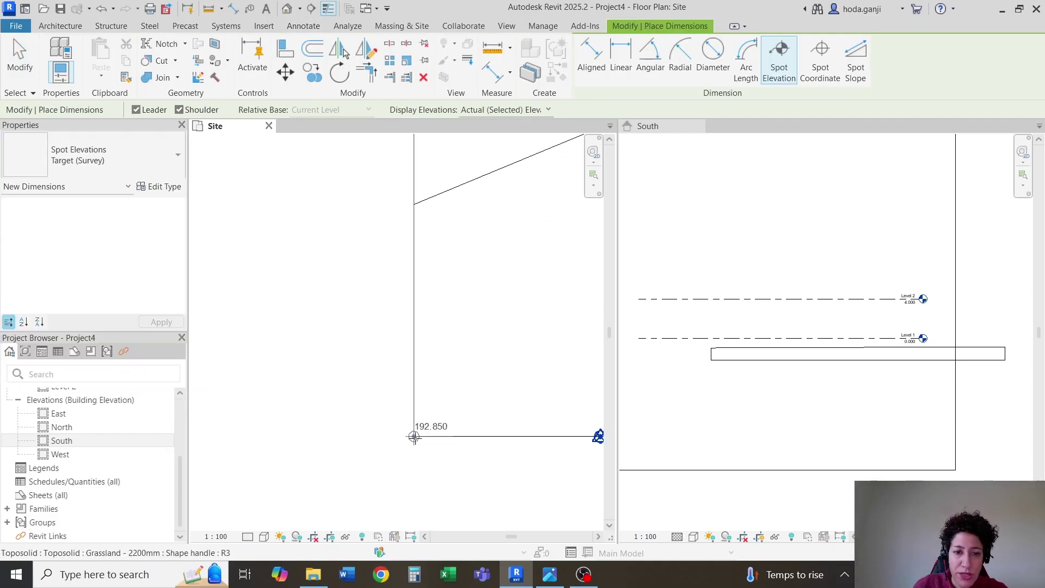
scroll(348, 451, "down", 2)
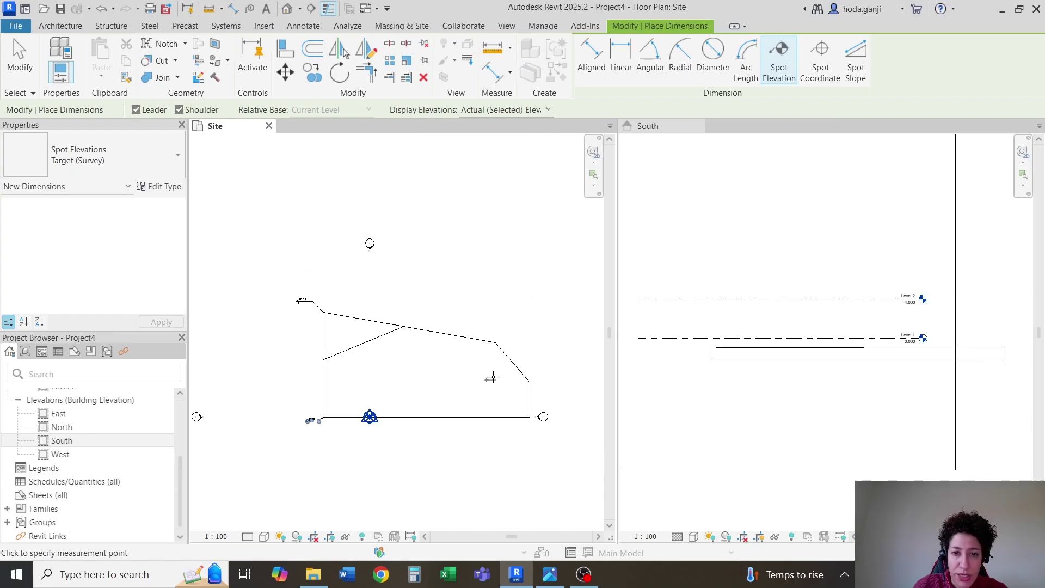
Place spot elevations of type Target (Survey) with leaders at the toposolid's three eastern corners in the Site plan.
scroll(501, 348, "up", 4)
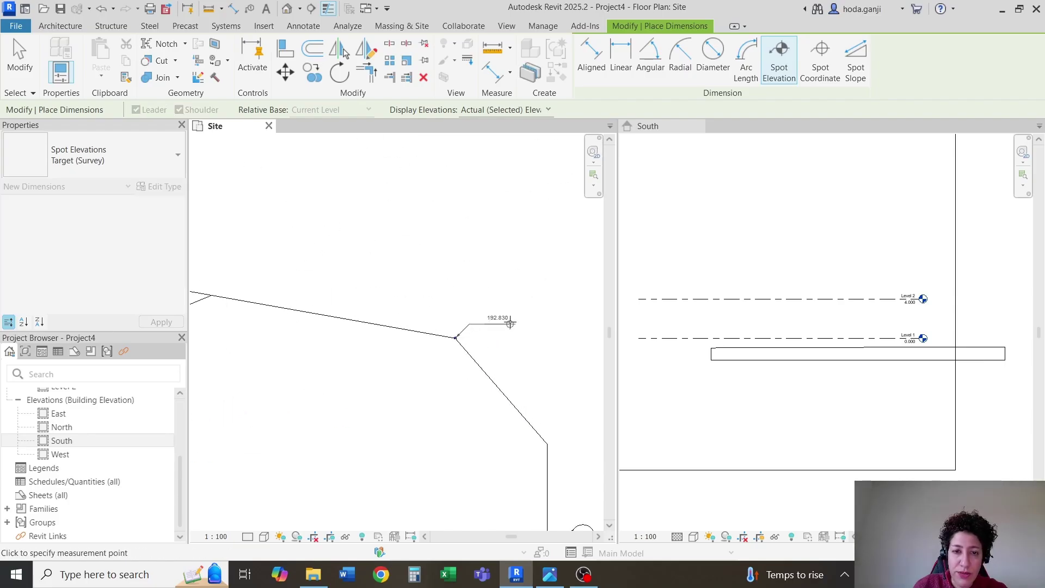
left_click(509, 324)
middle_click_drag(510, 324, 462, 273)
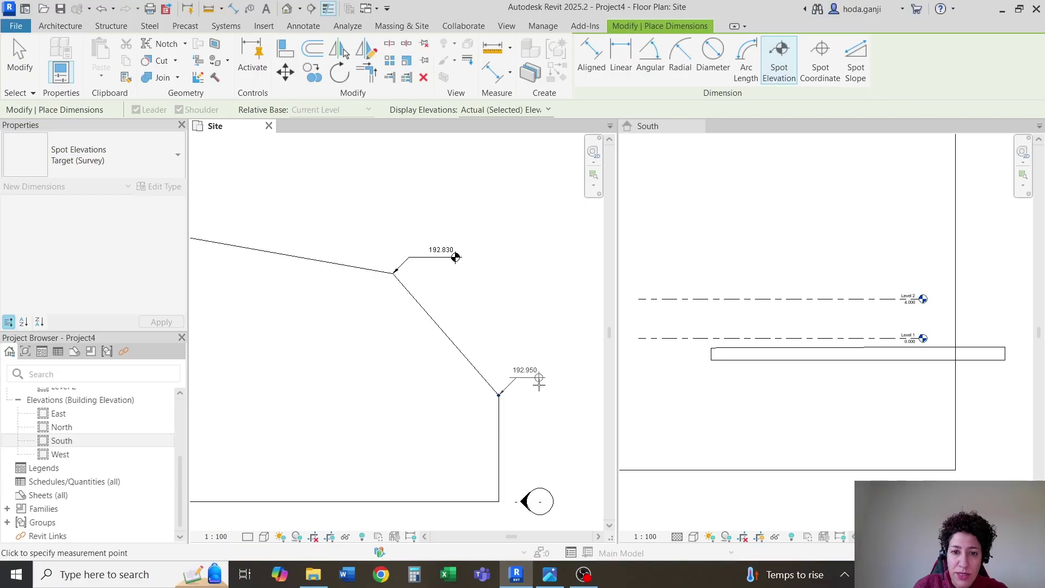
left_click(539, 382)
scroll(519, 390, "down", 1)
middle_click_drag(520, 389, 524, 364)
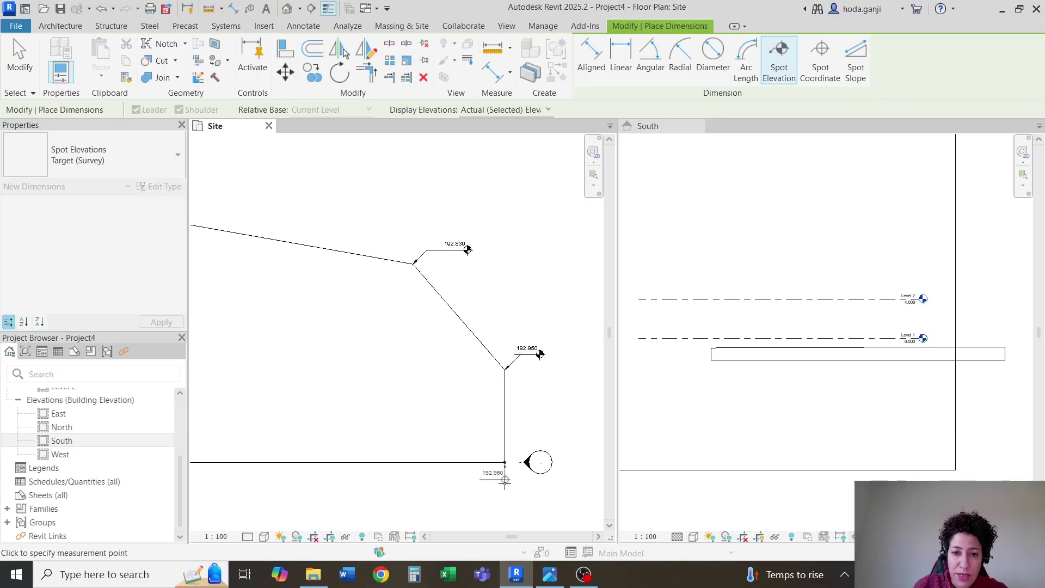
left_click(505, 480)
scroll(505, 479, "down", 3)
Place a Target (Survey) spot elevation at the project base point on the toposolid's south edge and end the command.
scroll(315, 434, "up", 4)
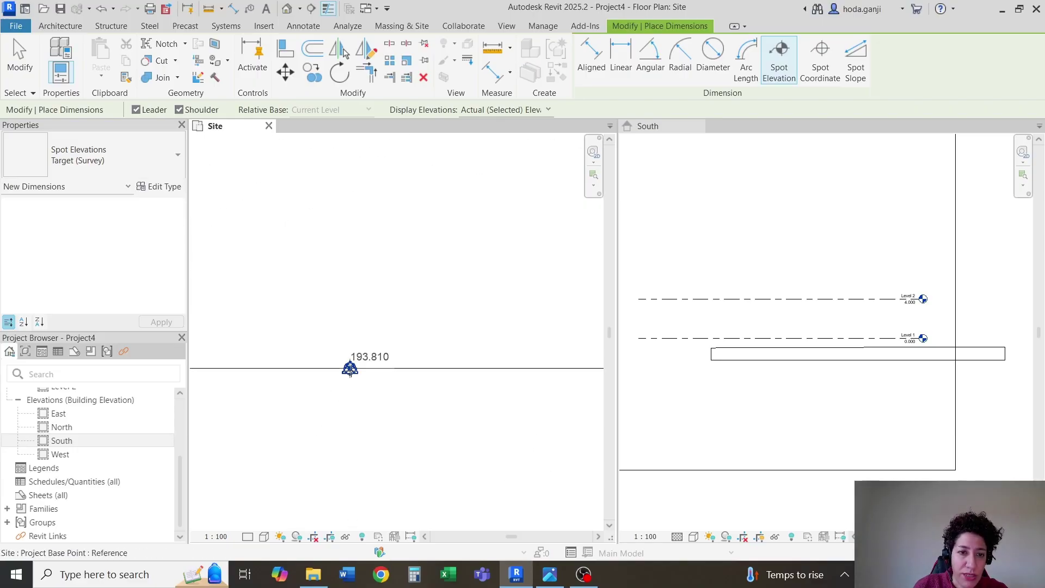
left_click(350, 368)
left_click(350, 401)
left_click(290, 409)
scroll(310, 443, "down", 2)
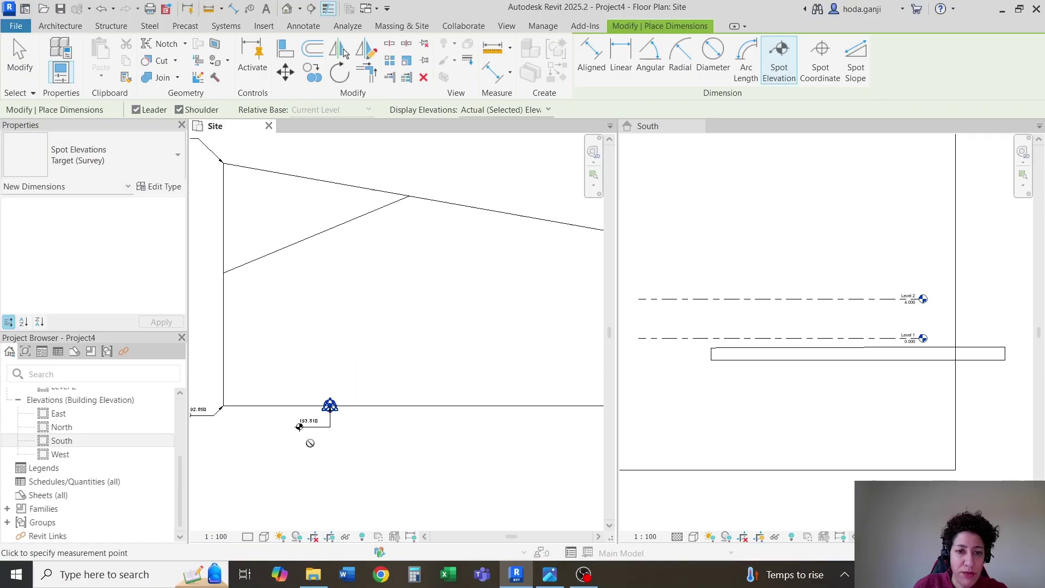
scroll(311, 442, "down", 3)
key("Escape")
key("Escape")
scroll(849, 359, "up", 1)
scroll(841, 372, "down", 1)
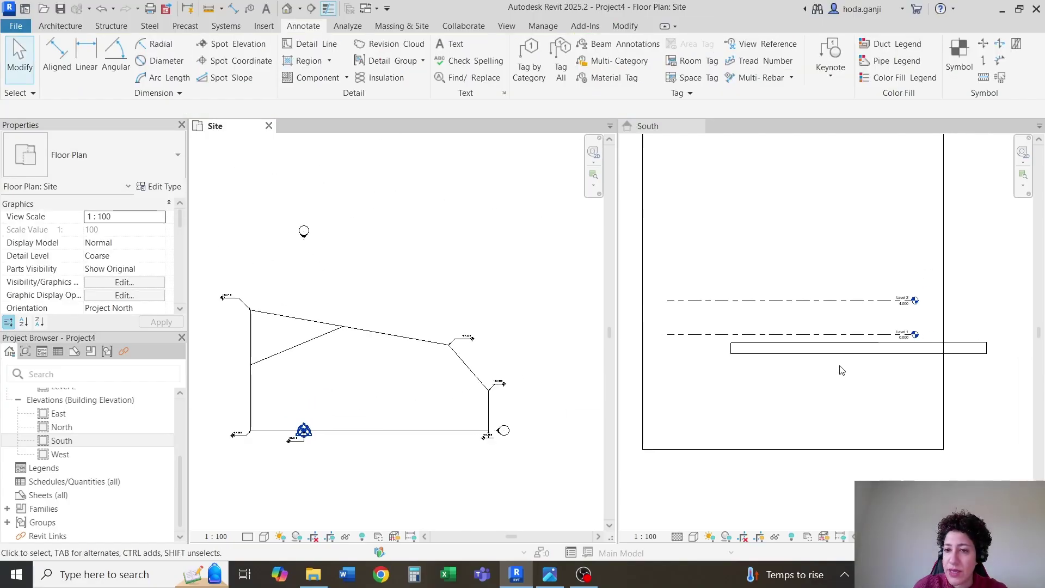
Maximize the 3D extents of Level 1 and Level 2 in the South elevation.
left_click(943, 396)
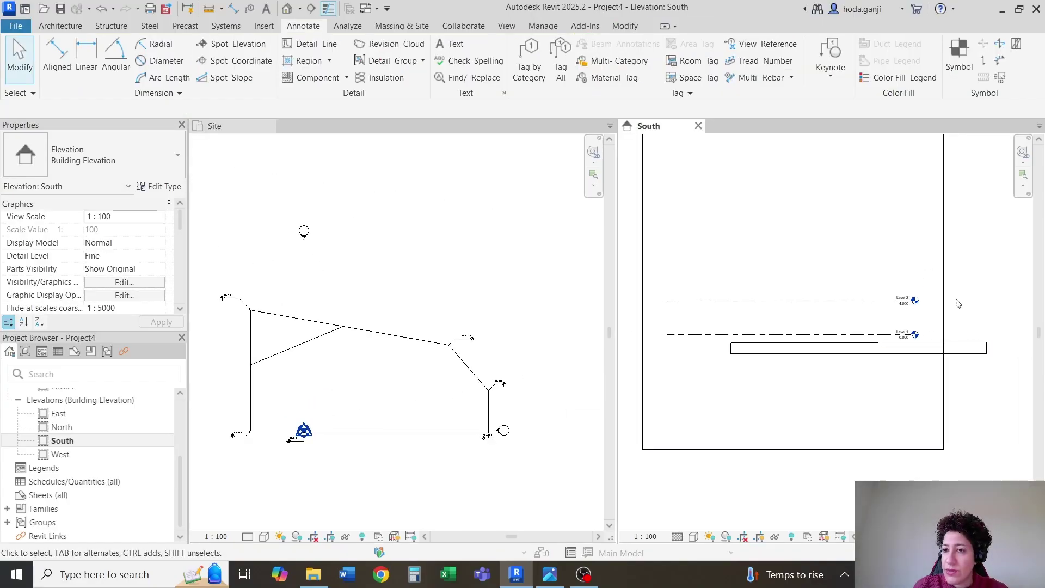
scroll(684, 332, "up", 1)
left_click(688, 335)
left_click(697, 290, "ctrl")
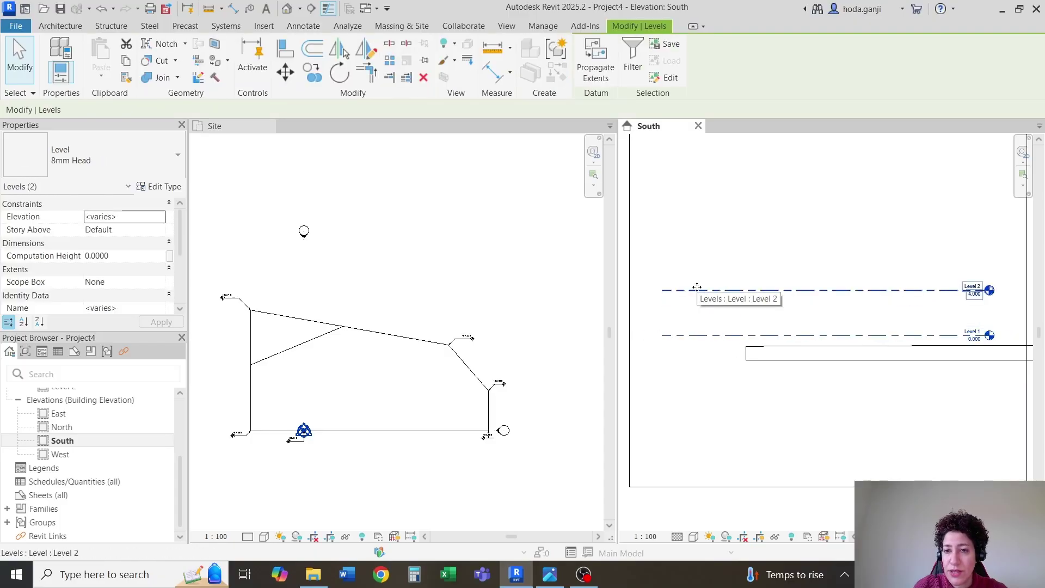
right_click(698, 290)
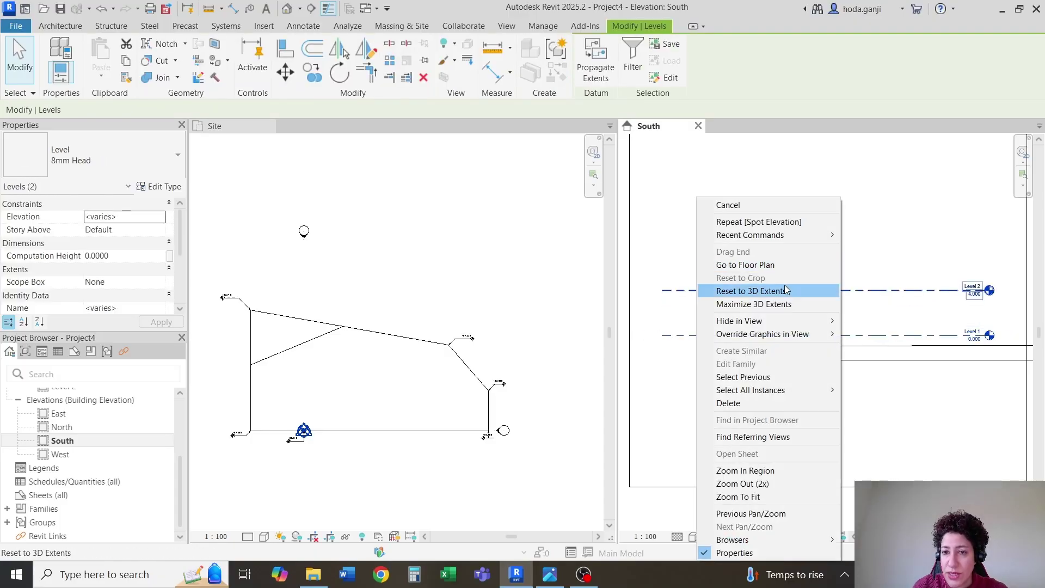
left_click(786, 303)
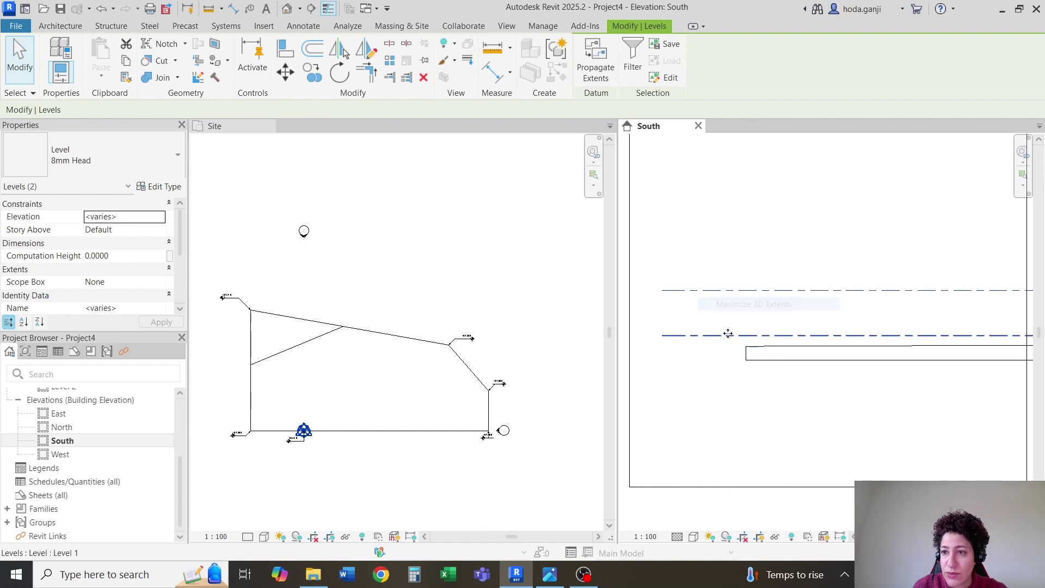
scroll(921, 357, "down", 2)
scroll(903, 359, "up", 1)
Widen the South elevation's crop region on its east side past the toposolid's end and the level heads.
left_click(849, 380)
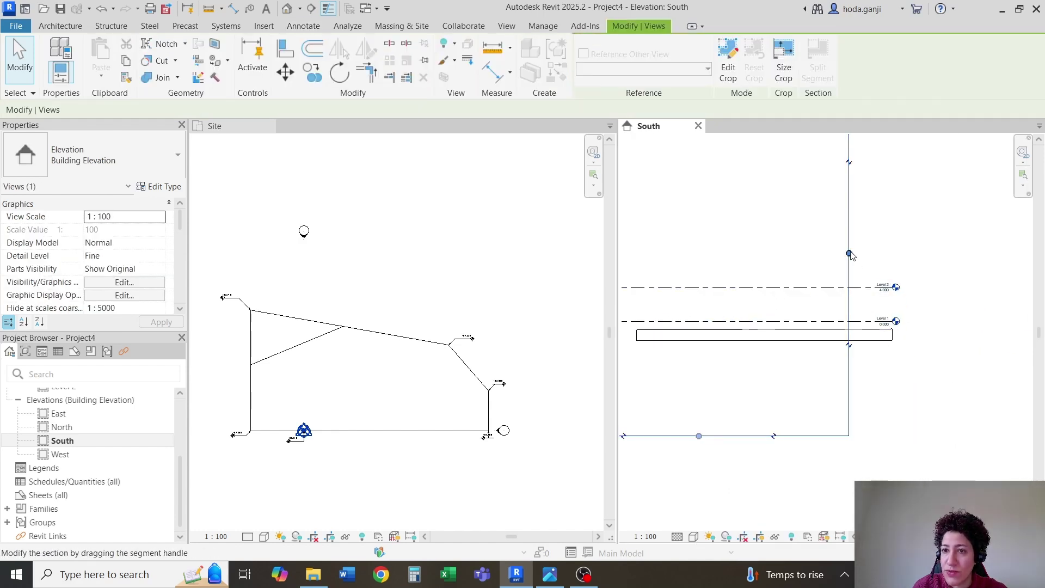
scroll(900, 299, "up", 2)
left_click(909, 303)
scroll(871, 289, "up", 1)
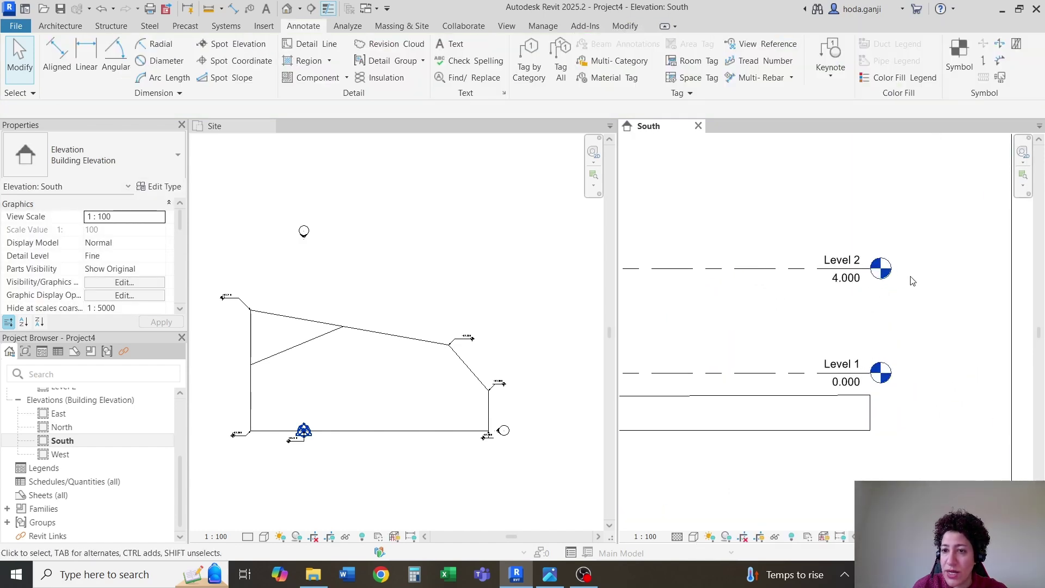
Set the elevation base of Level 2's type, 8mm Head, to Survey Point and apply it.
left_click(777, 270)
left_click(159, 186)
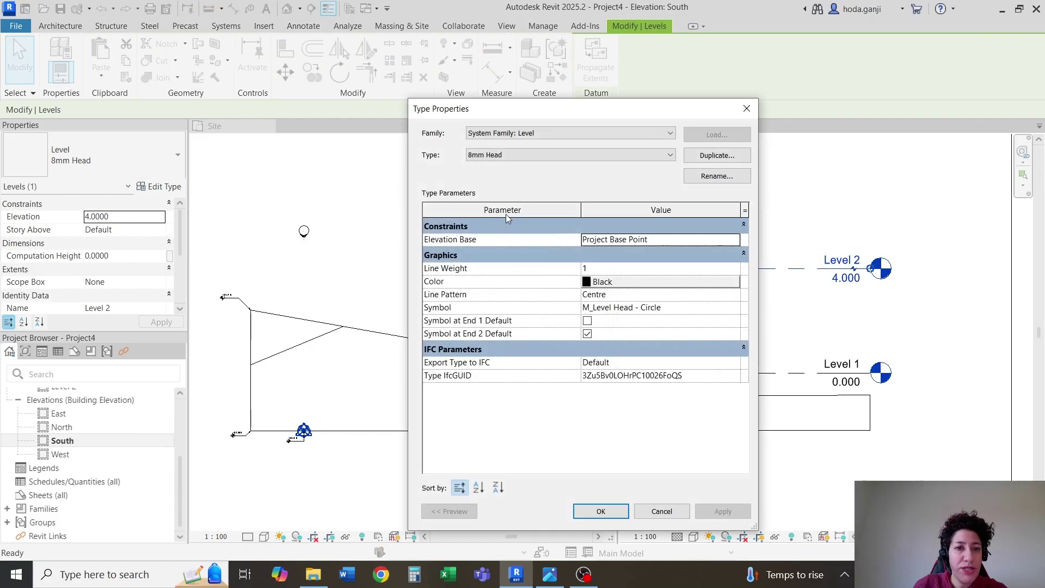
left_click(720, 242)
left_click(642, 252)
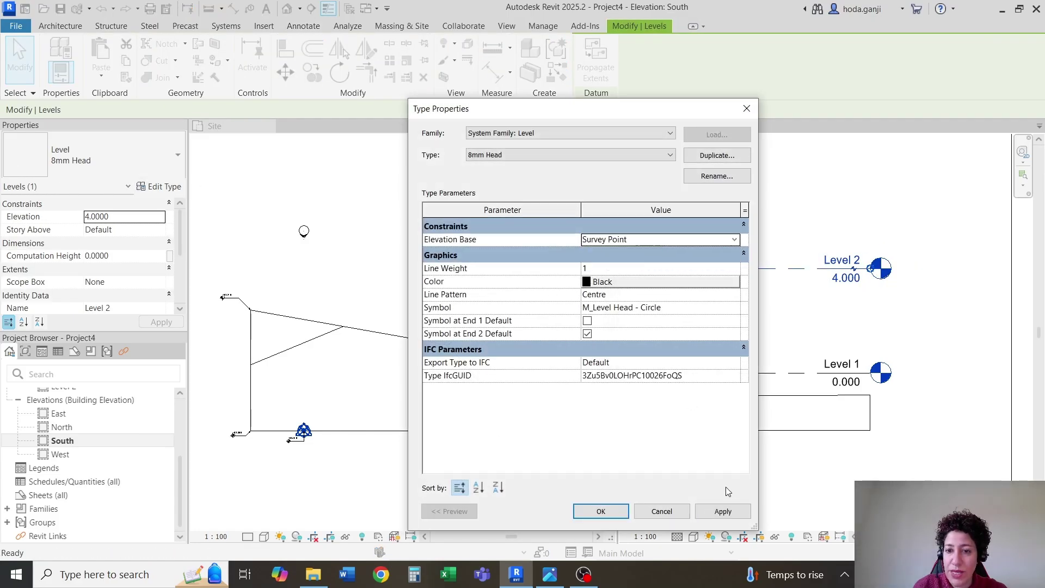
left_click(724, 512)
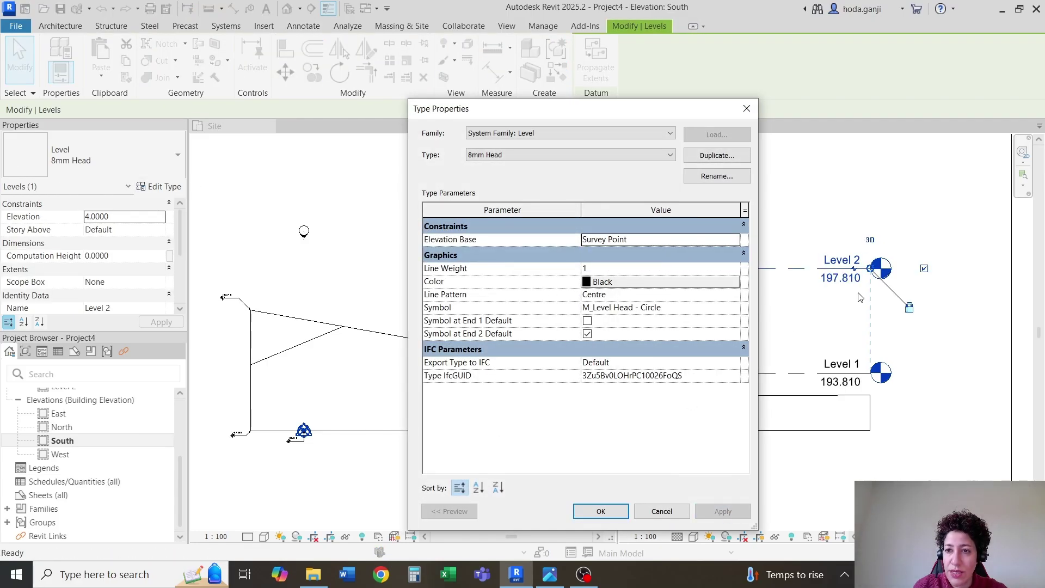
Return the 8mm Head level type's elevation base to Project Base Point, confirm the type properties and deselect the level.
left_click(734, 240)
left_click(643, 258)
left_click(714, 511)
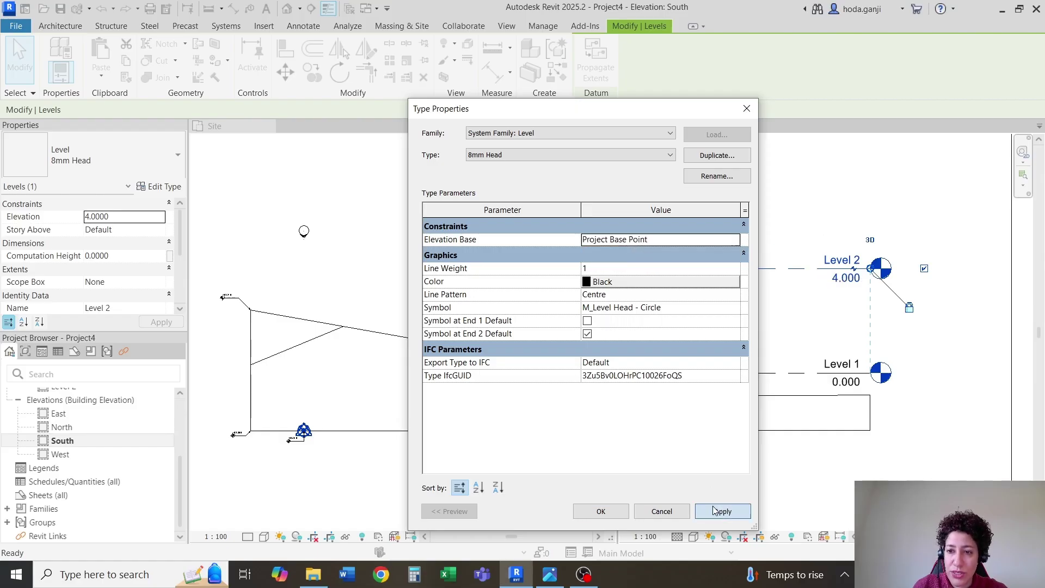
left_click(601, 510)
left_click(730, 487)
Make the Site category's Project Base Point and Survey Point visible in the South elevation's visibility/graphic overrides.
scroll(439, 350, "down", 1)
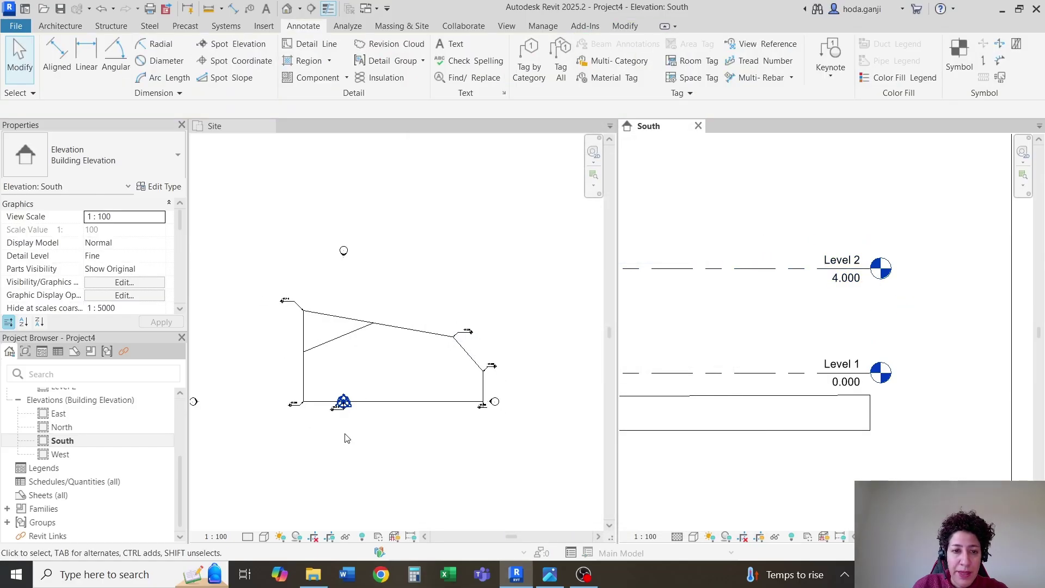
scroll(697, 313, "down", 3)
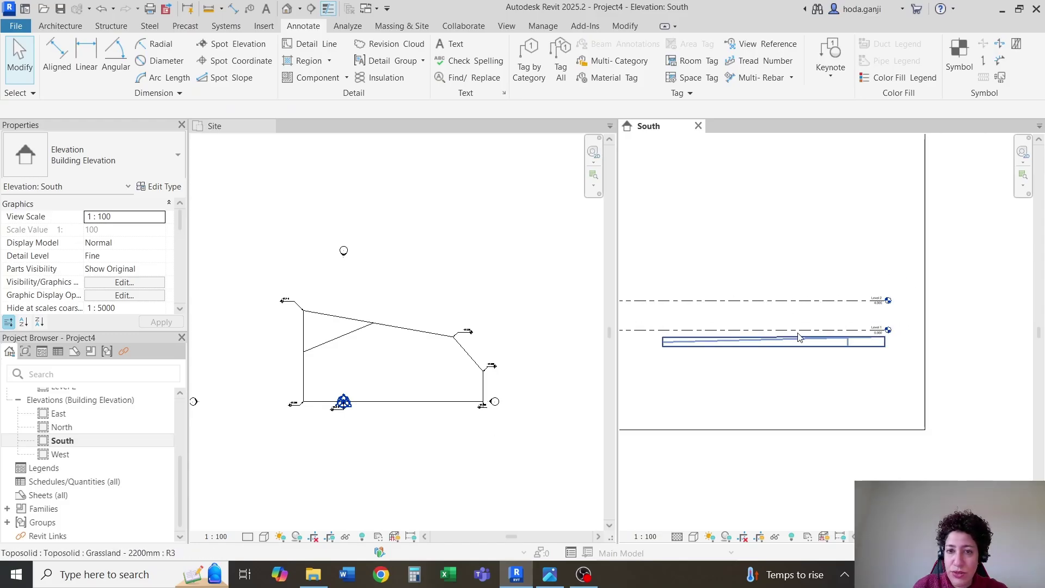
scroll(729, 357, "up", 1)
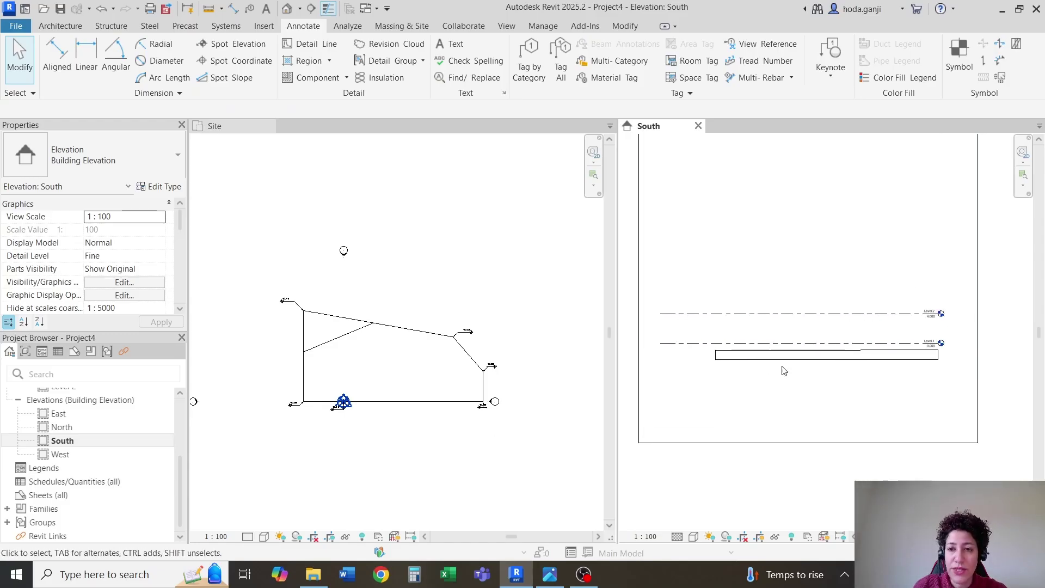
scroll(784, 365, "up", 1)
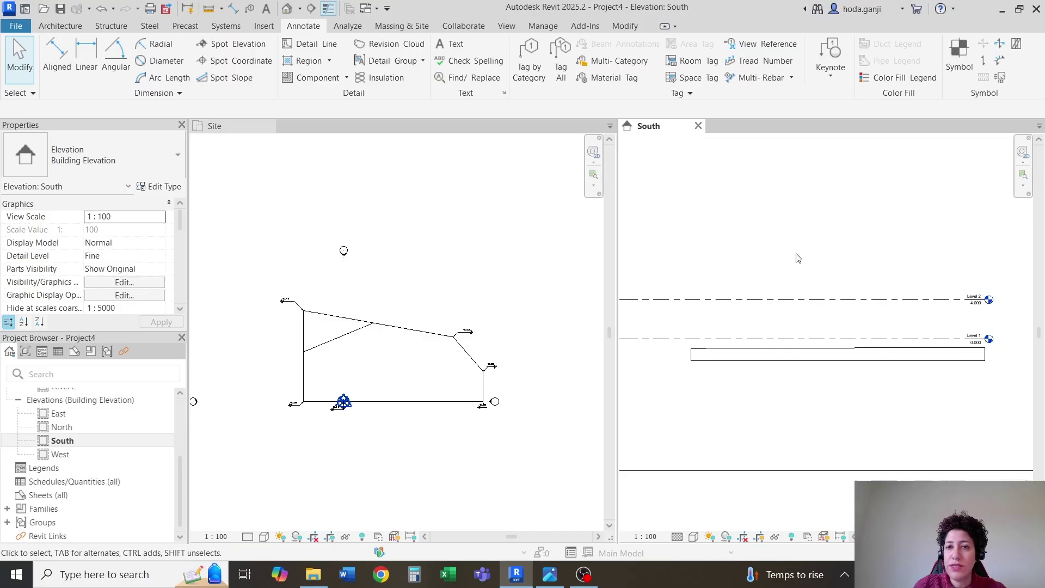
key("v")
key("g")
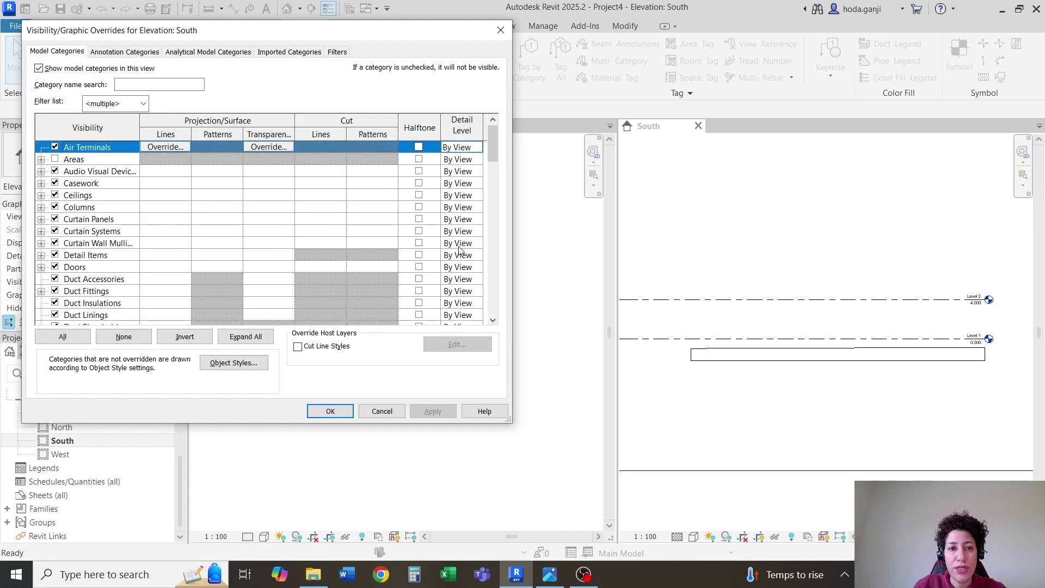
left_click(190, 232)
key("s")
scroll(170, 240, "down", 3)
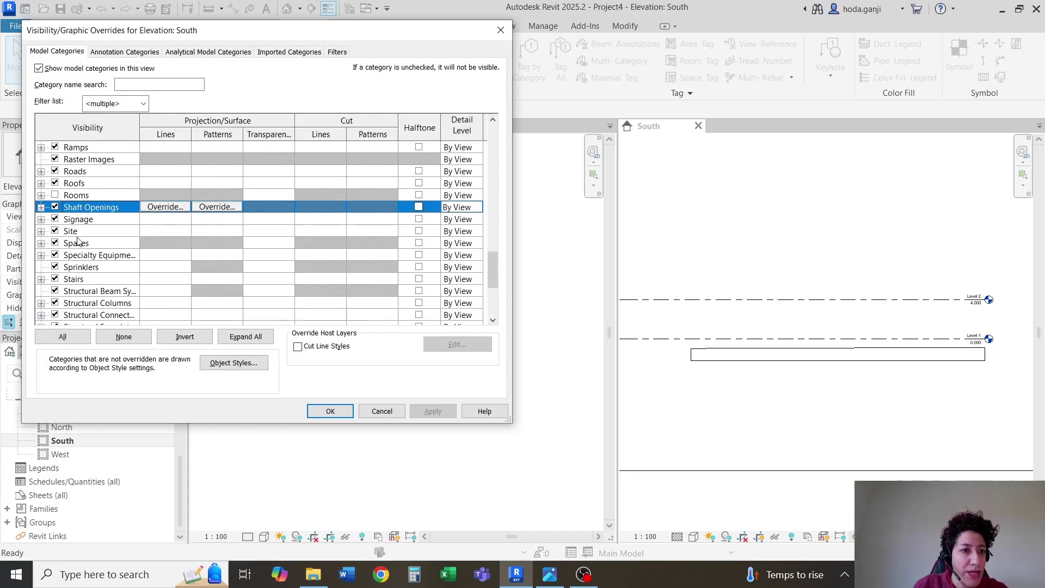
left_click(41, 231)
left_click(70, 266)
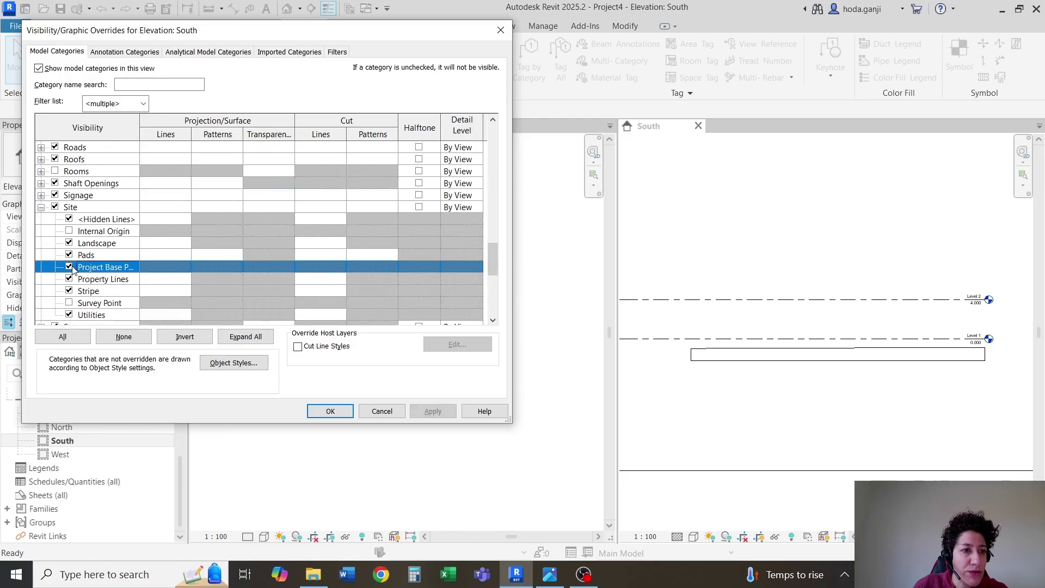
left_click(69, 303)
left_click(433, 411)
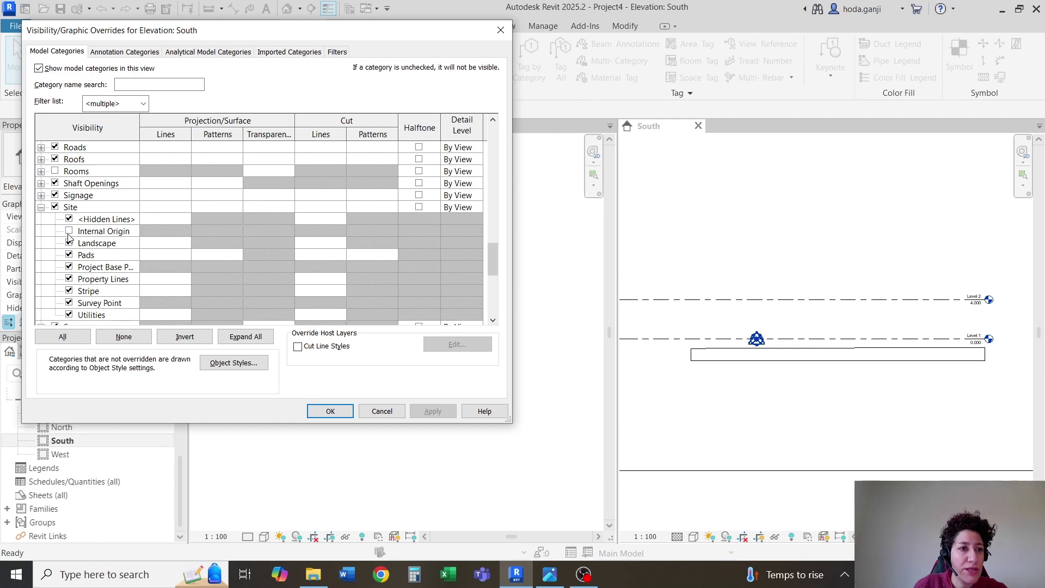
left_click(98, 266)
left_click(330, 411)
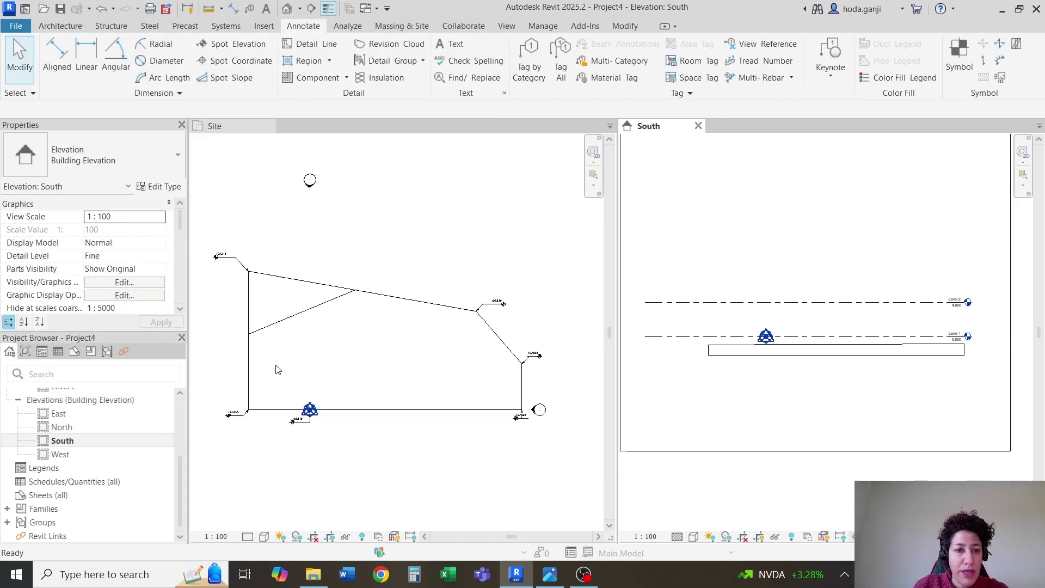
Switch to Project 1 Siteplan.jpg in Photos, examine lot 7a's boundary and spot elevations, and return to Revit.
scroll(544, 490, "up", 1)
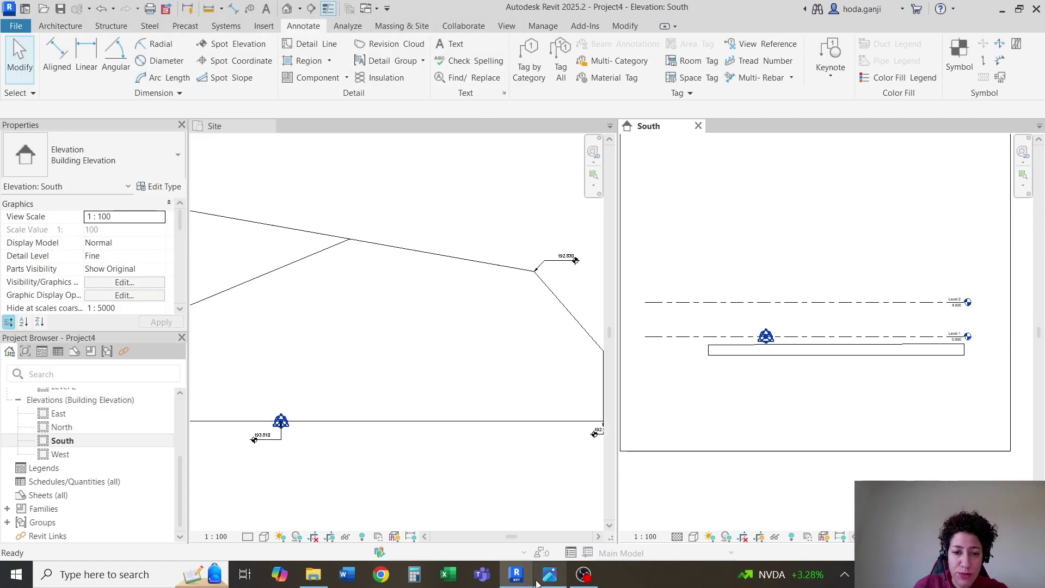
scroll(450, 427, "down", 2)
left_click(548, 575)
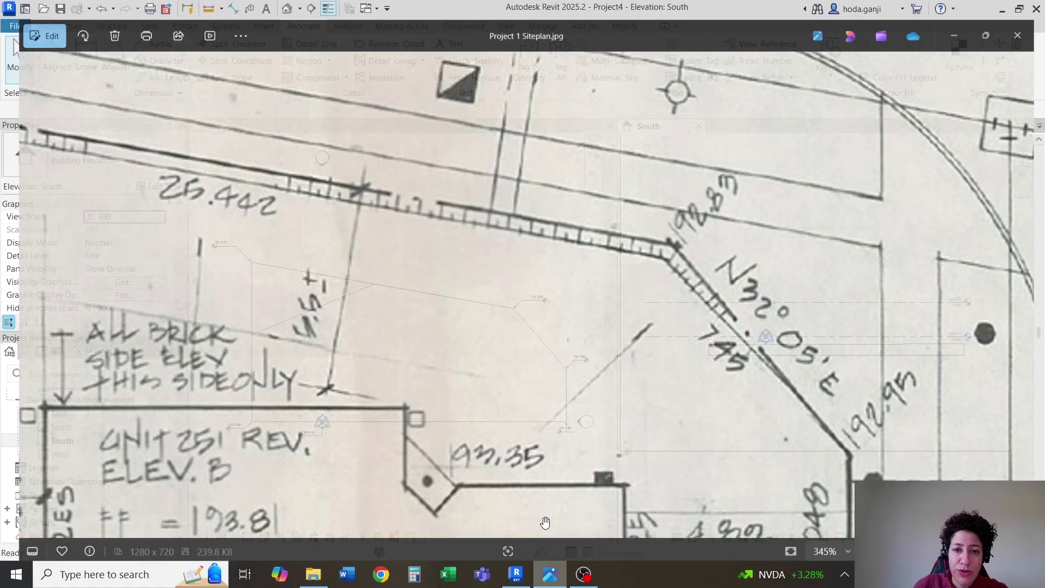
scroll(643, 377, "down", 4)
scroll(643, 378, "up", 4)
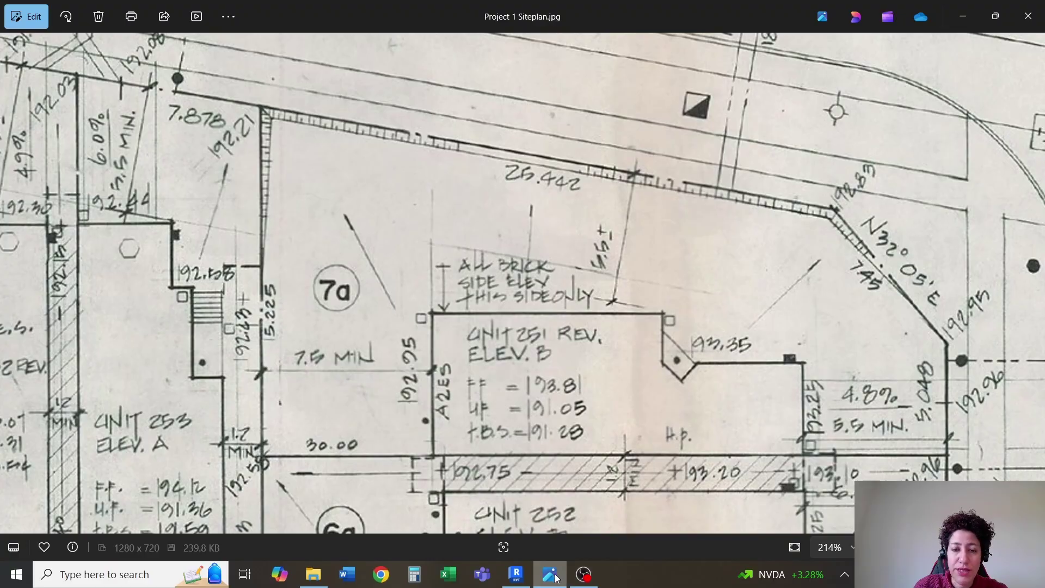
mouse_move(555, 576)
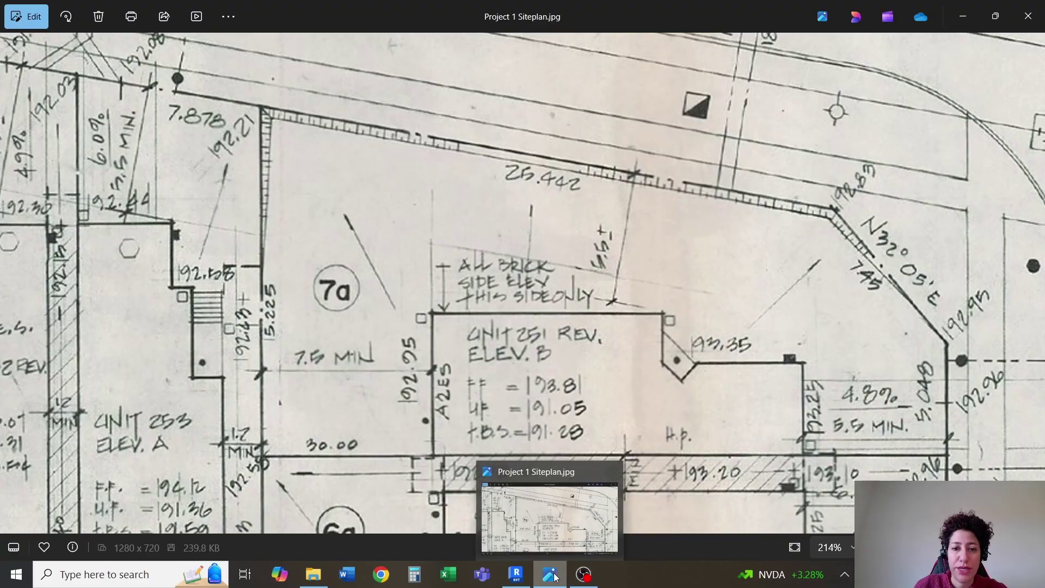
left_click(555, 576)
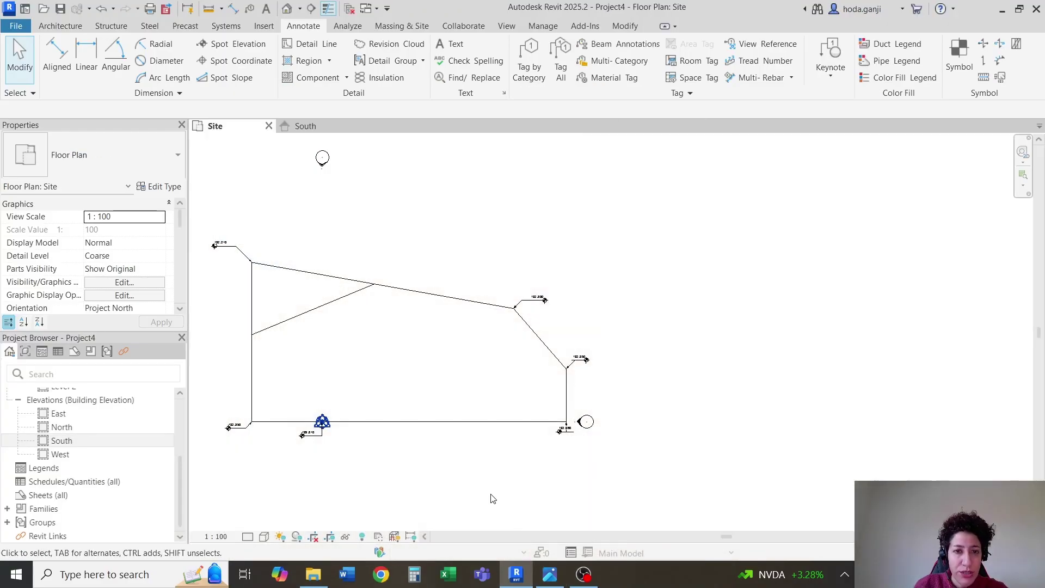
Import the image Project 1 Siteplan into the Site plan and place it over the toposolid.
scroll(354, 363, "up", 2)
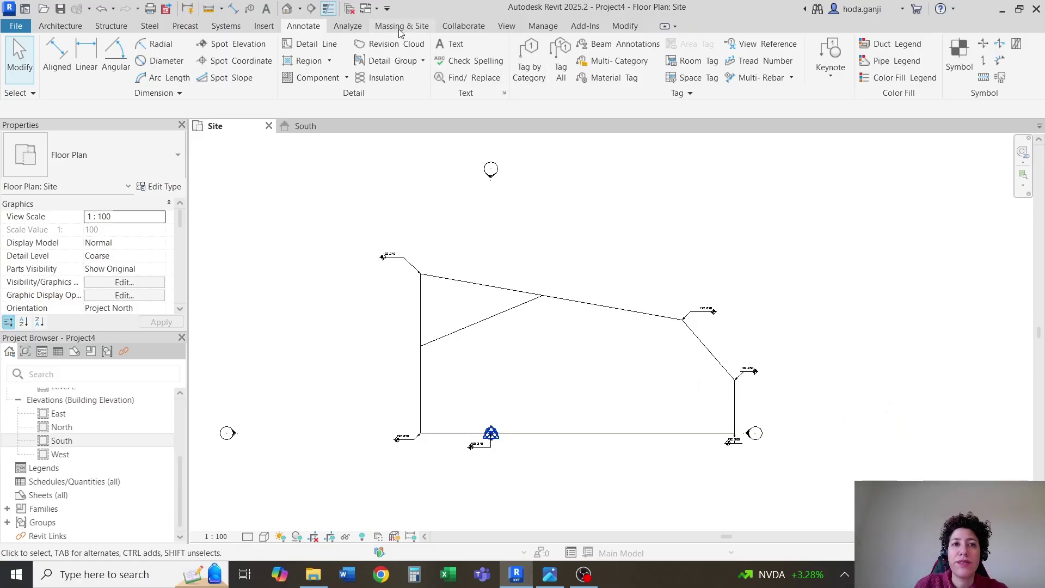
left_click(263, 26)
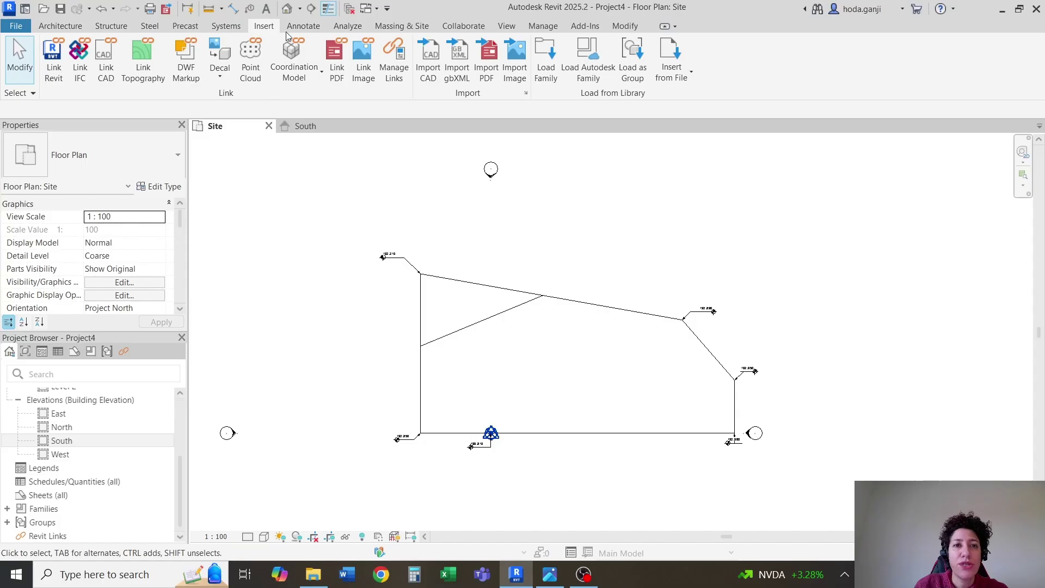
left_click(514, 60)
left_click(457, 170)
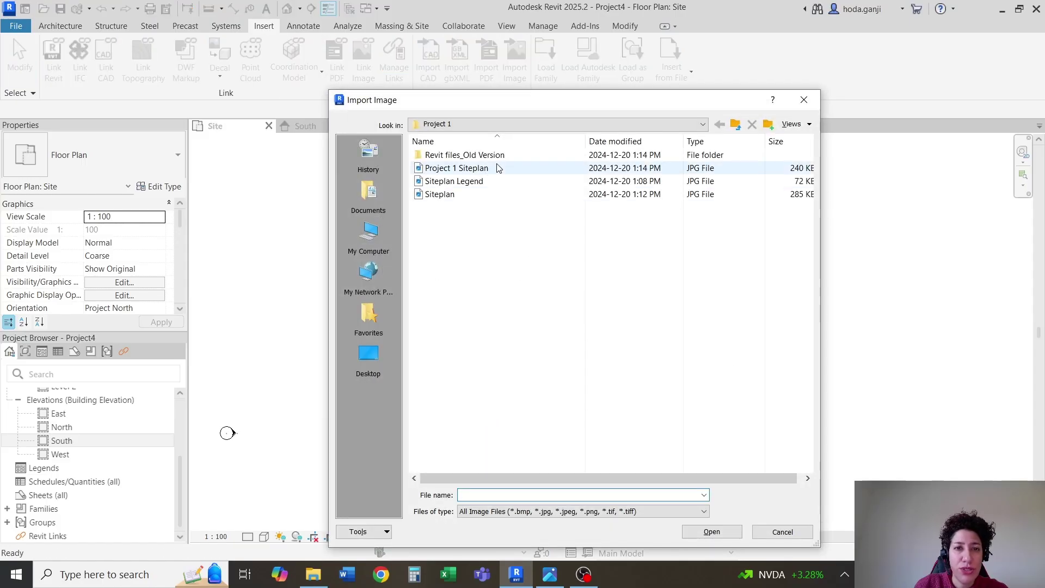
left_click(709, 528)
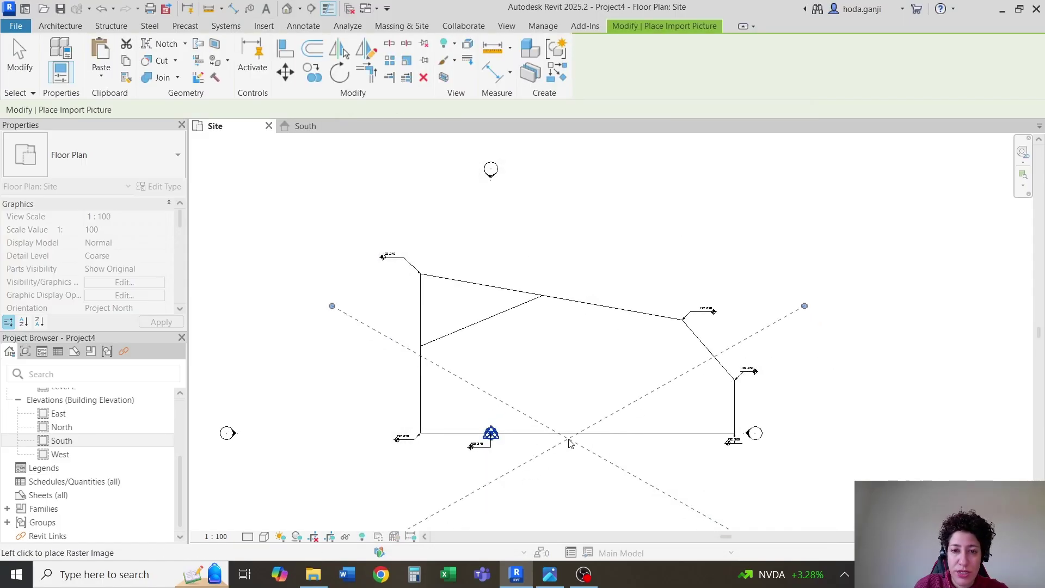
left_click(546, 388)
scroll(464, 368, "up", 2)
scroll(325, 502, "down", 3)
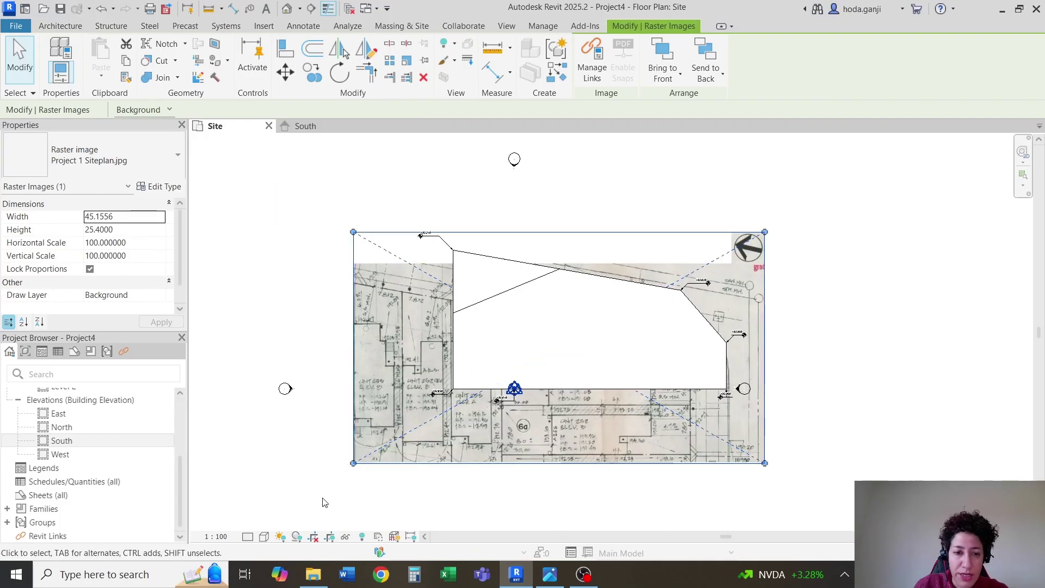
Set the Site view's visual style to Wireframe and shift the site plan image up and to the right over the toposolid.
left_click(265, 537)
left_click(303, 453)
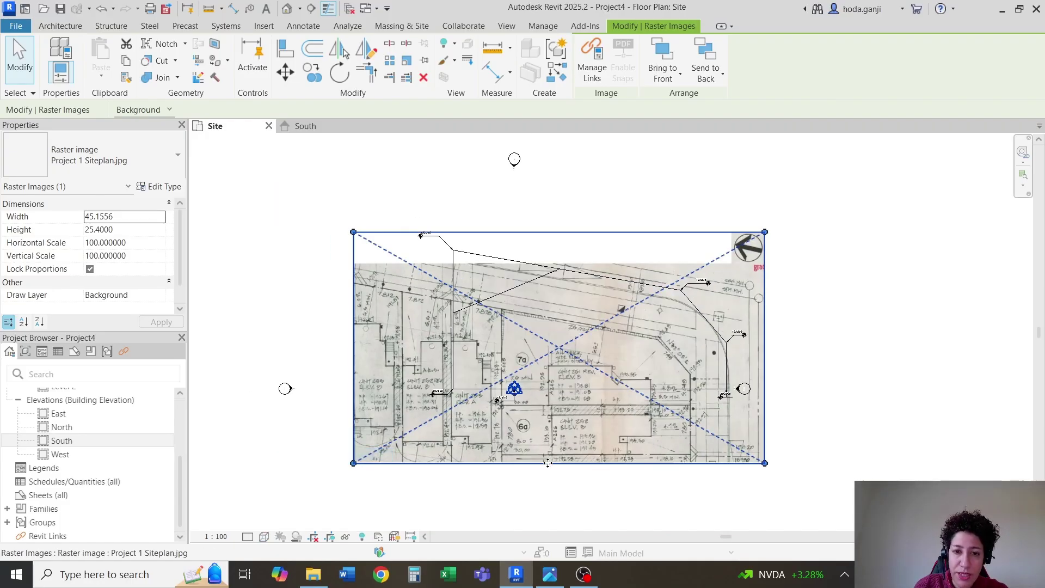
scroll(460, 397, "up", 4)
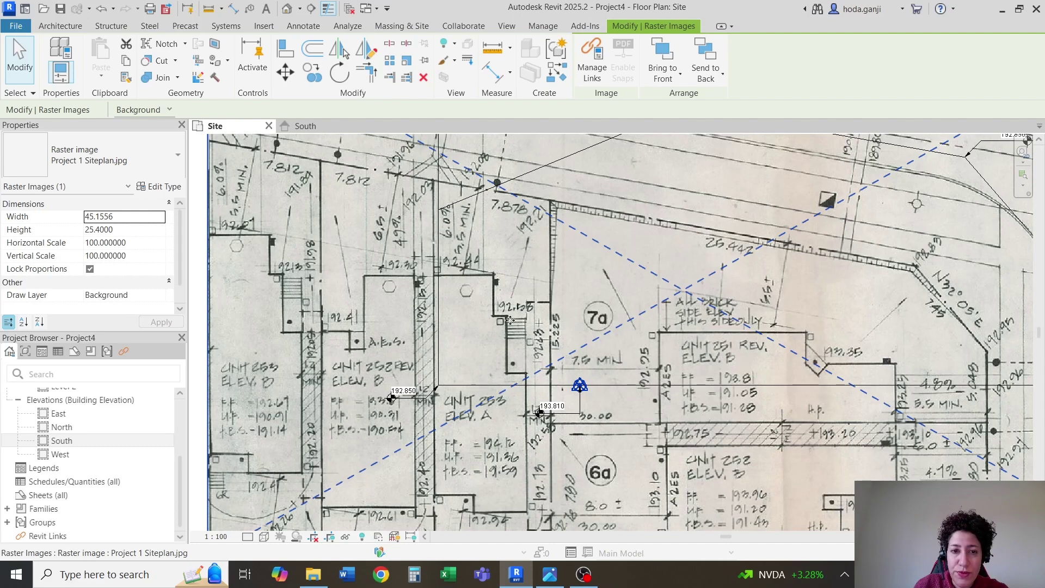
left_click_drag(510, 321, 729, 202)
scroll(727, 262, "down", 1)
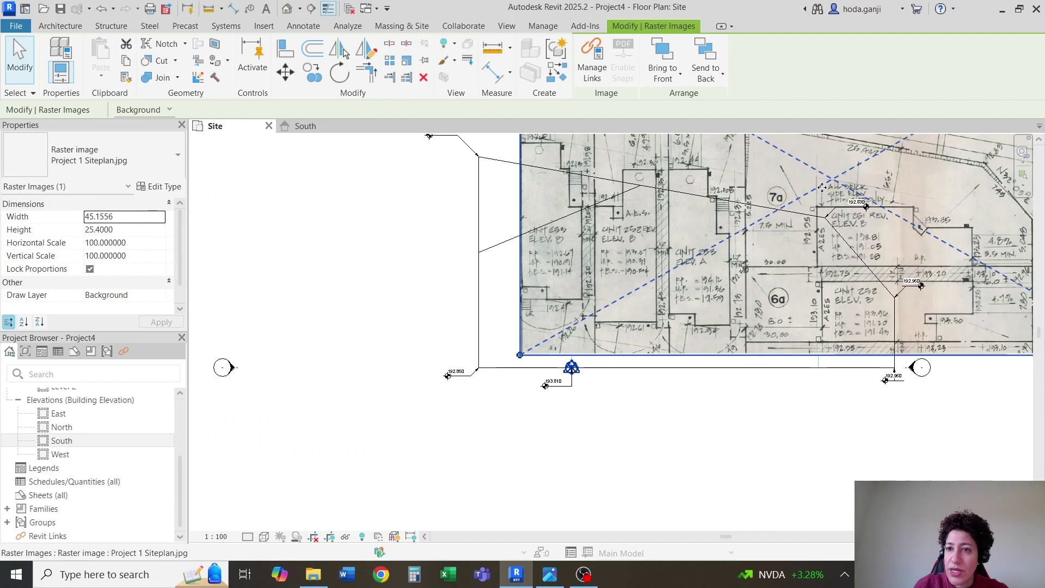
Move the site plan image so lot 7a's lower-left corner on the 30.00 boundary lands on the toposolid's lower-left corner.
scroll(740, 299, "up", 5)
scroll(581, 362, "up", 2)
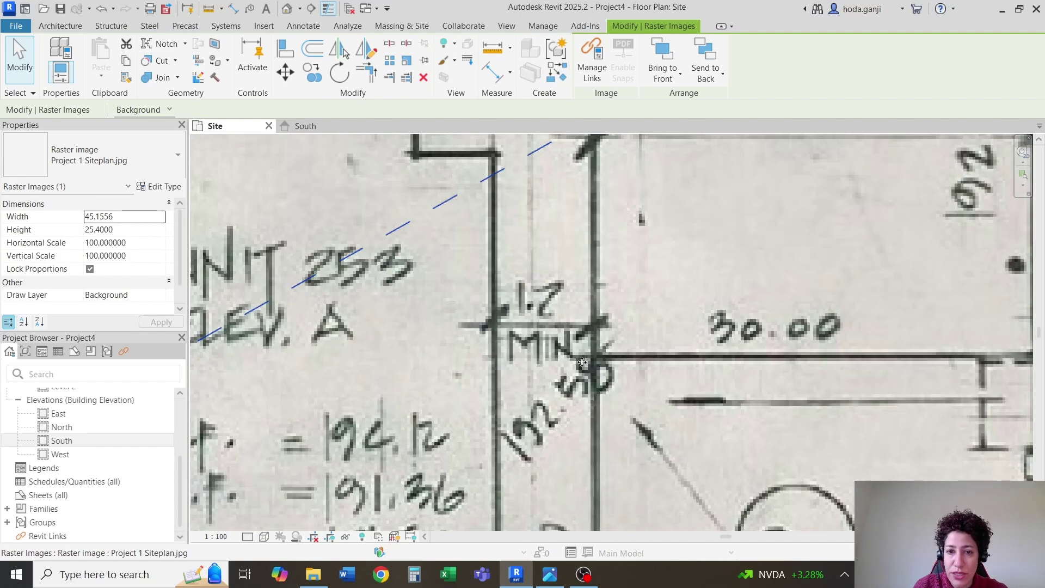
left_click(293, 68)
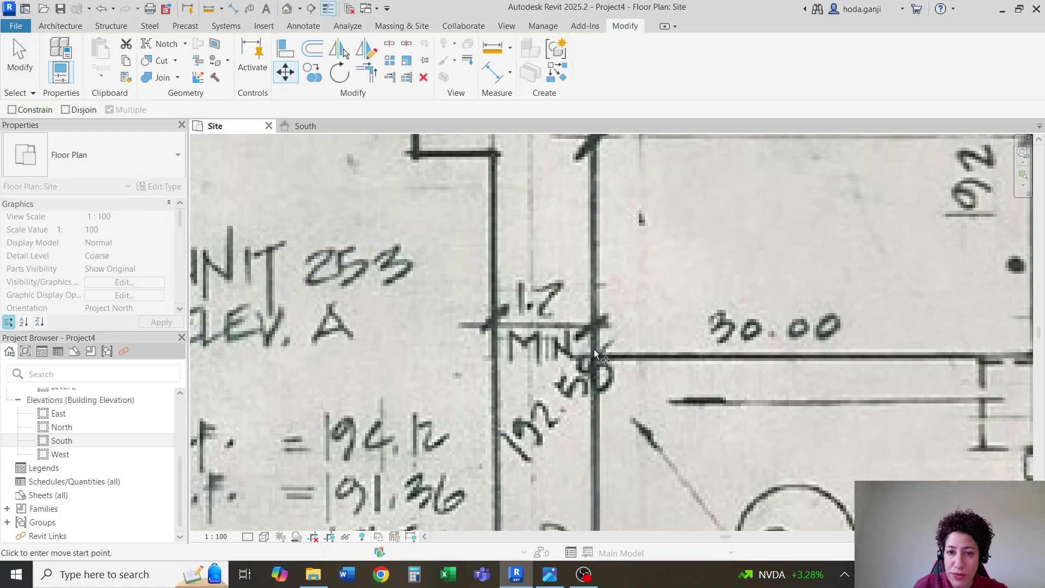
scroll(593, 352, "down", 3)
scroll(577, 366, "up", 5)
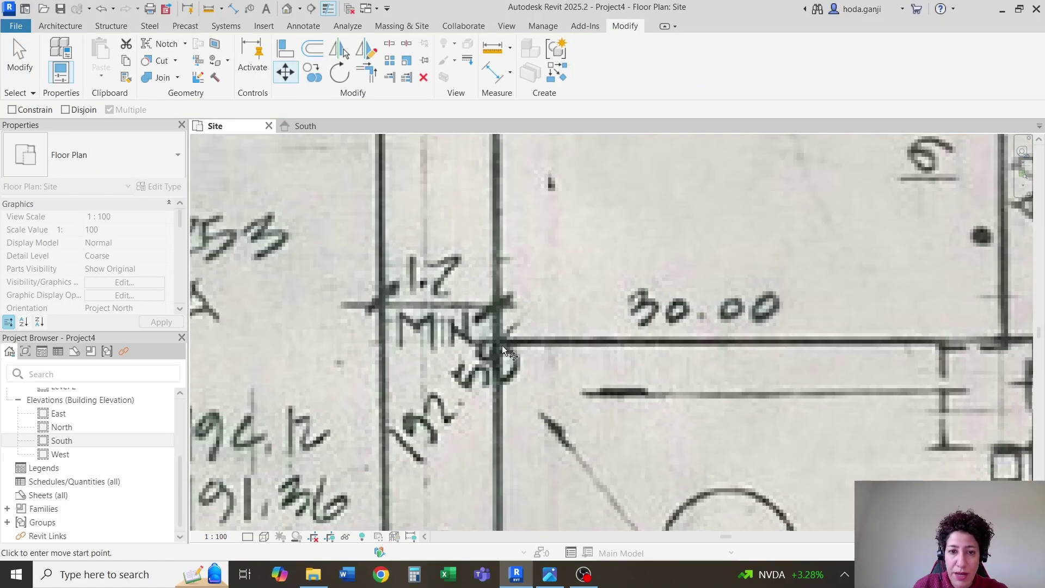
left_click(501, 345)
scroll(493, 308, "down", 8)
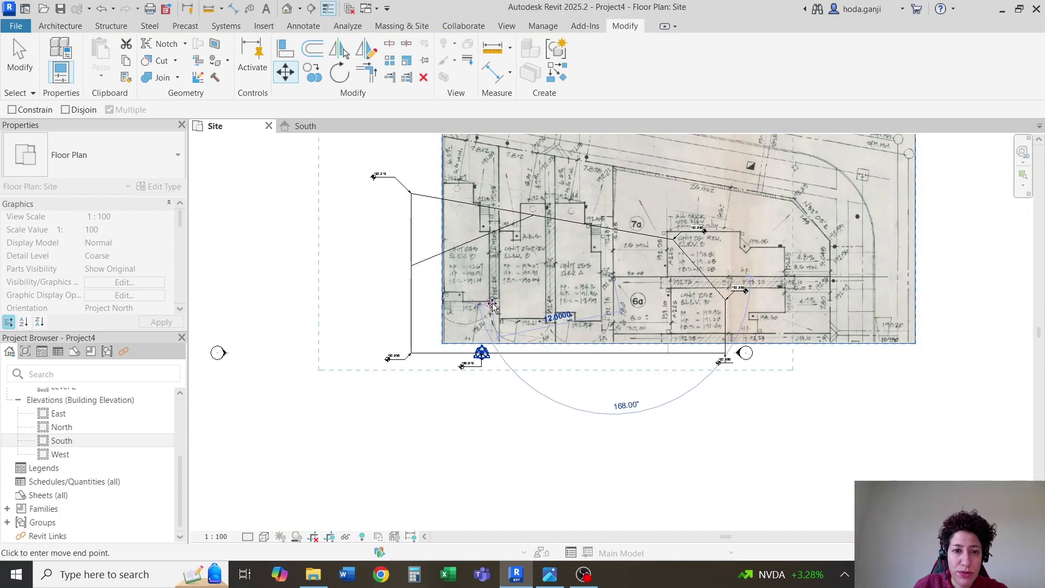
scroll(436, 327, "up", 8)
left_click(338, 425)
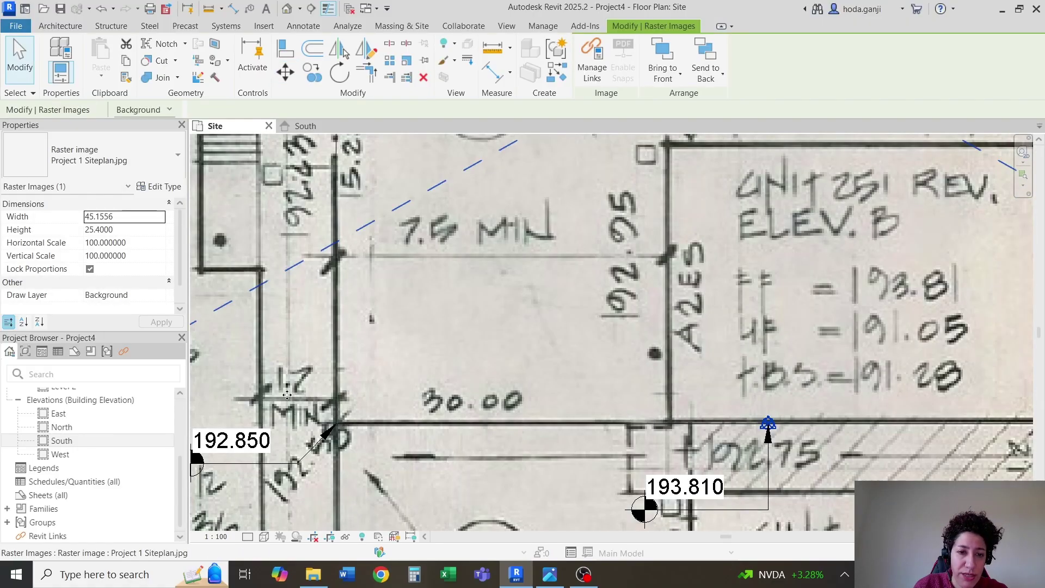
Scale the image graphically from lot 7a's lower-left corner, matching its 30.00 boundary to the property line's lower-right endpoint, and deselect it.
scroll(287, 393, "down", 6)
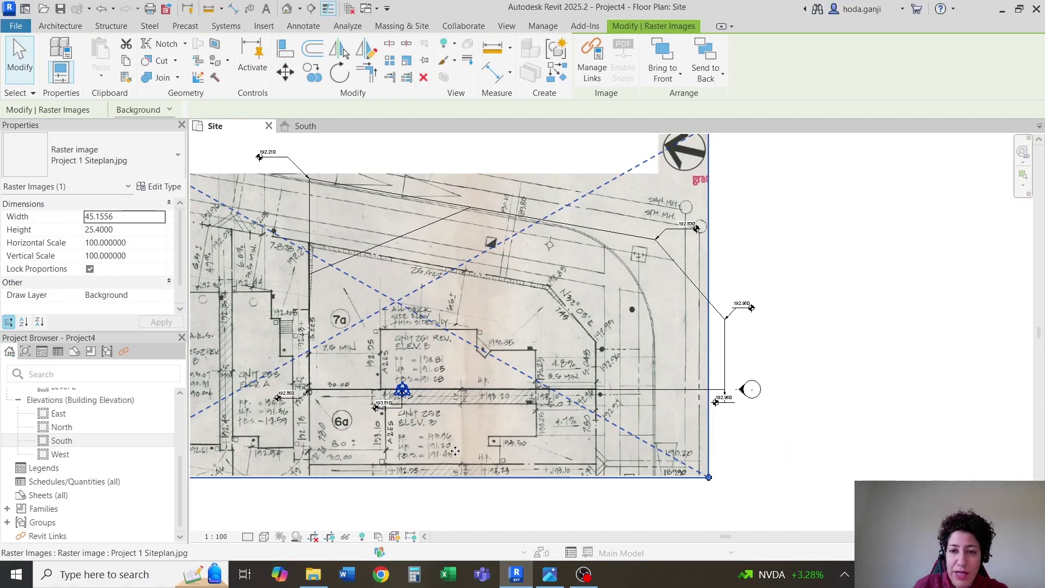
scroll(455, 451, "up", 1)
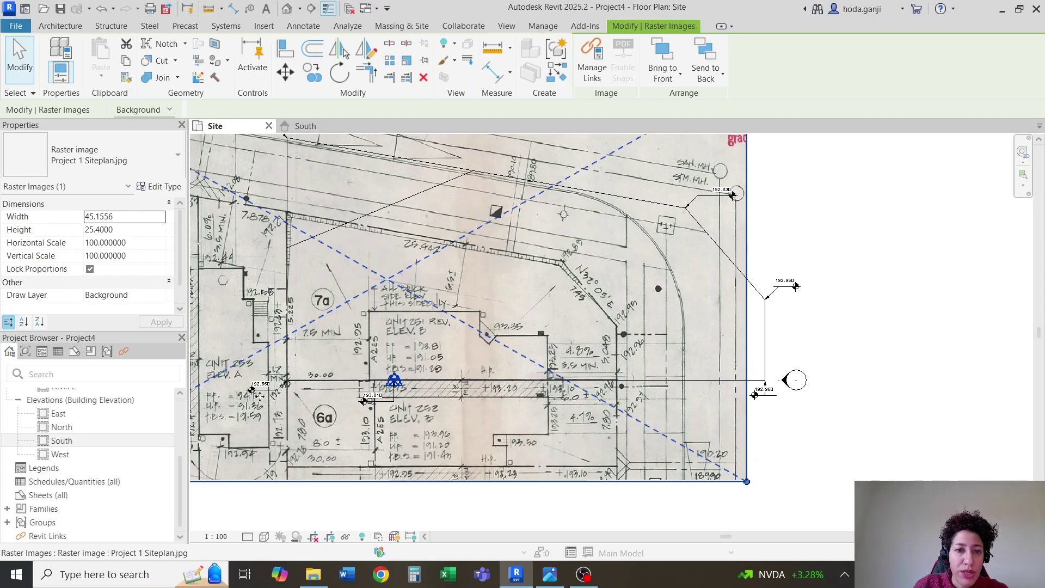
scroll(259, 396, "up", 1)
left_click(406, 60)
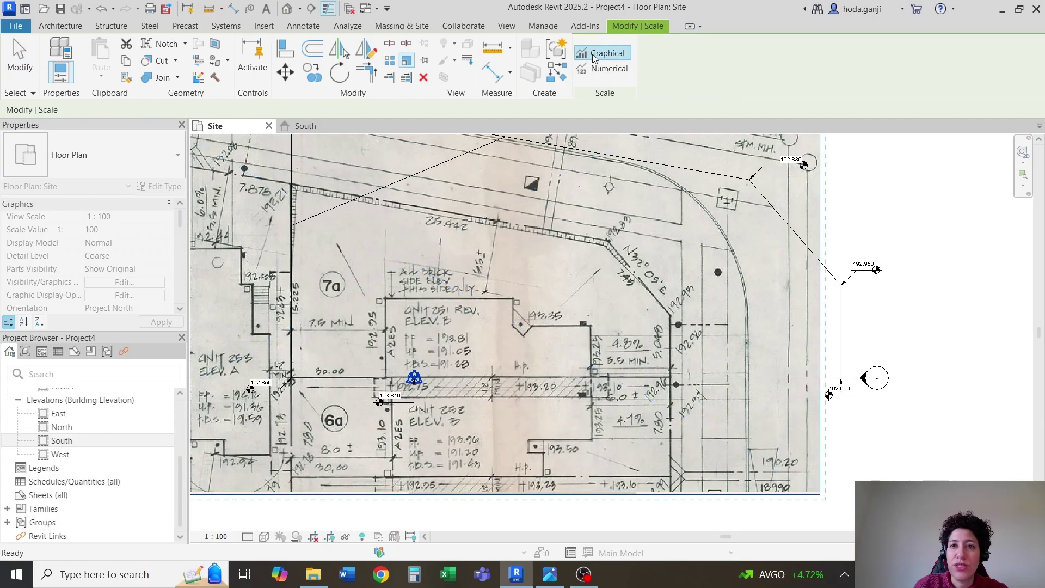
scroll(283, 375, "up", 1)
left_click(288, 376)
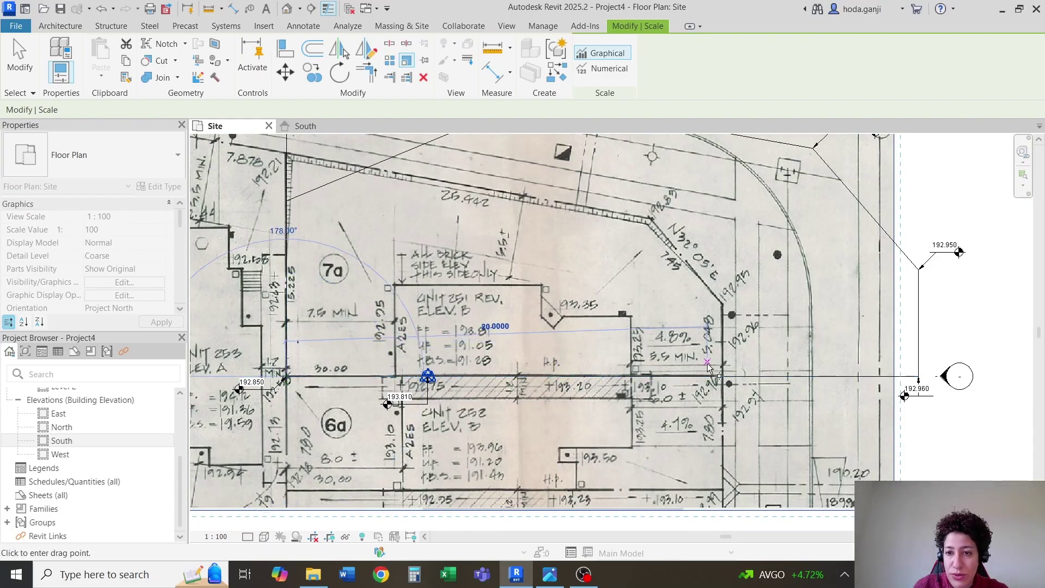
scroll(712, 372, "up", 2)
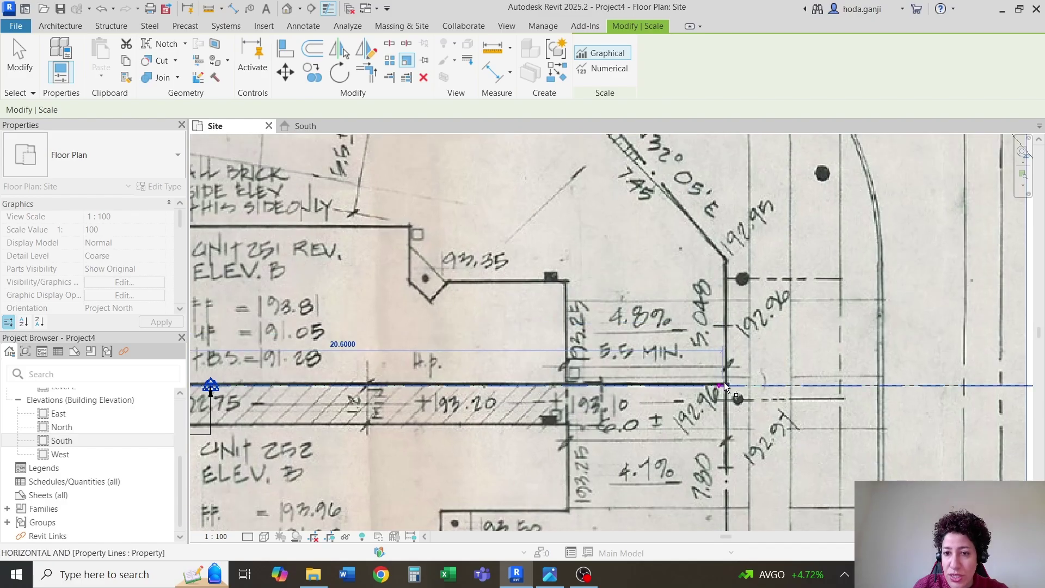
scroll(729, 387, "up", 1)
scroll(726, 385, "up", 2)
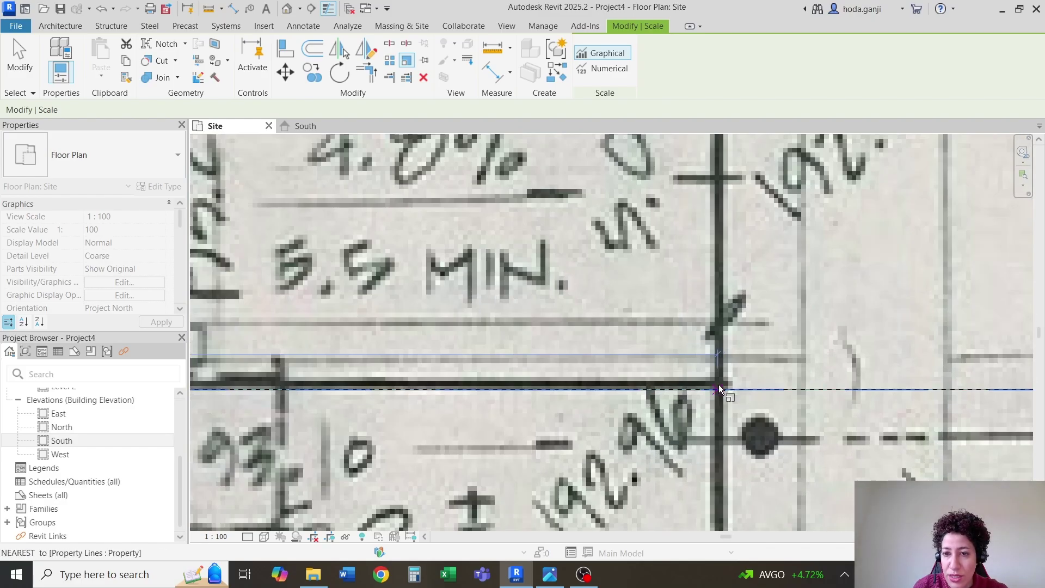
scroll(717, 384, "down", 2)
scroll(714, 384, "down", 3)
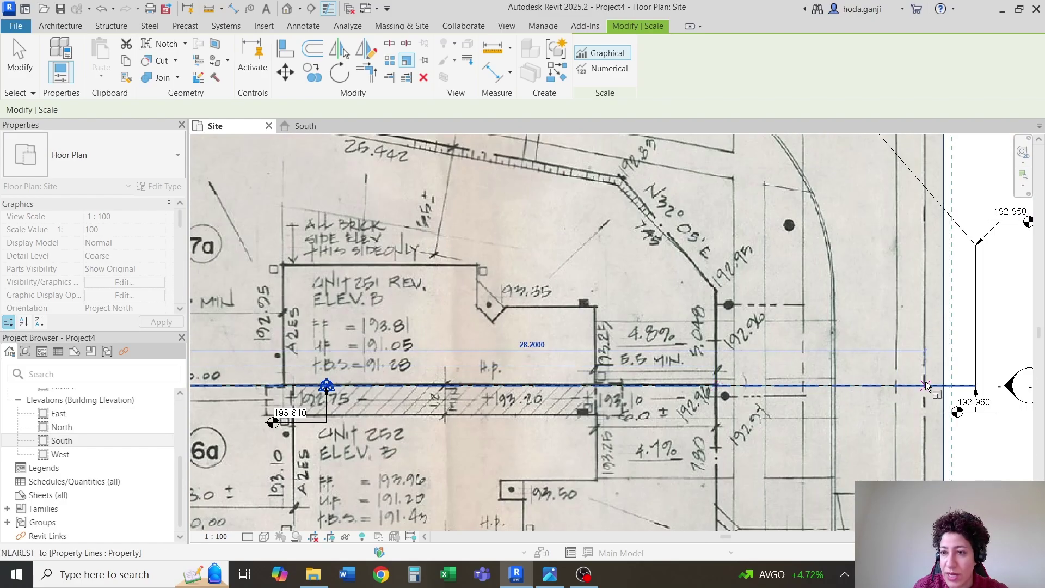
scroll(892, 384, "down", 2)
scroll(892, 384, "up", 4)
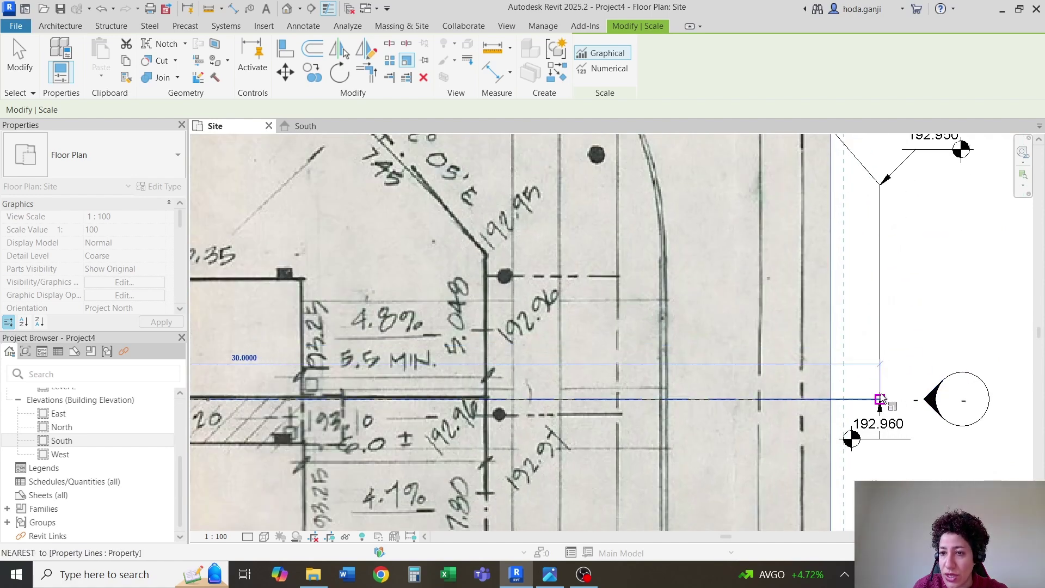
left_click(881, 395)
scroll(880, 396, "down", 5)
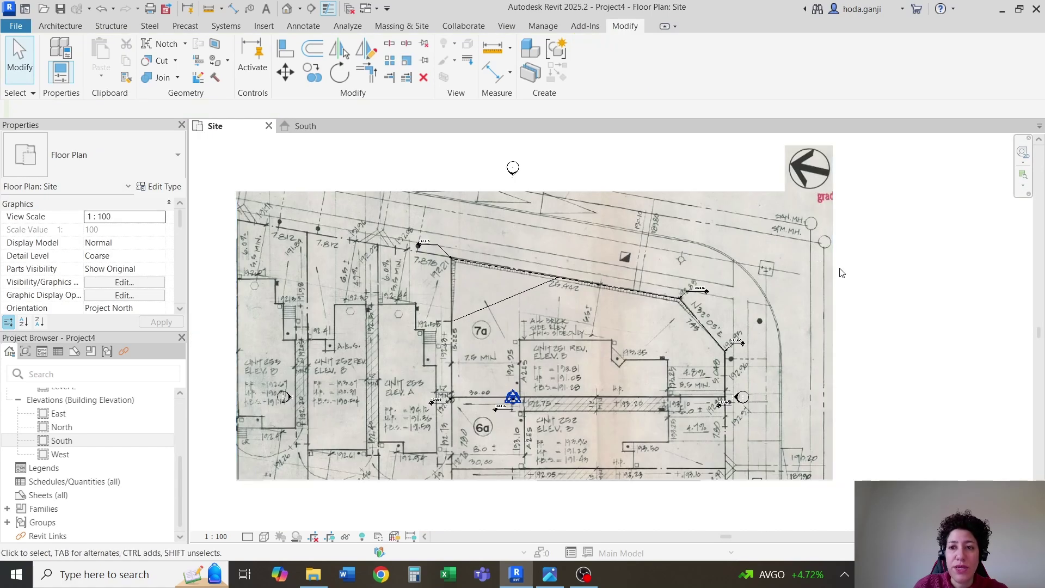
scroll(555, 409, "up", 3)
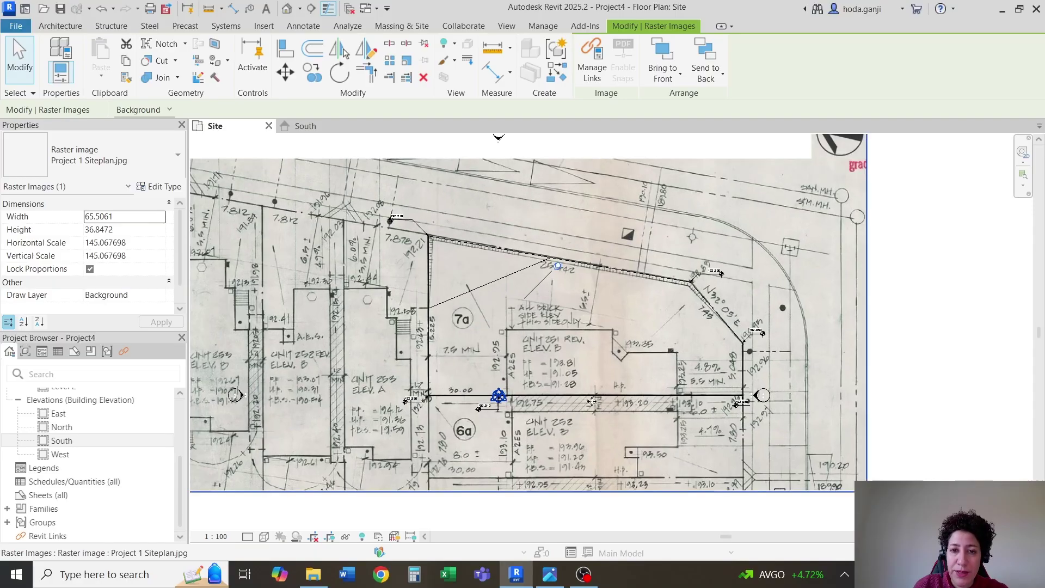
scroll(555, 408, "down", 2)
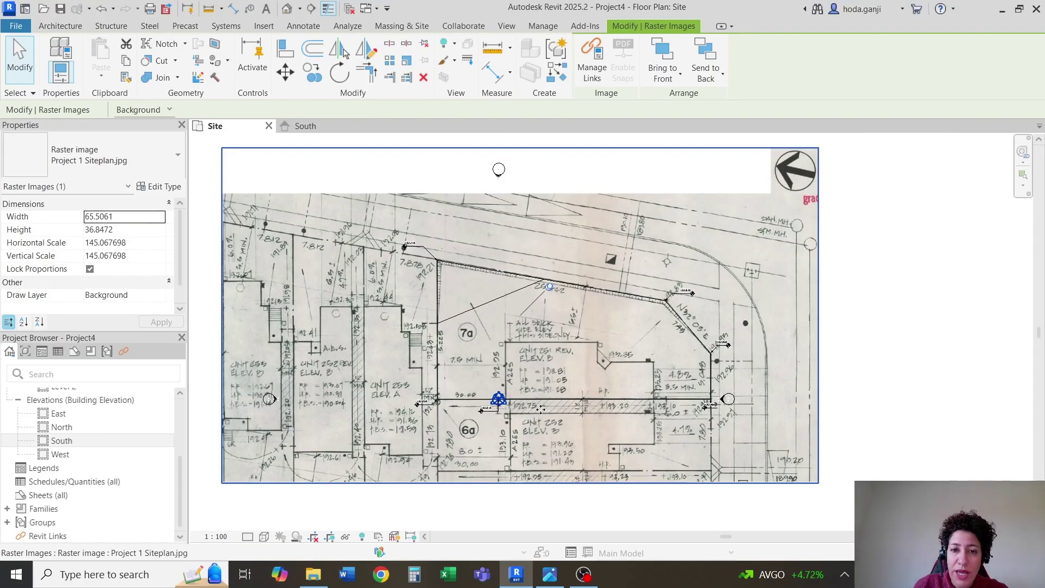
scroll(540, 408, "up", 1)
key("Escape")
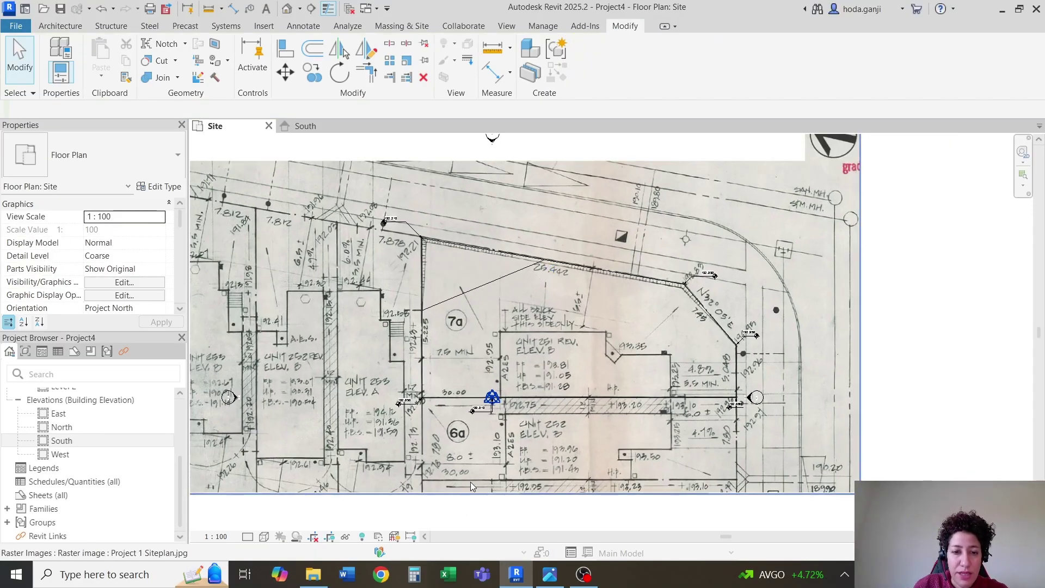
Send the site plan image backward in the Site view's draw order and deselect it.
left_click(370, 488)
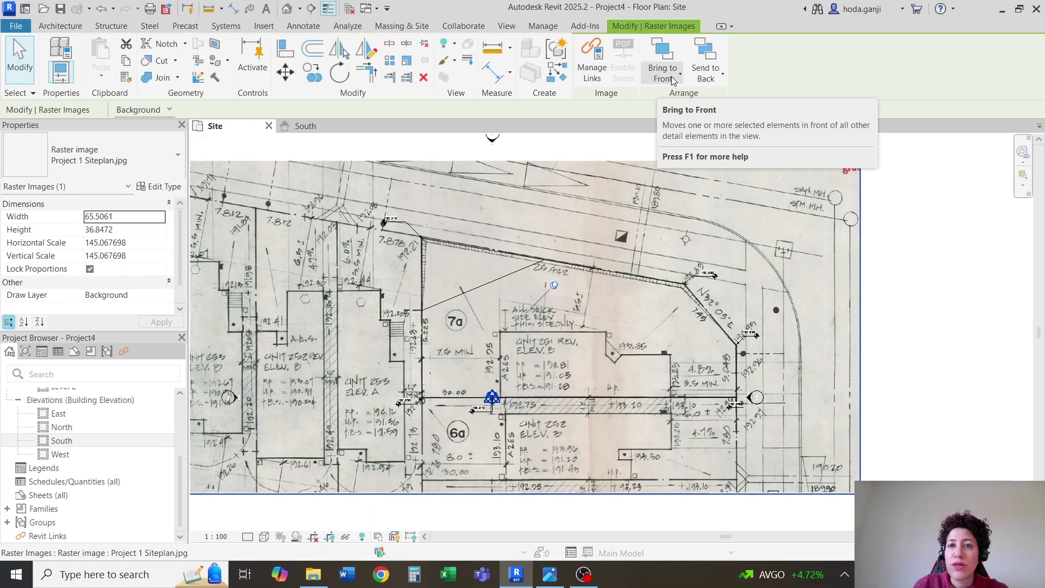
left_click(717, 77)
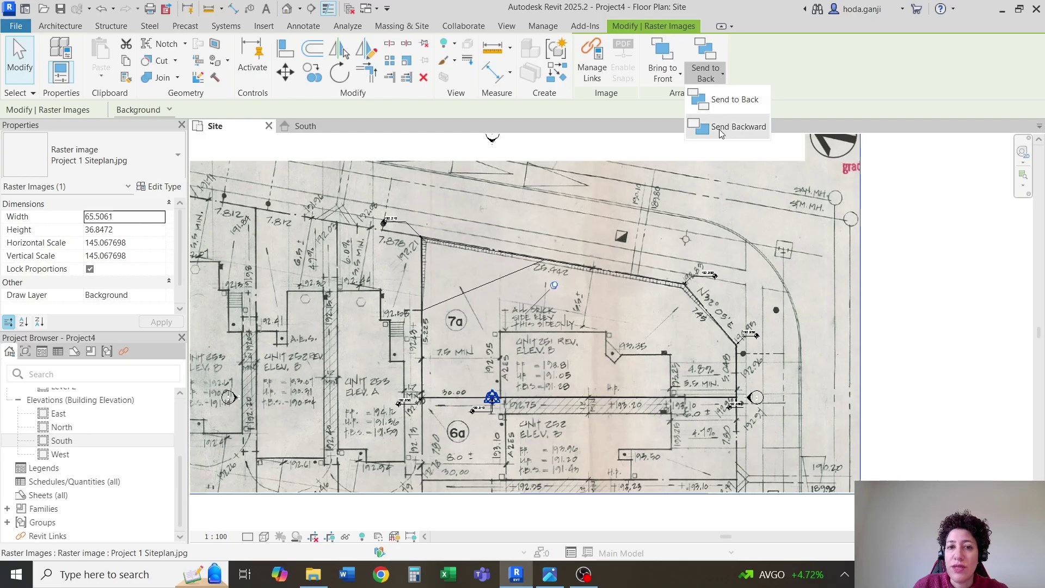
left_click(738, 127)
left_click(880, 291)
scroll(561, 309, "up", 1)
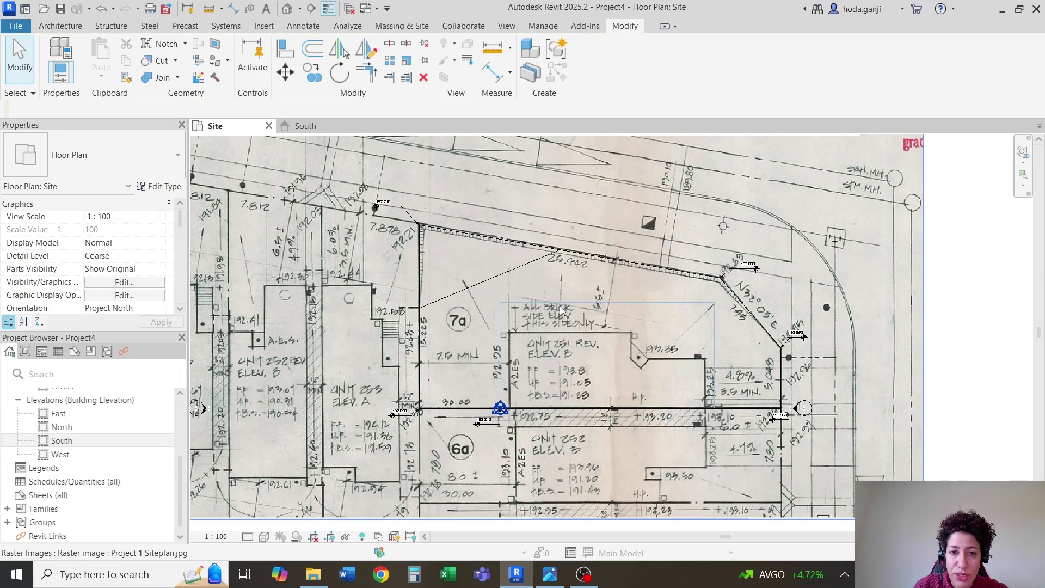
Select the overlapping elements around lot 7a and filter the selection to the Toposolid only.
scroll(461, 294, "down", 1)
left_click_drag(661, 517, 491, 308)
left_click(588, 57)
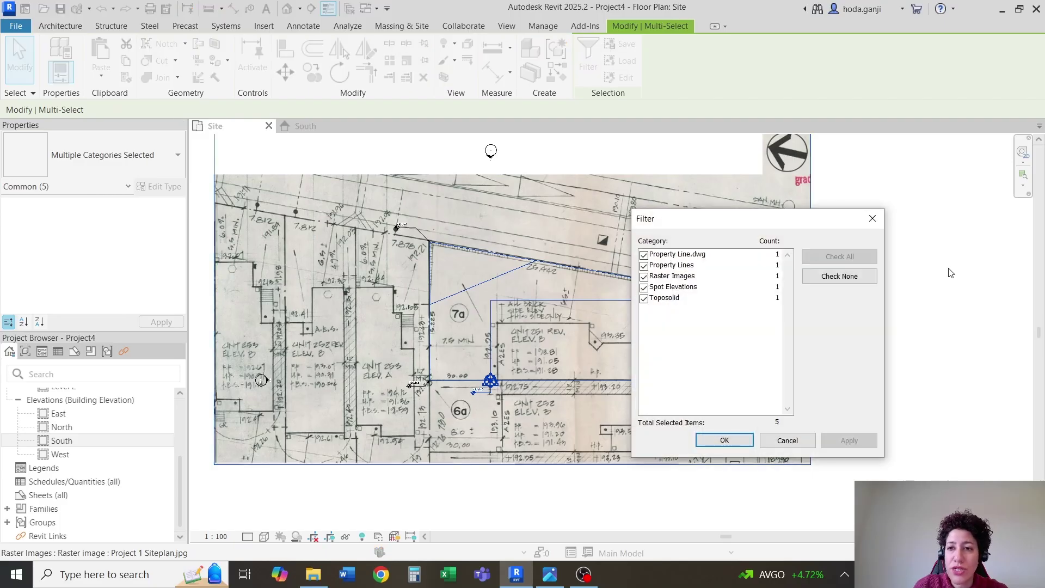
left_click(855, 277)
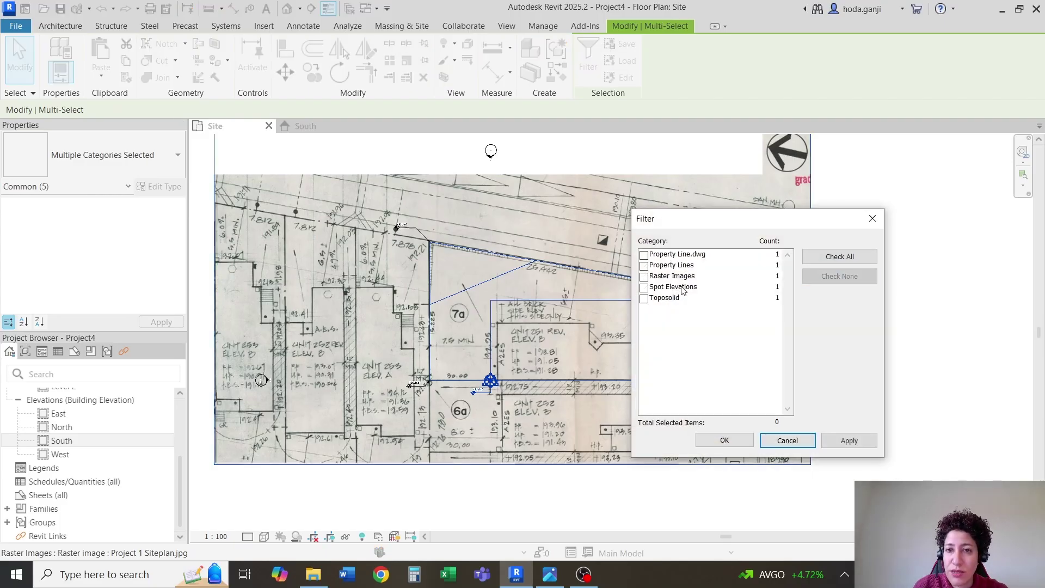
left_click(645, 298)
left_click(724, 440)
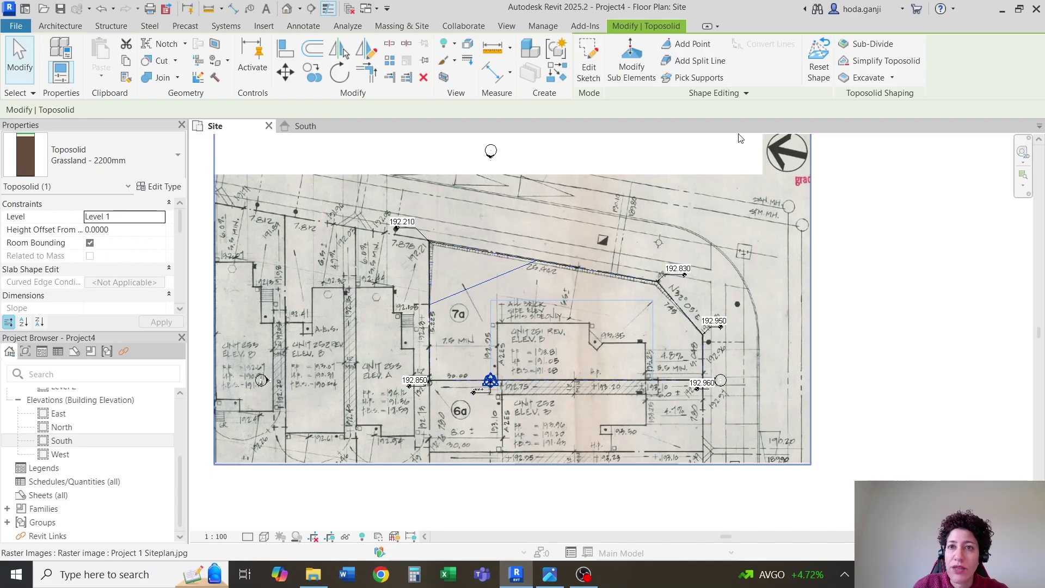
Add a toposolid point at elevation 192.2950 beside the 192.95 label on the left side of Unit 251.
left_click(688, 43)
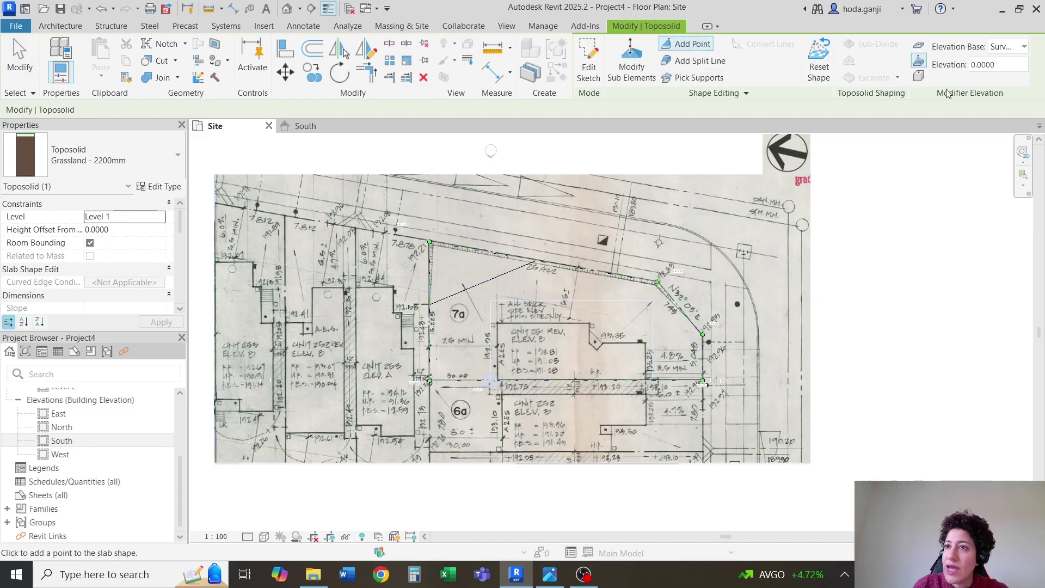
scroll(517, 337, "up", 3)
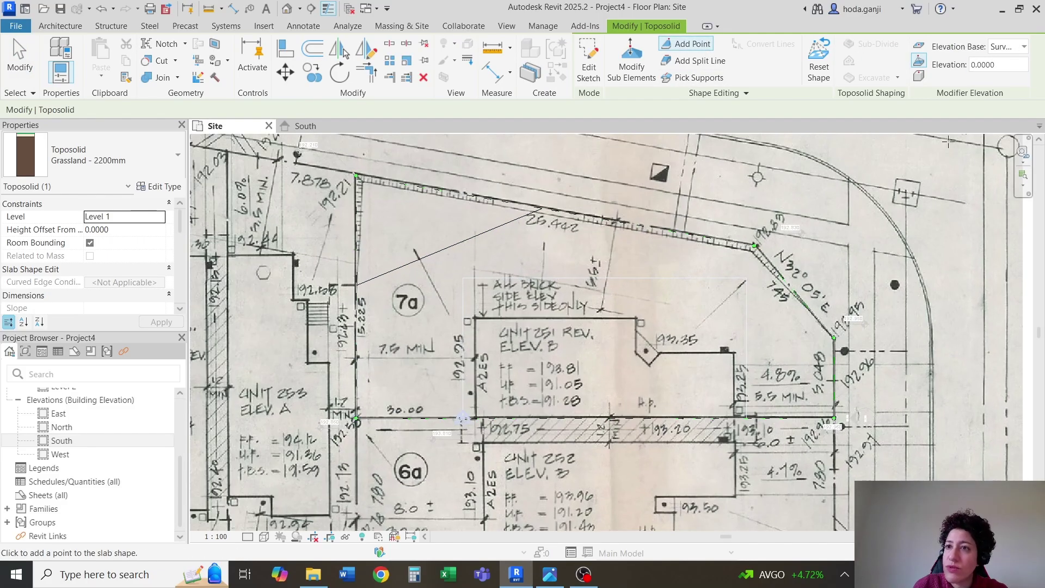
scroll(464, 390, "up", 1)
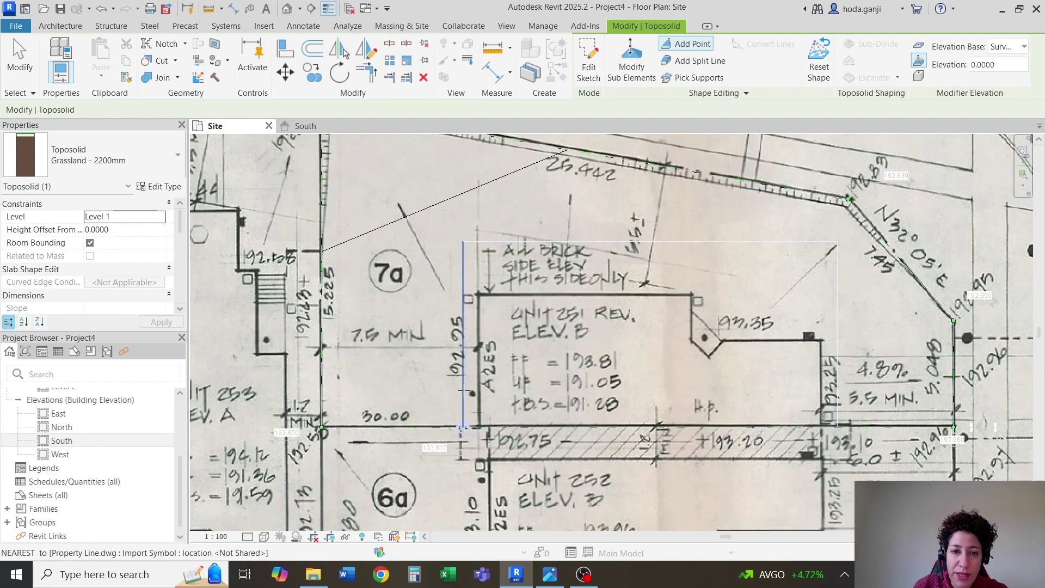
scroll(463, 389, "up", 3)
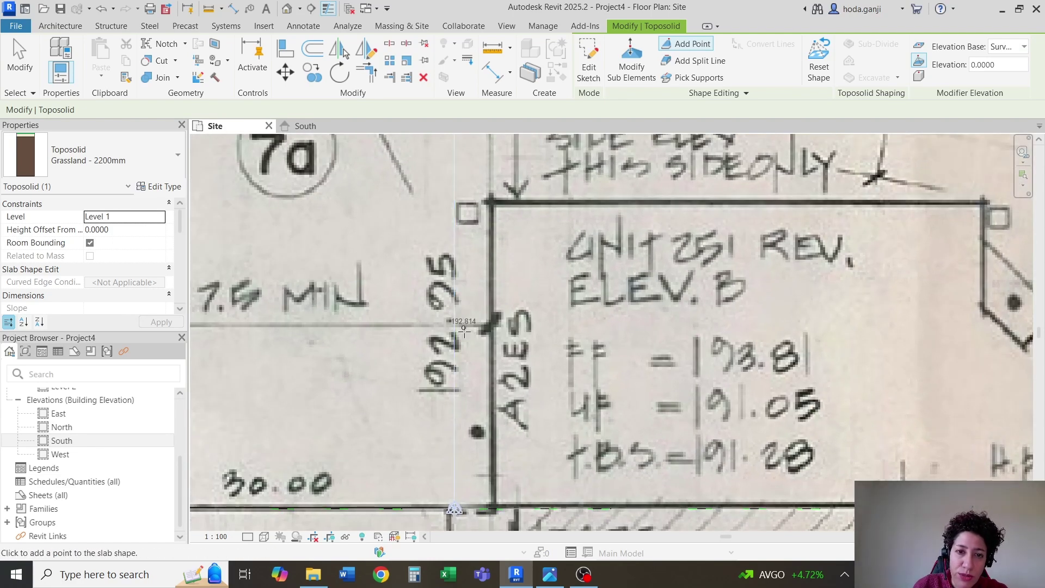
left_click(980, 64)
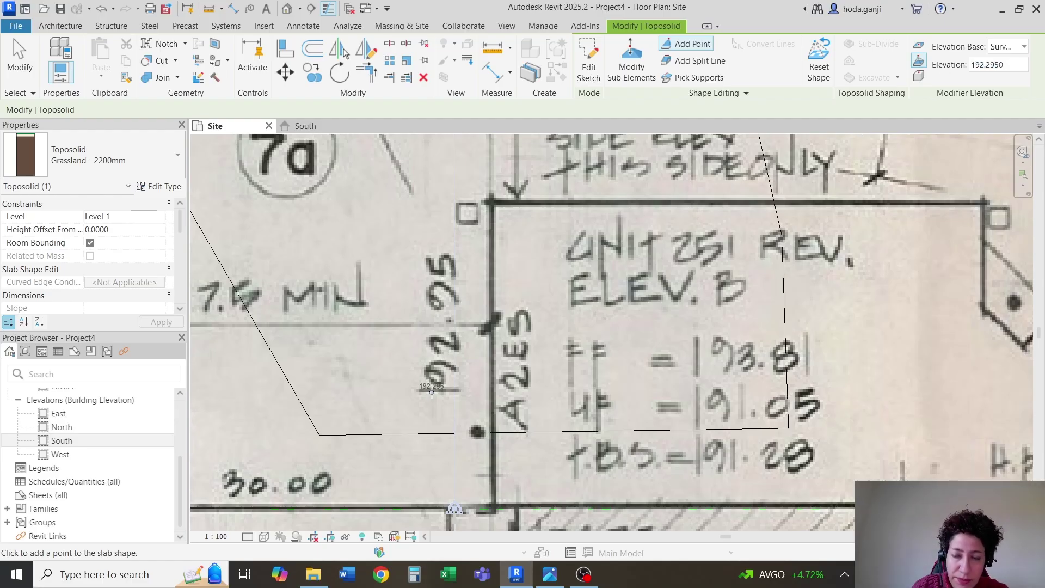
Add a toposolid point at elevation 193.35 beside the matching label at Unit 251's angled corner.
scroll(436, 381, "down", 3)
scroll(670, 306, "up", 5)
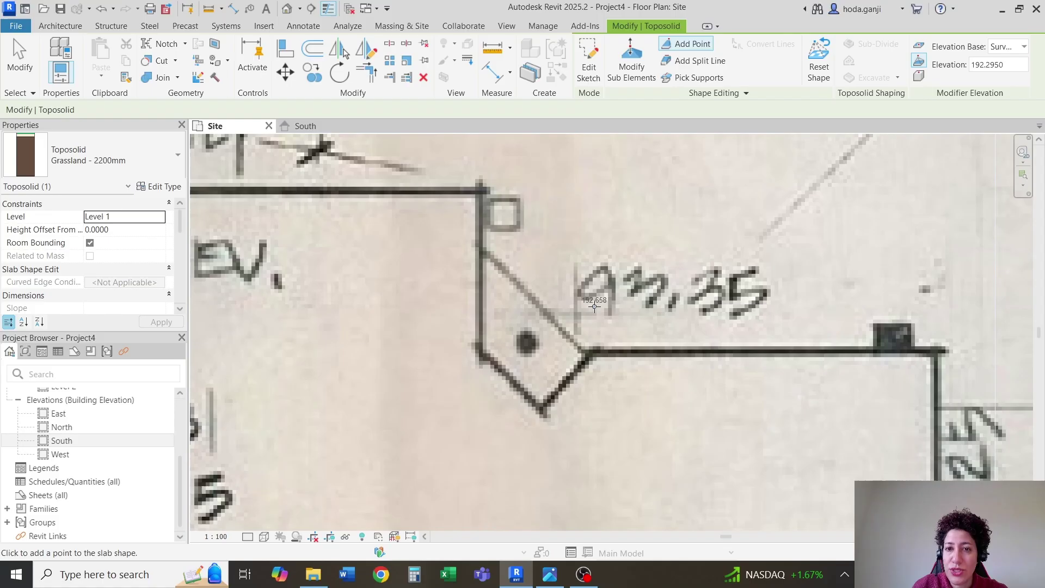
scroll(590, 326, "down", 1)
double_click(971, 67)
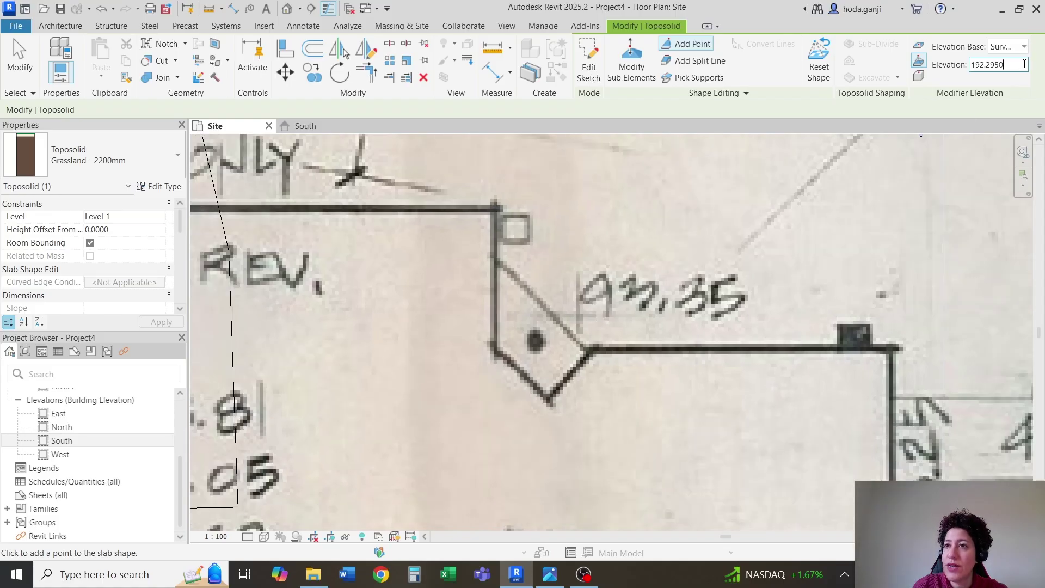
type("193")
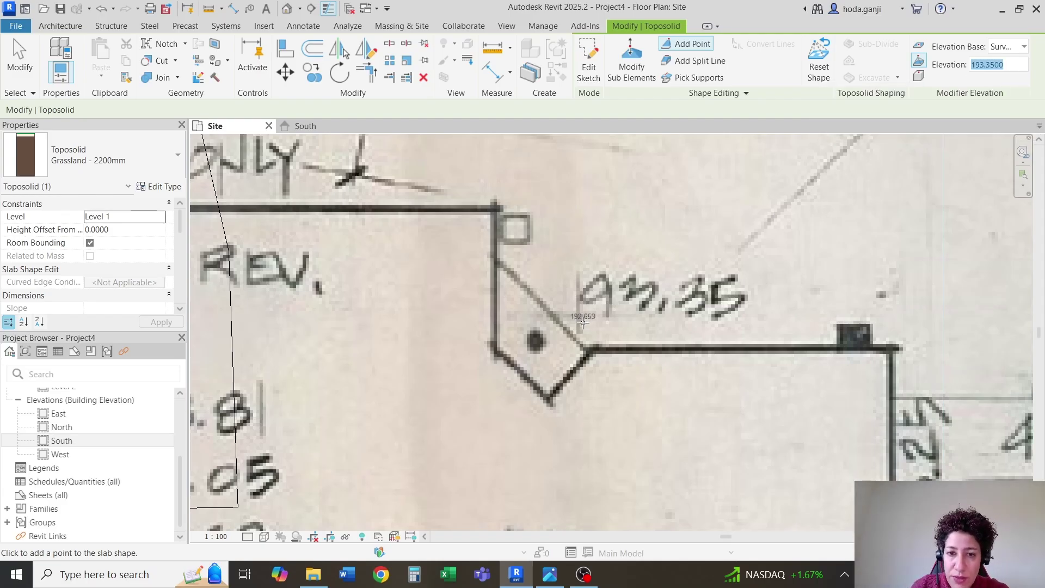
scroll(439, 287, "down", 3)
scroll(648, 386, "up", 5)
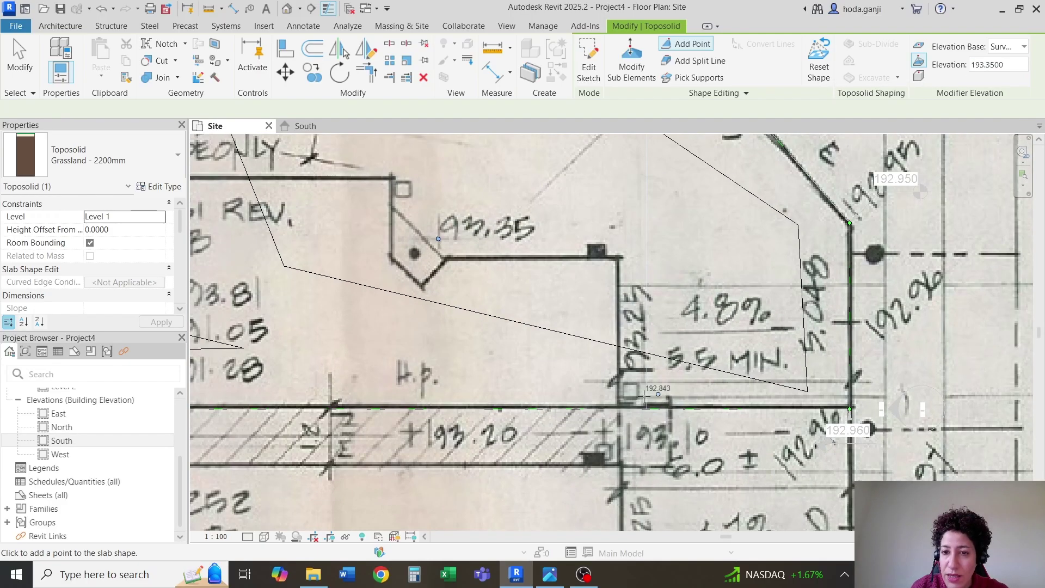
Add a toposolid point at elevation 193.25 beside the matching label at Unit 251's lower corner and finish adding points.
scroll(660, 352, "up", 2)
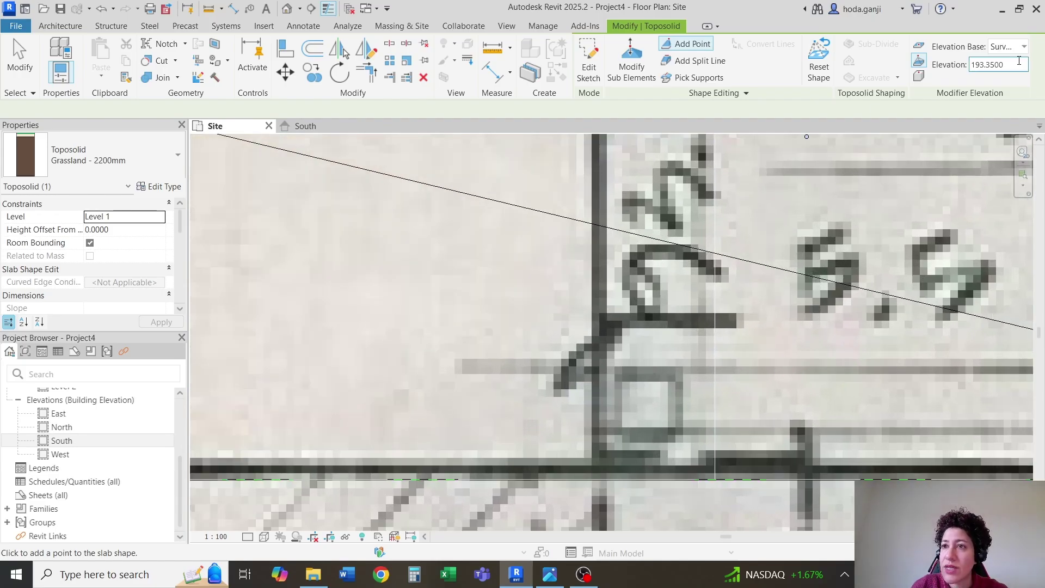
scroll(662, 287, "down", 4)
scroll(712, 235, "up", 3)
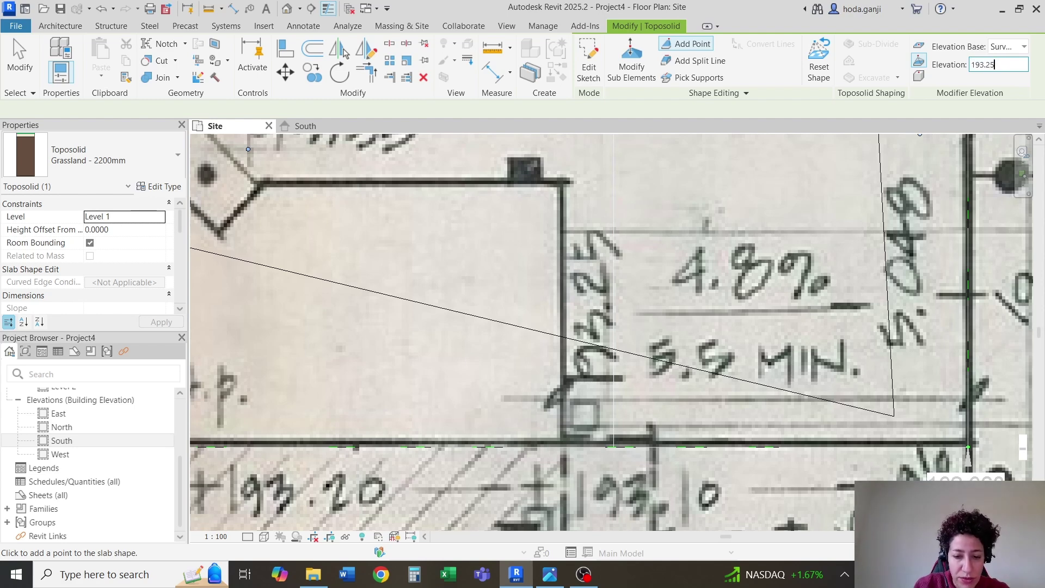
scroll(585, 411, "up", 2)
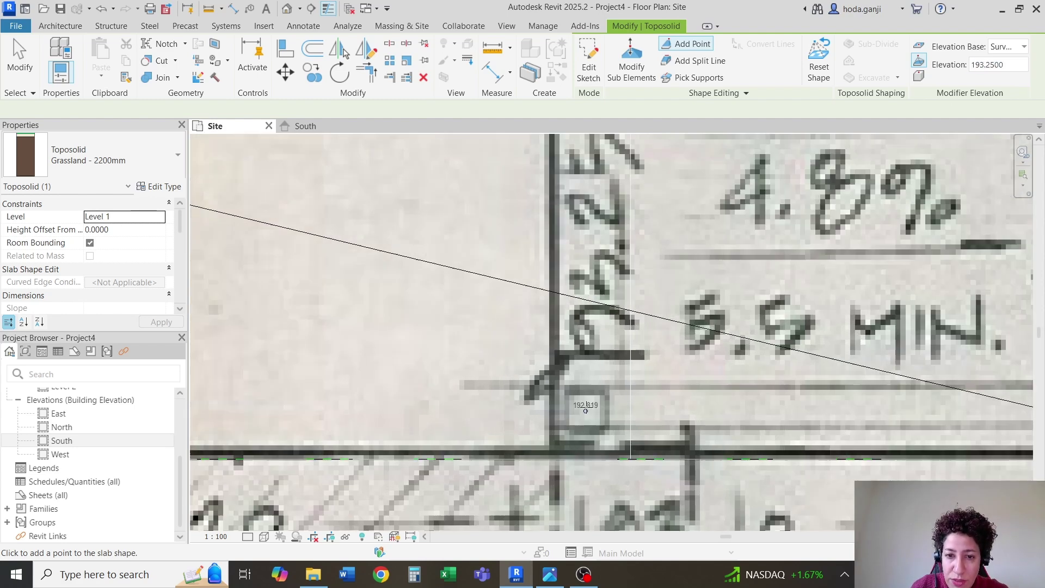
scroll(564, 390, "down", 6)
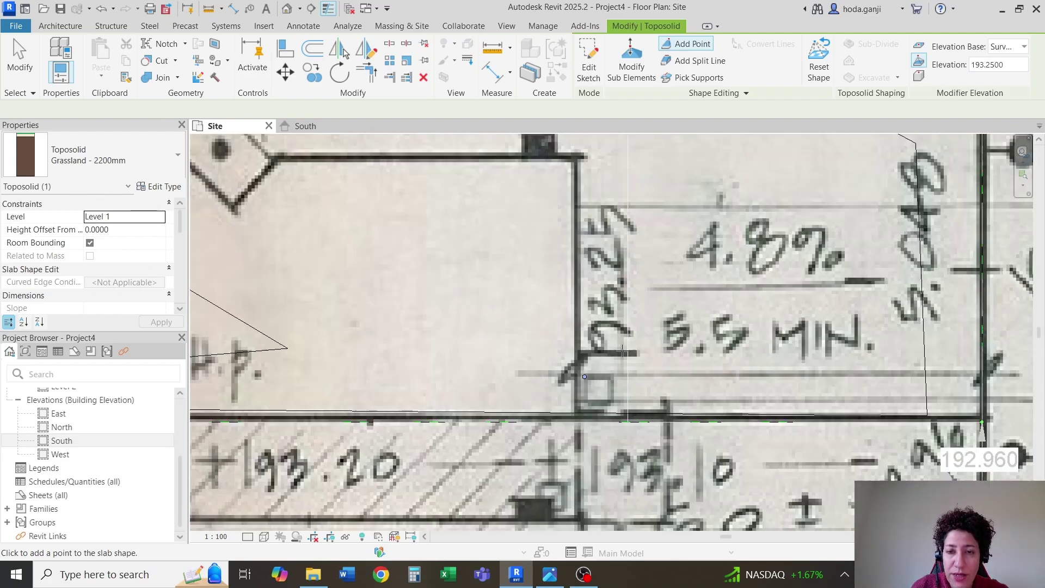
key("Escape")
key("Escape")
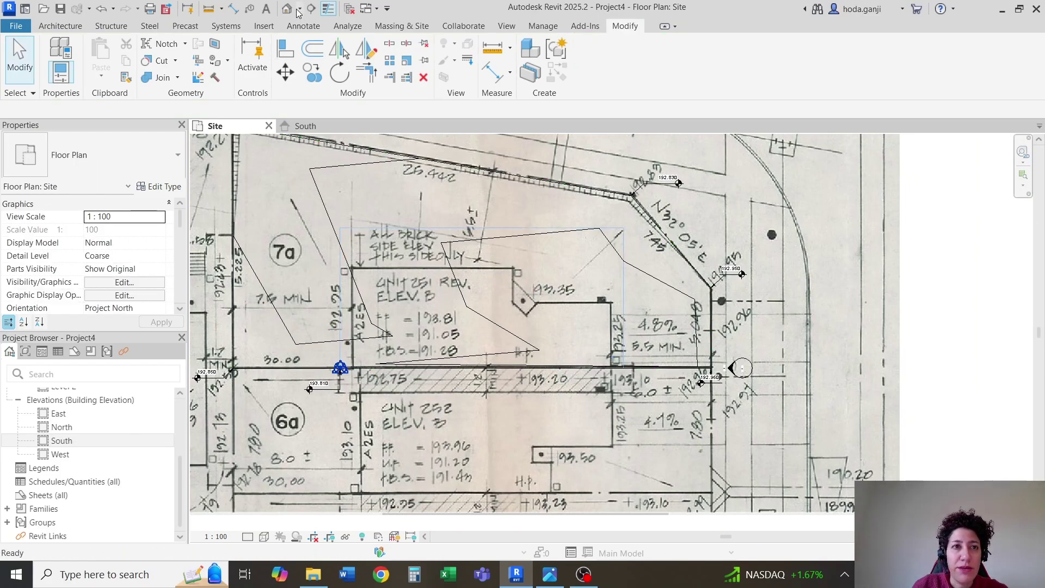
Examine the graded toposolid from the front in the default 3D view and return to the Site plan.
left_click(286, 9)
middle_click_drag(634, 434, 670, 247, "shift")
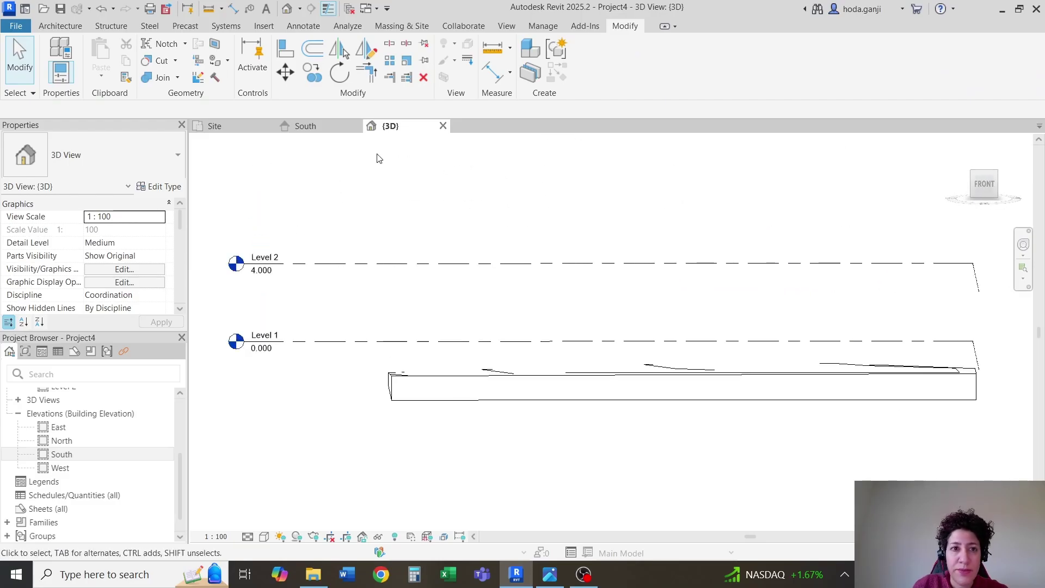
left_click(228, 128)
Hide the Project 1 Siteplan.jpg raster image element in the Site view.
scroll(505, 296, "down", 2)
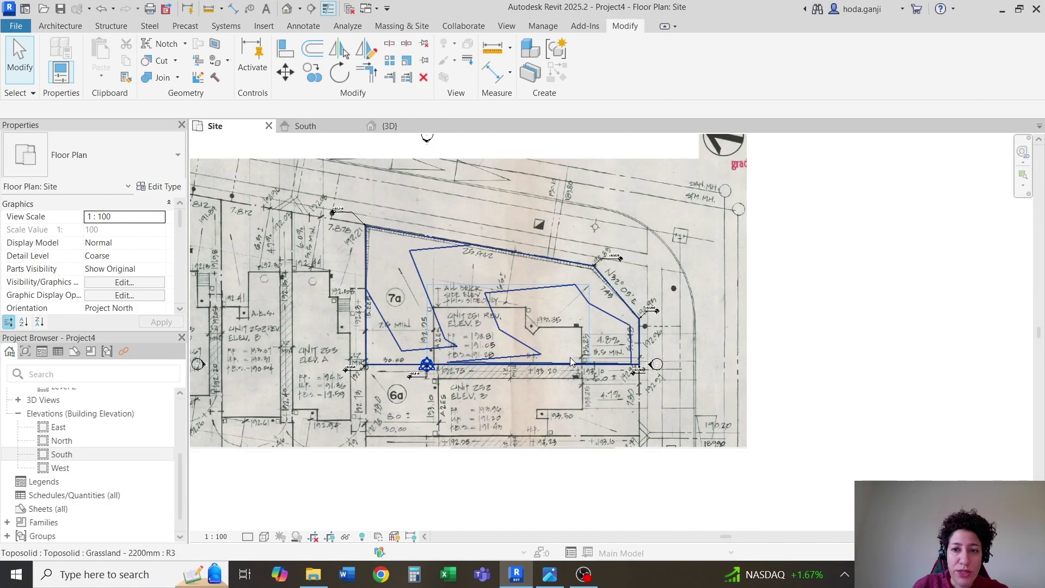
left_click(747, 336)
right_click(744, 333)
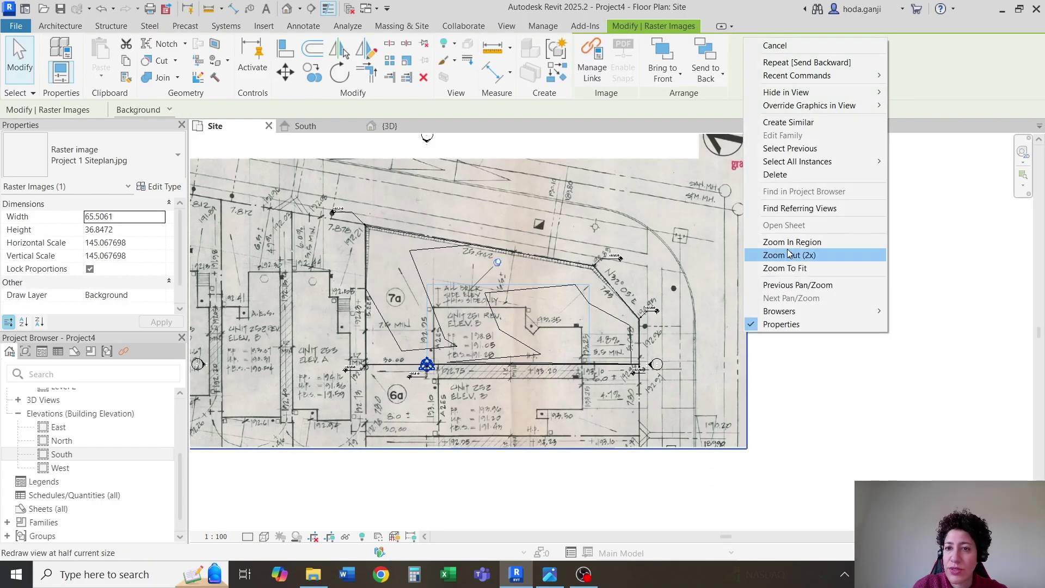
mouse_move(866, 92)
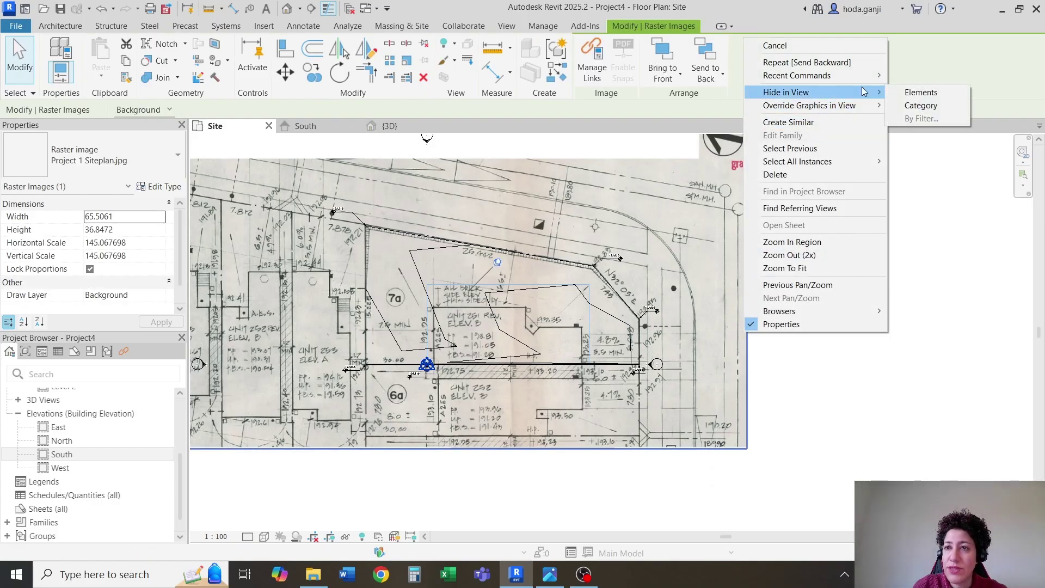
left_click(920, 91)
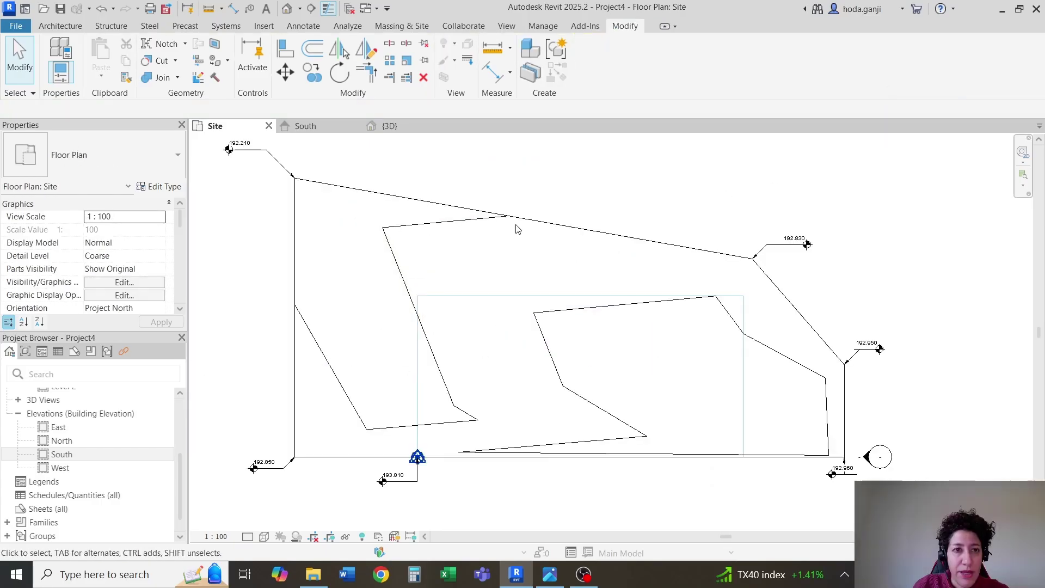
Orbit the 3D view to check the toposolid's sloped surface, and switch back to the Site plan.
left_click(412, 128)
middle_click_drag(572, 345, 617, 455, "shift")
left_click(235, 129)
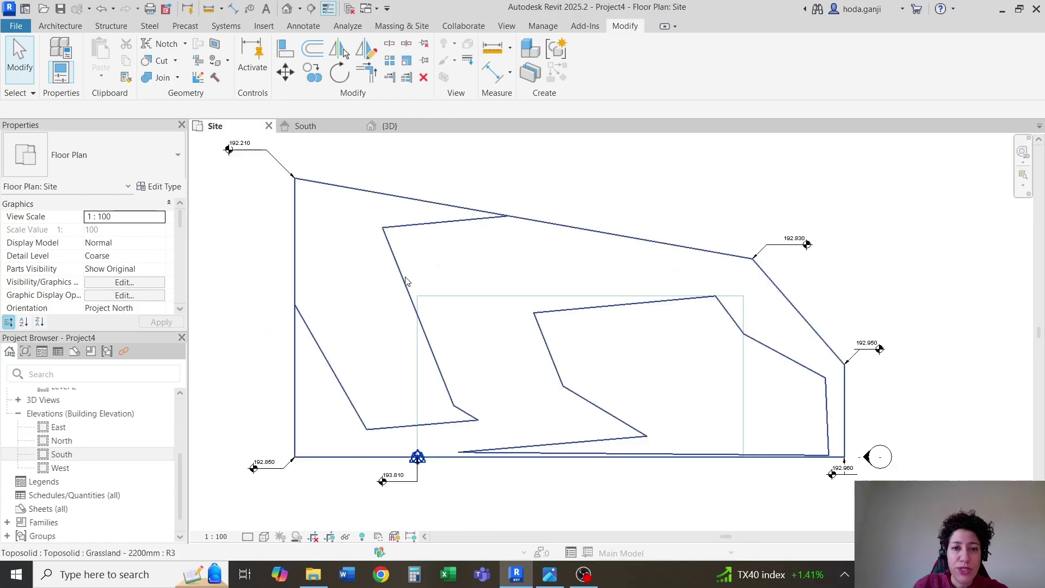
Start an in-place mass named Duplex Building.
left_click(408, 27)
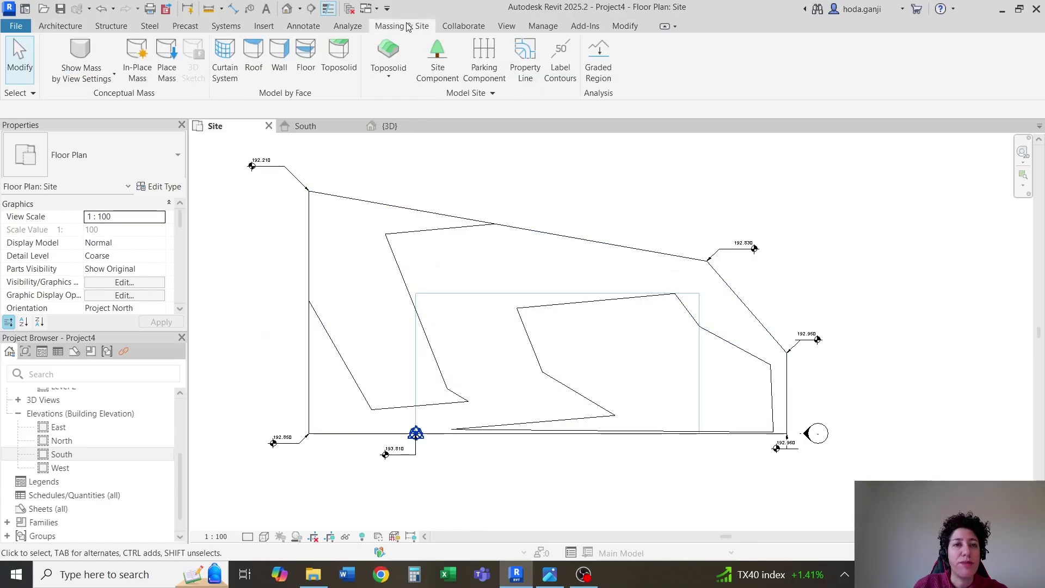
left_click(137, 60)
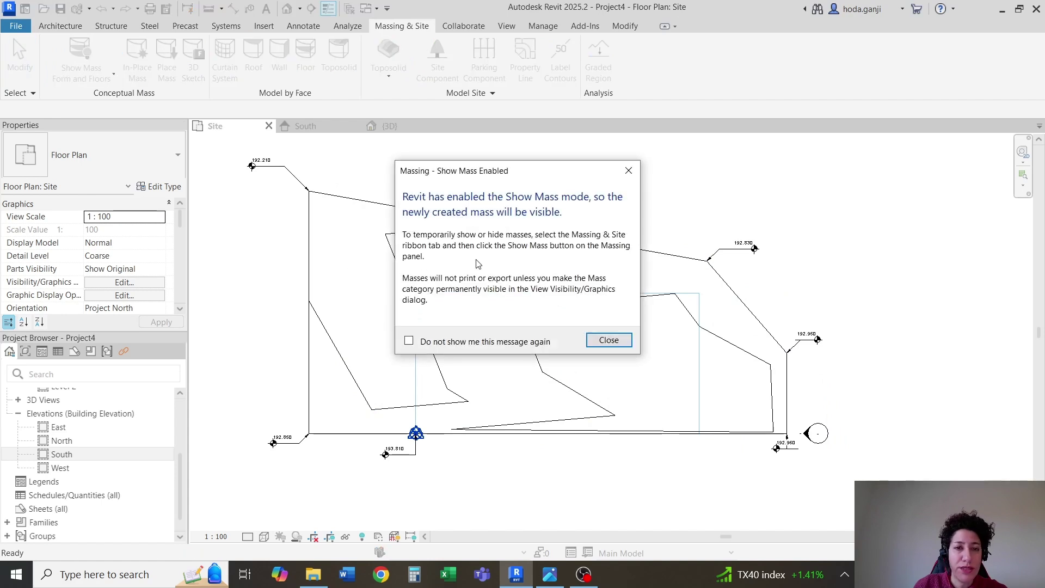
left_click(608, 340)
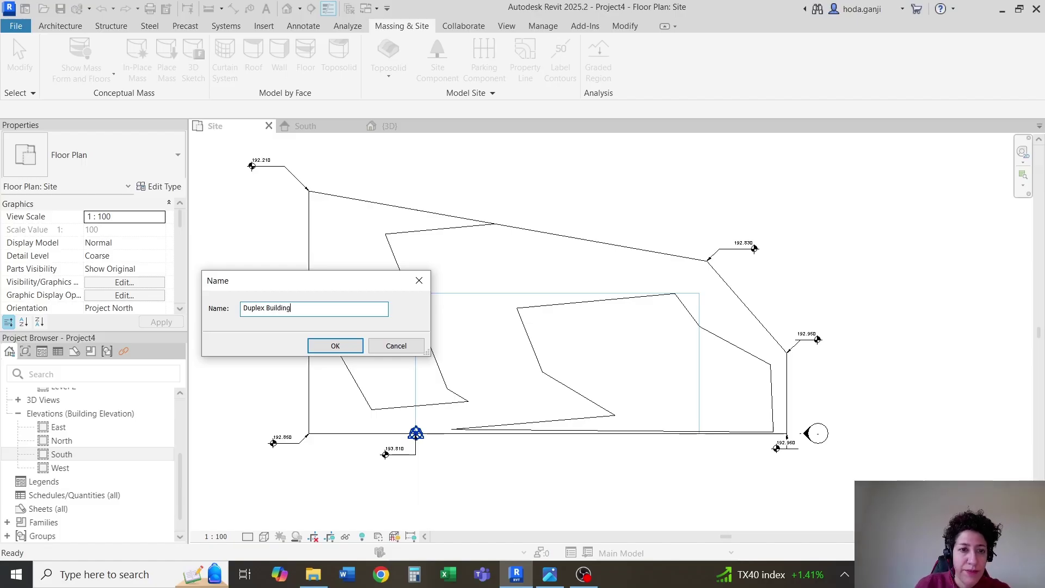
left_click(335, 345)
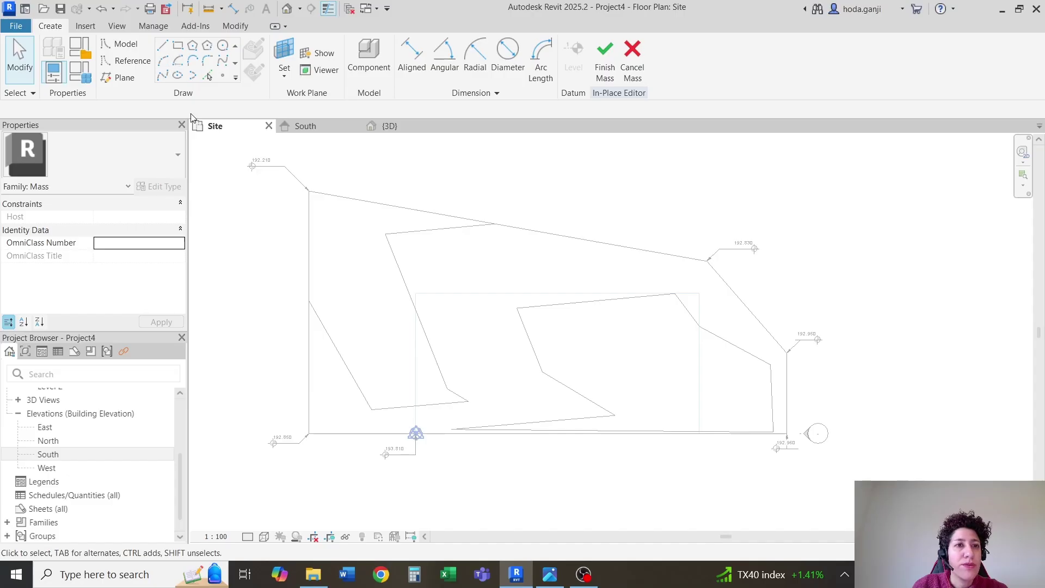
Pick the whole building footprint rectangle from the imported Property Line.dwg as mass lines drawn on the work plane.
left_click(208, 75)
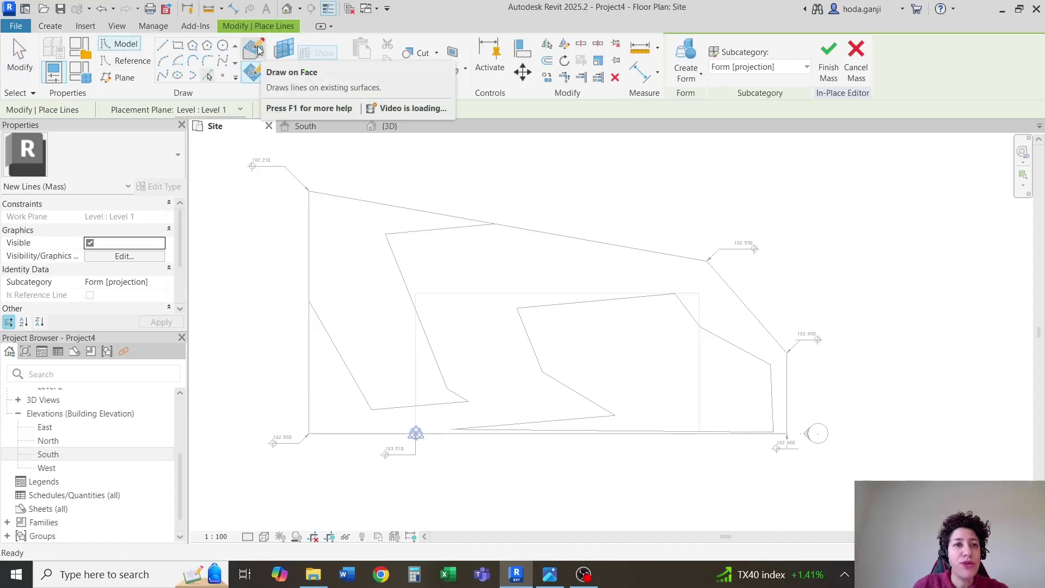
left_click(254, 72)
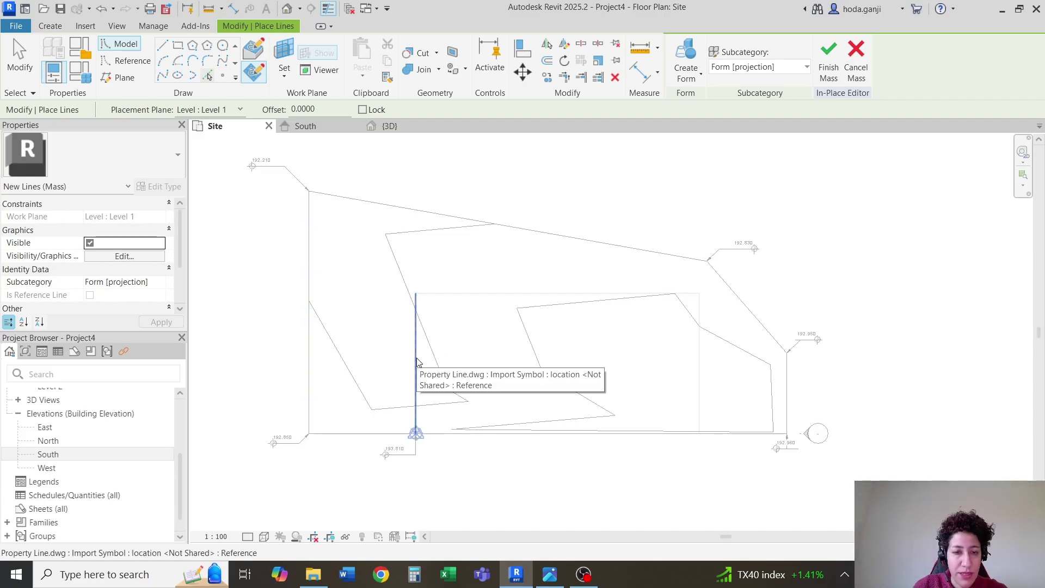
key("Tab")
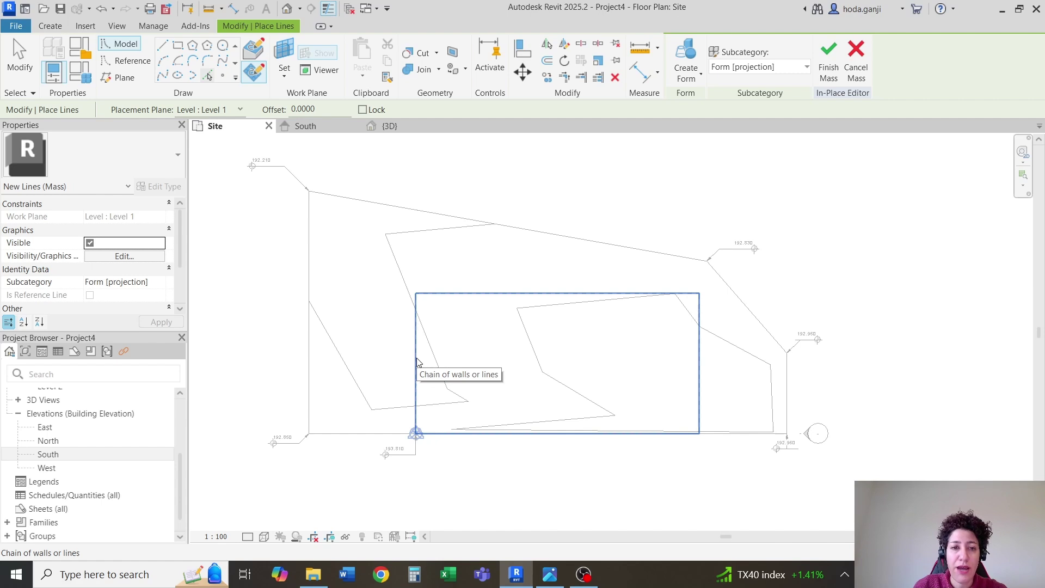
left_click(418, 361)
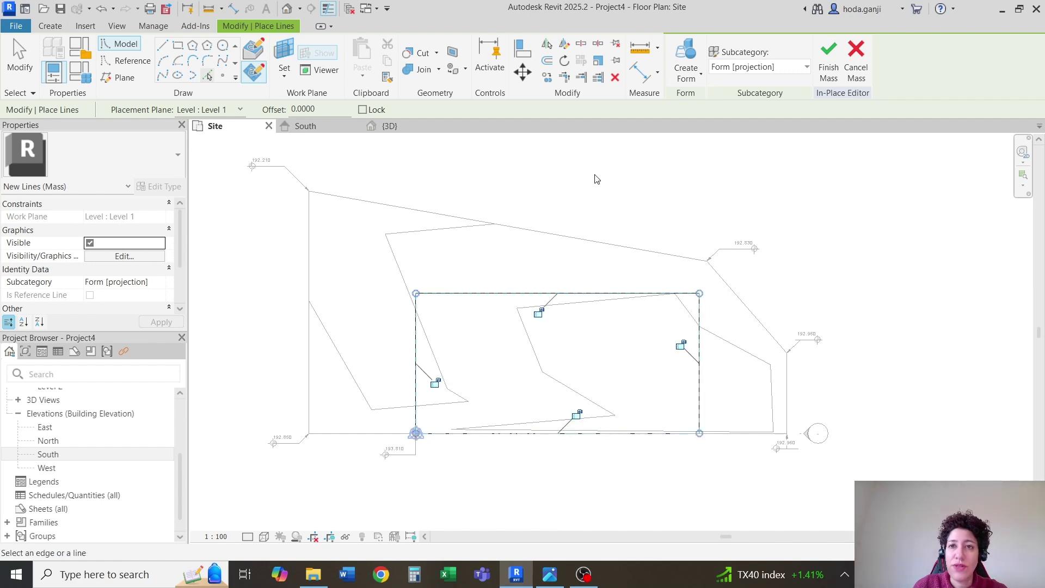
Create a solid form from the footprint rectangle and finish the mass.
left_click(697, 77)
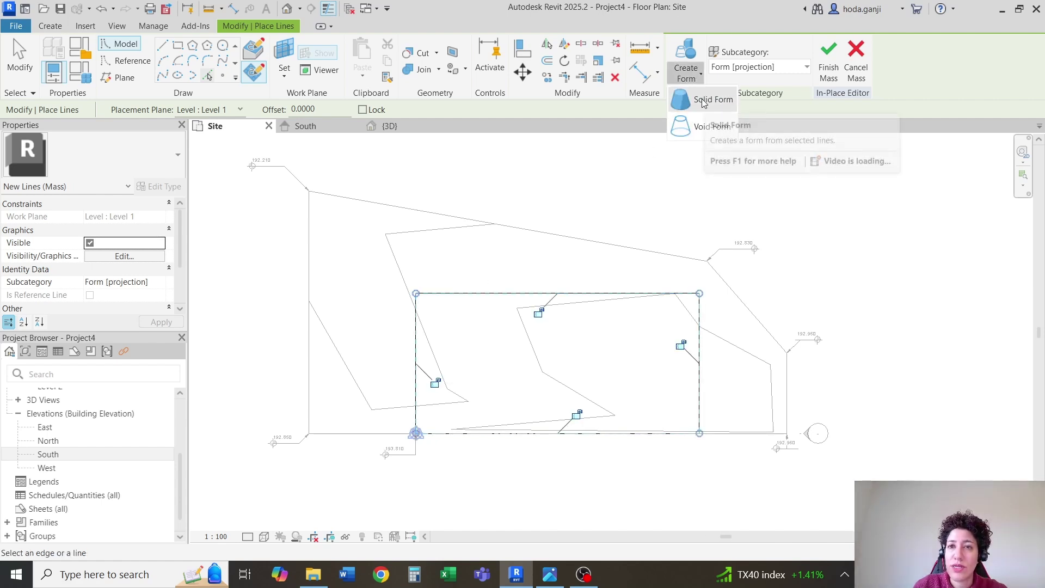
left_click(709, 98)
left_click(985, 64)
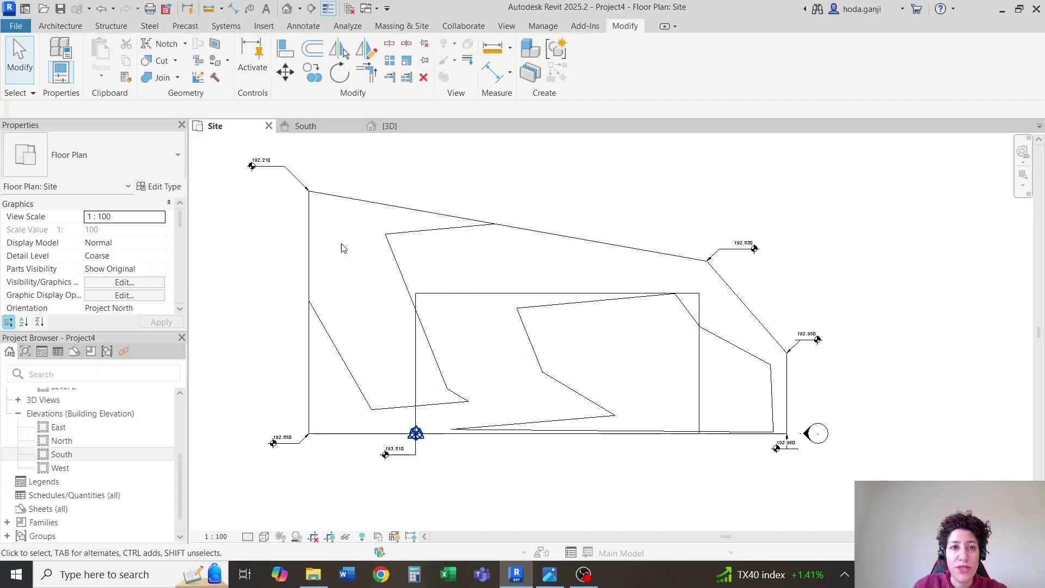
Open the South elevation and examine the building mass and toposolid in relation to Level 1.
left_click(305, 126)
scroll(575, 288, "down", 2)
scroll(549, 350, "up", 4)
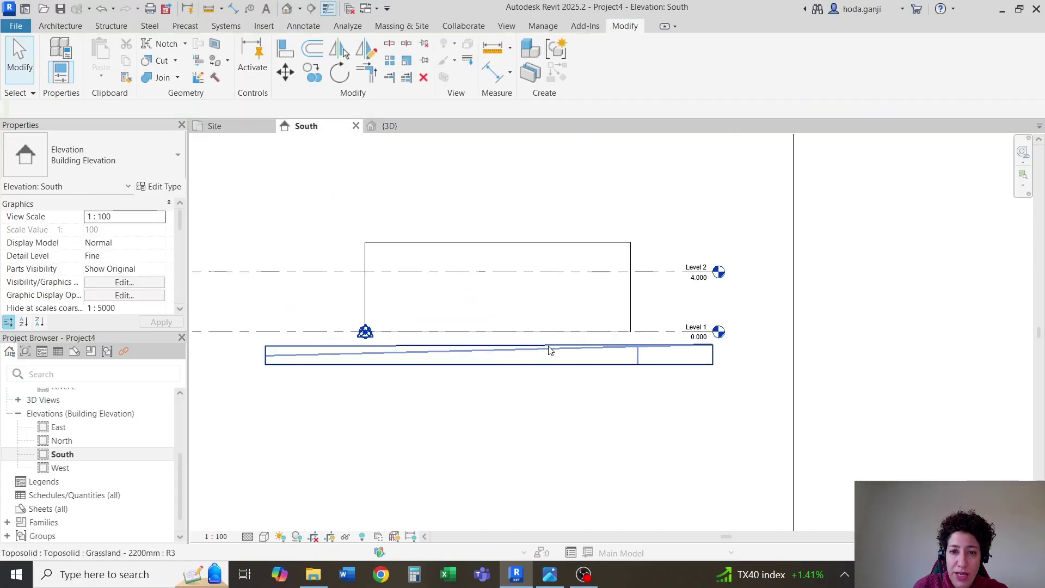
scroll(653, 355, "up", 4)
scroll(671, 366, "down", 2)
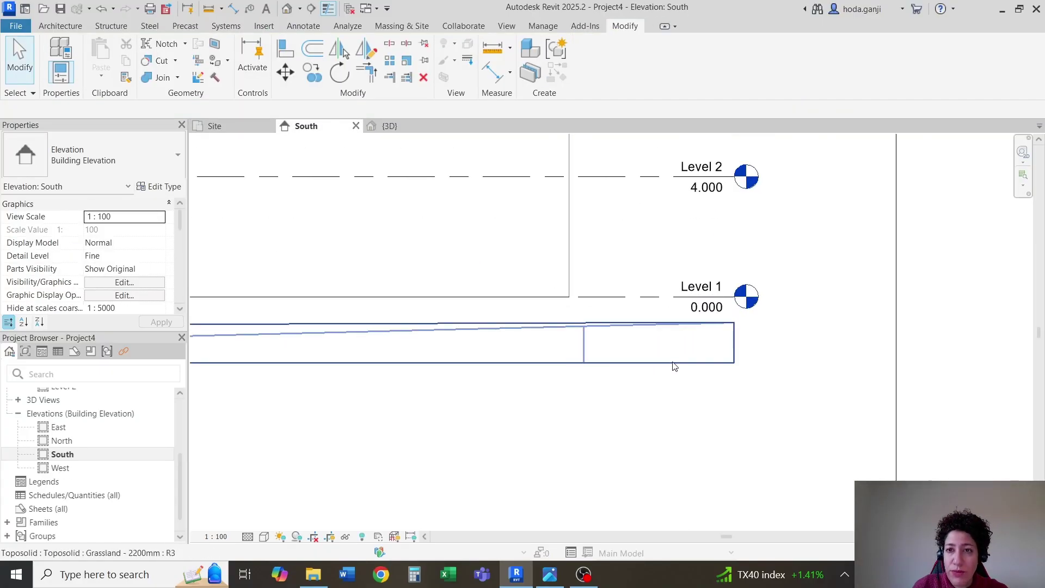
middle_click_drag(671, 376, 668, 429)
scroll(668, 429, "up", 1)
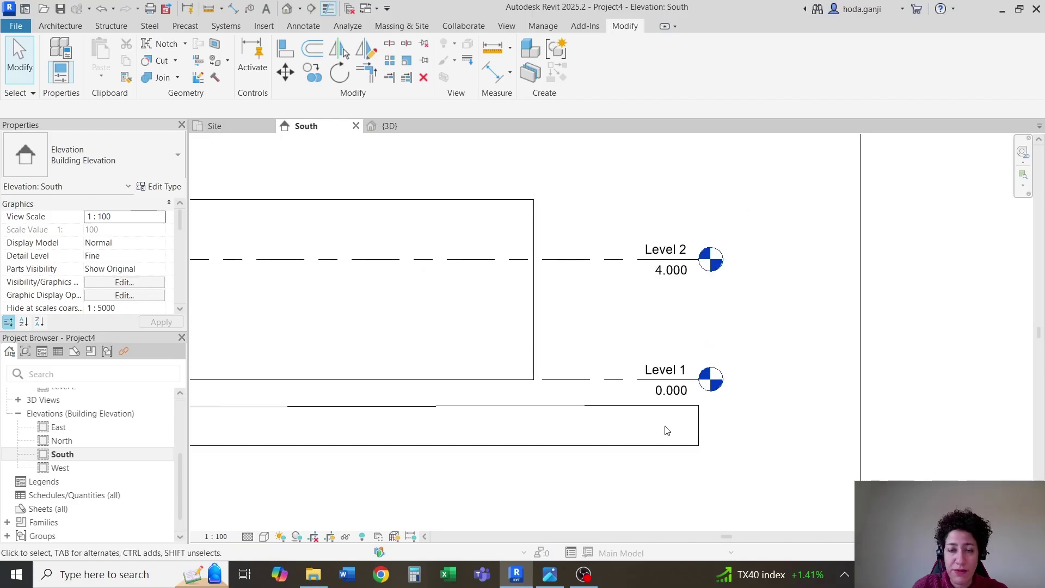
scroll(670, 425, "down", 1)
Add a level 1.5 m below Level 1 by picking its line with a 1.5000 offset.
key("l")
key("l")
scroll(623, 511, "up", 3)
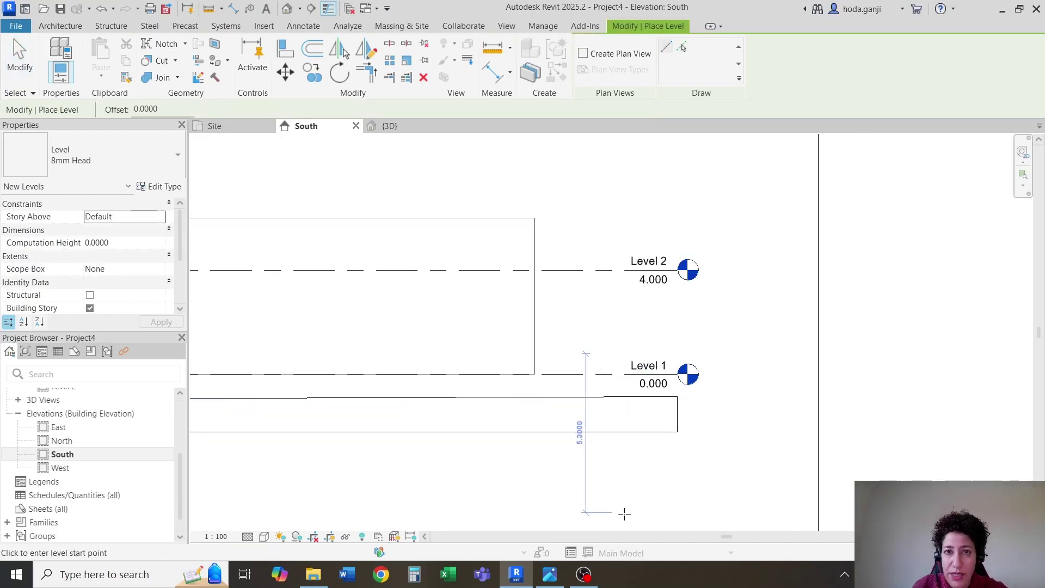
left_click(682, 49)
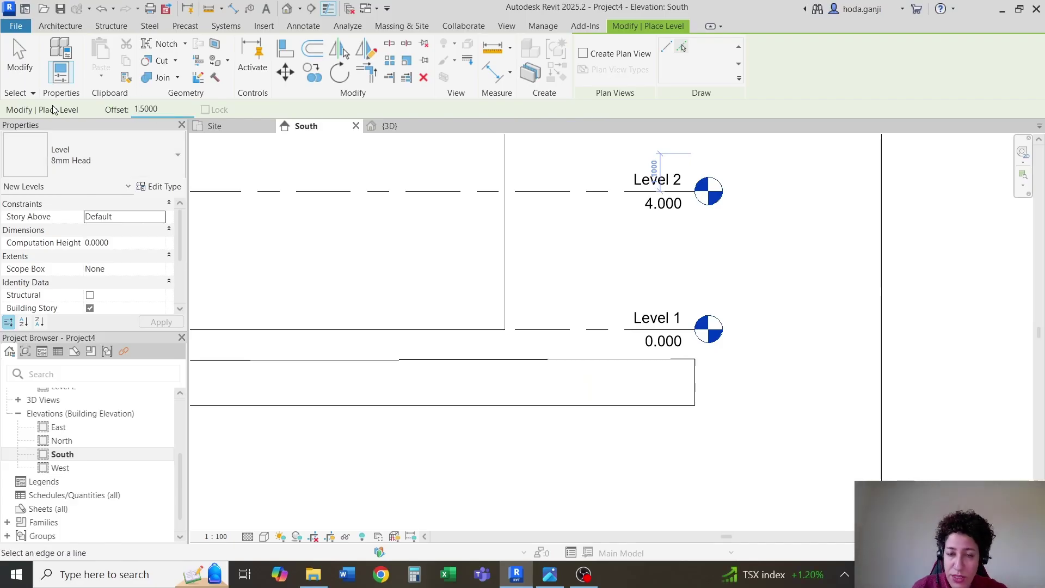
left_click(594, 330)
scroll(656, 402, "up", 1)
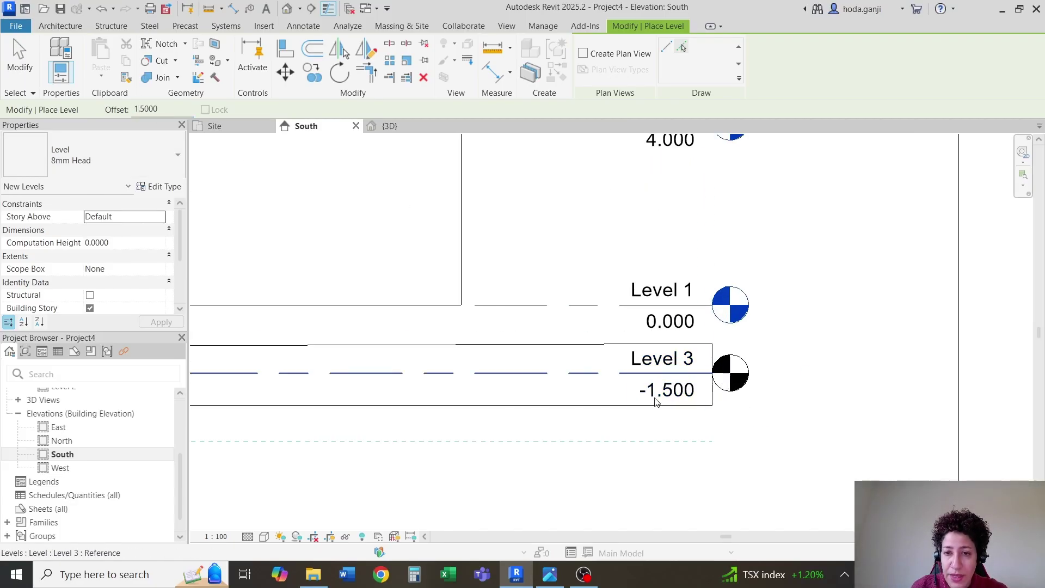
key("Escape")
key("Escape")
Rename the new level at -1.500 to U/S Footing.
left_click(682, 363)
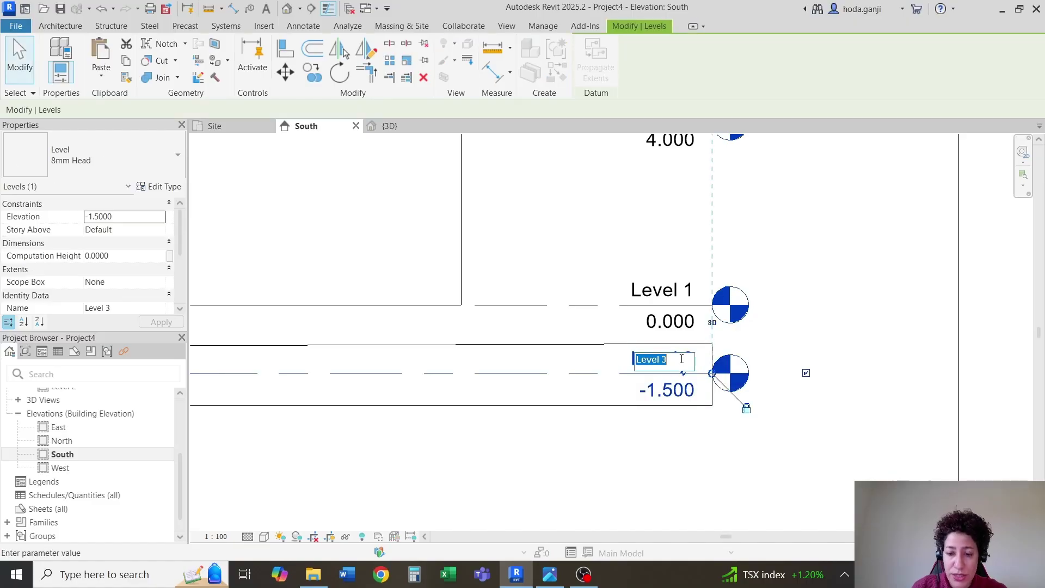
type("U/S Footing")
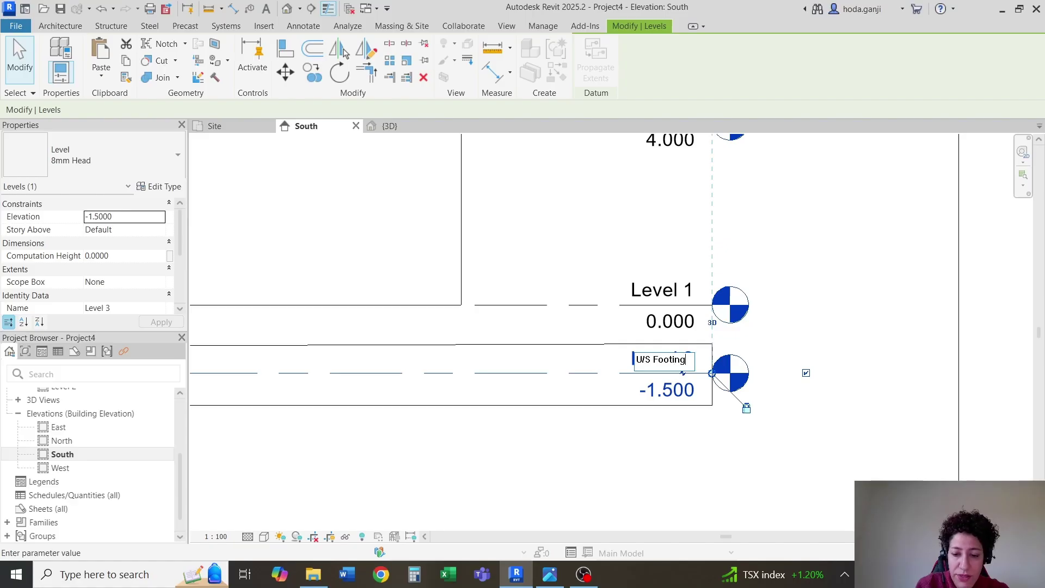
key("Return")
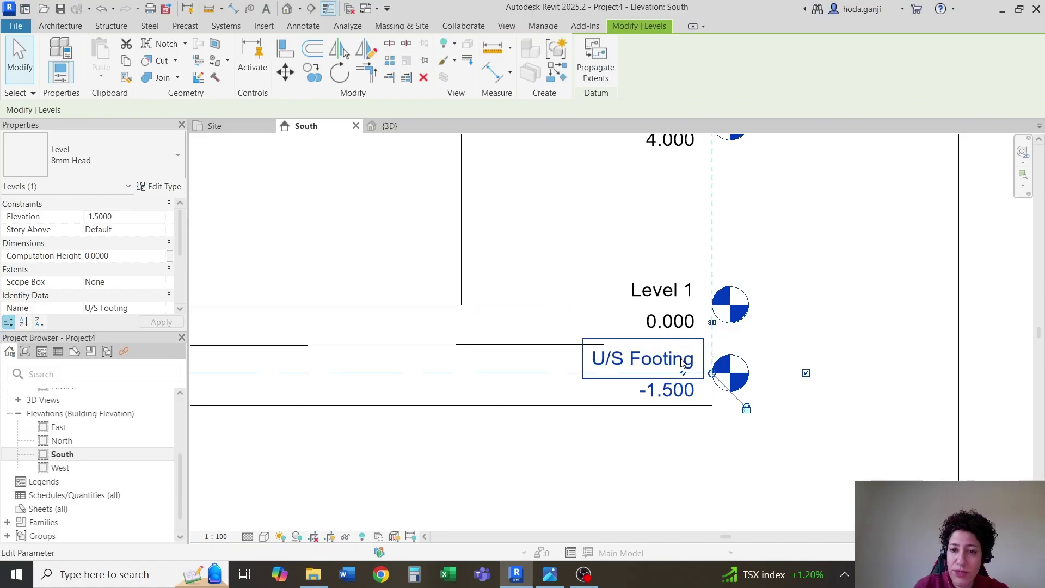
left_click(664, 460)
scroll(665, 460, "down", 3)
Extend the aligned level lines at their head ends past the toposolid's edge.
left_click(643, 372)
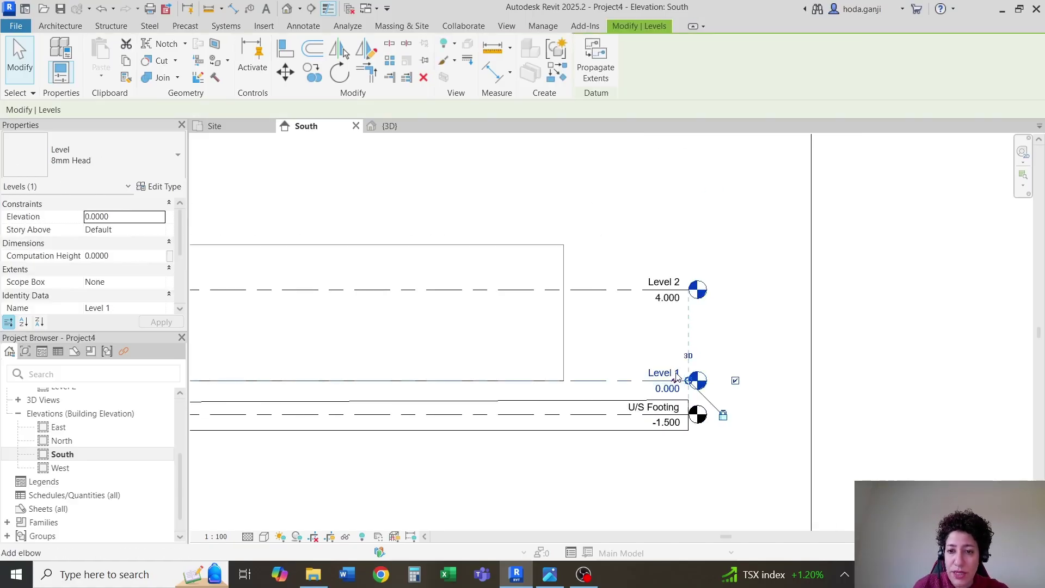
left_click_drag(688, 380, 762, 379)
left_click(784, 403)
scroll(783, 403, "up", 3)
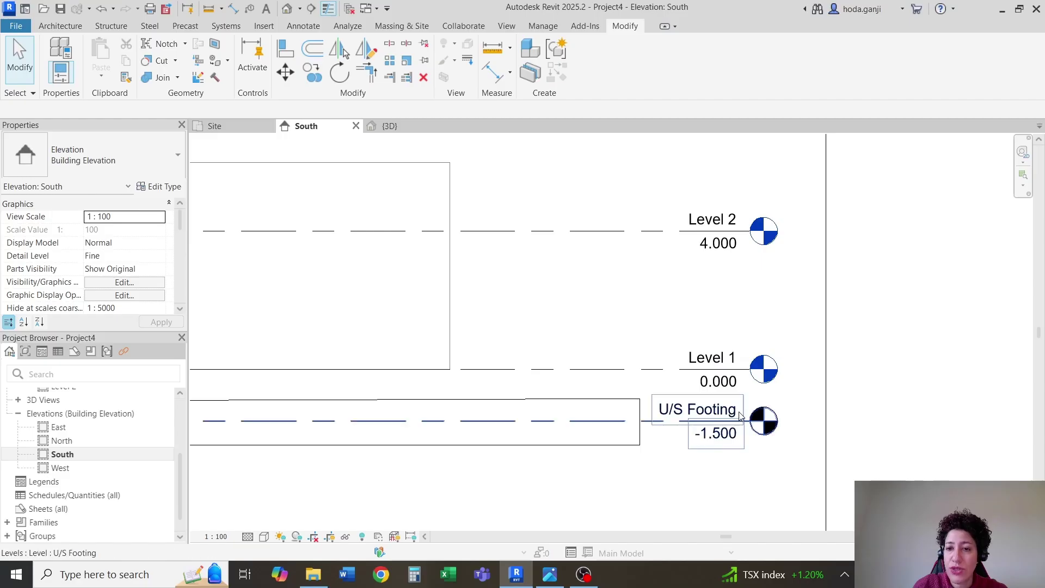
Create a floor plan view for the U/S Footing level without duplicating existing views.
scroll(119, 424, "up", 3)
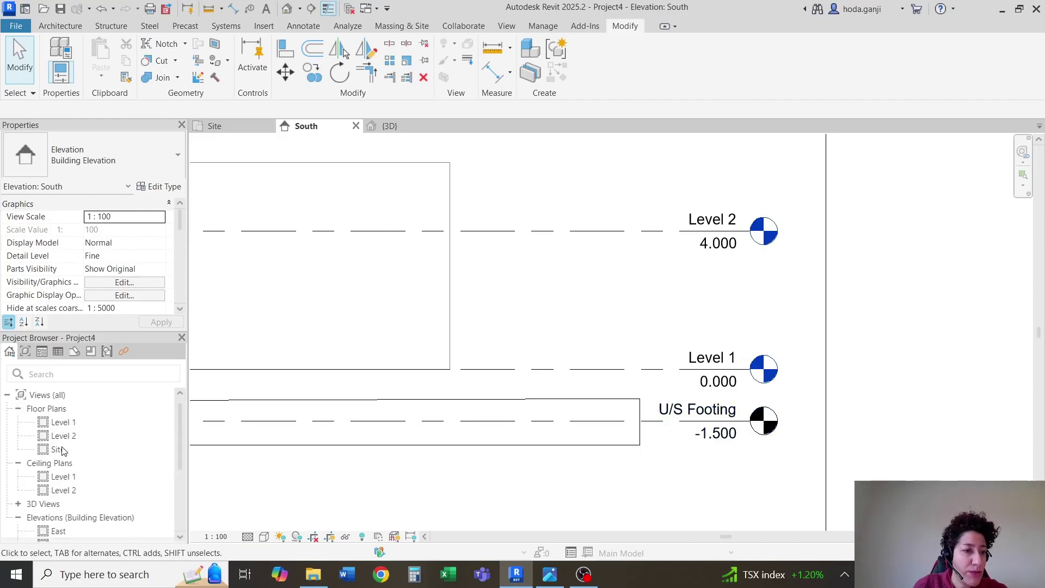
left_click(505, 27)
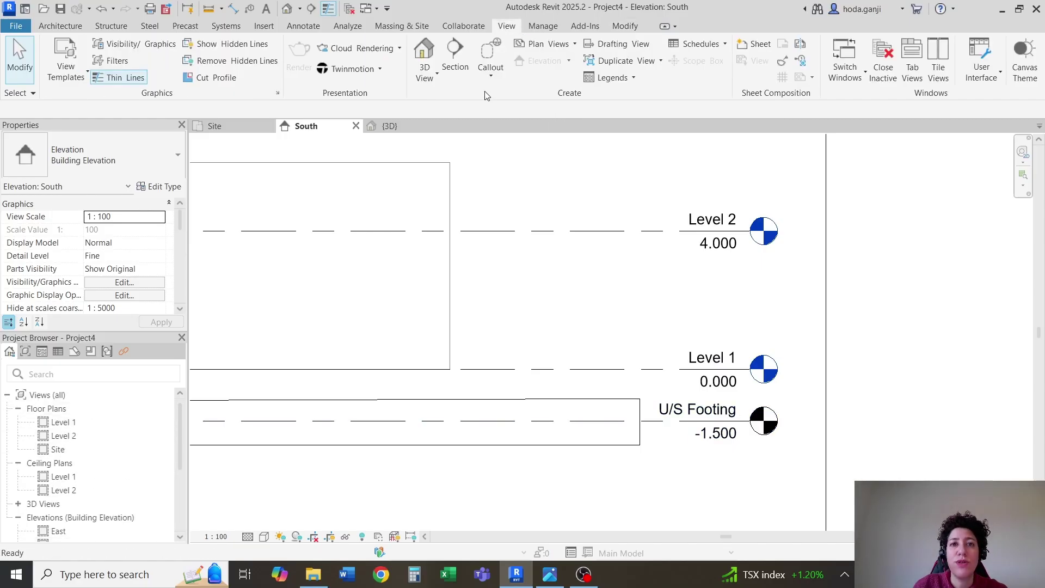
left_click(548, 43)
left_click(557, 66)
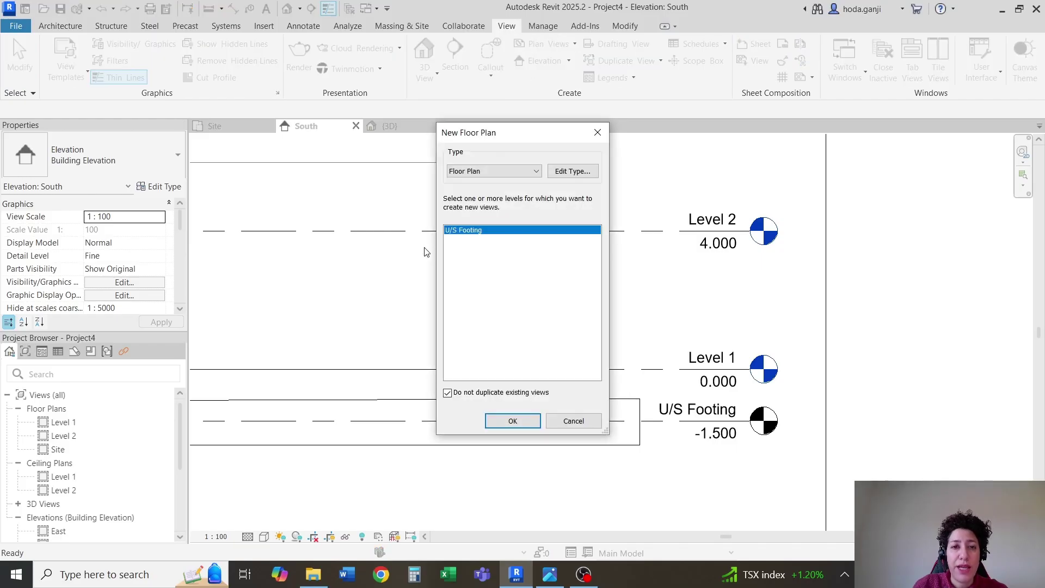
left_click(511, 421)
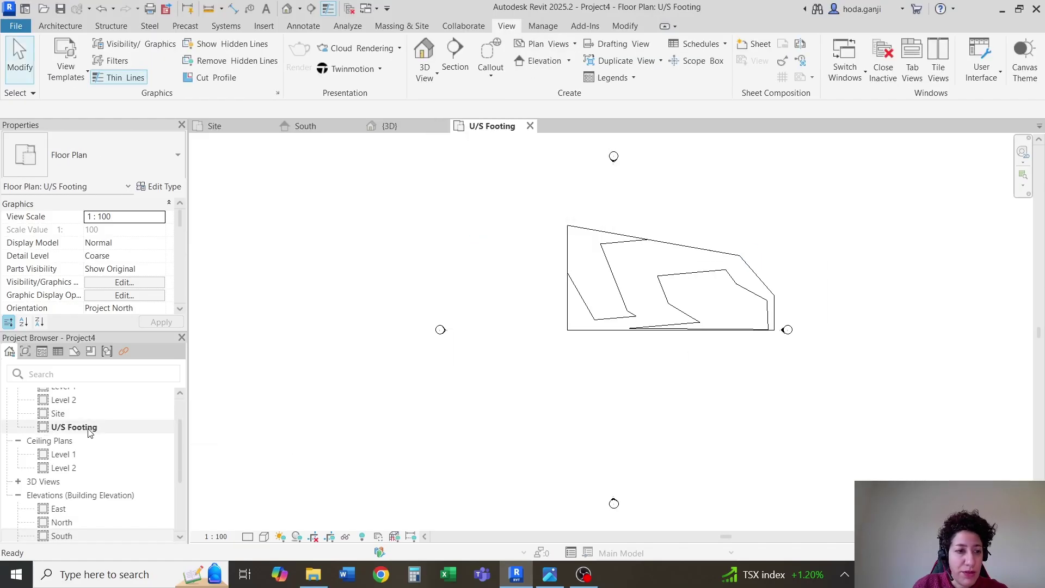
In the South elevation, add a level 3 m above Level 2 by picking its line with a 3.0000 offset.
left_click(306, 127)
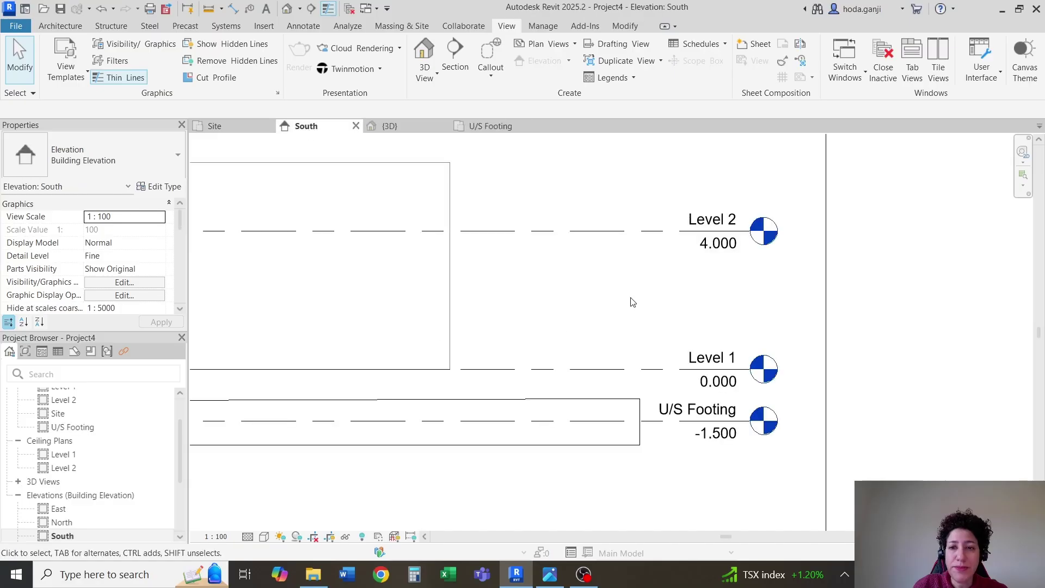
scroll(680, 272, "down", 2)
key("l")
key("l")
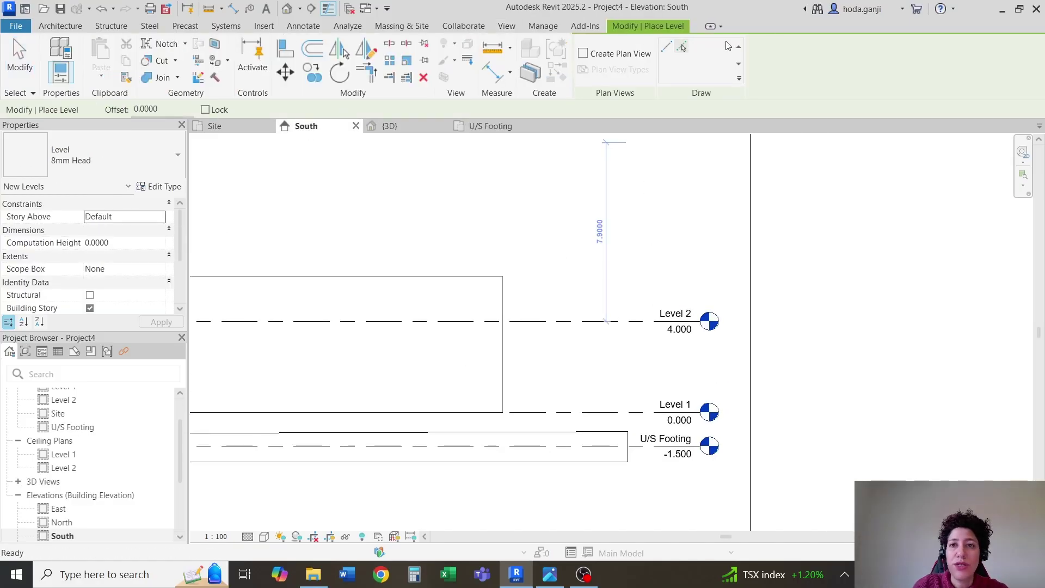
left_click_drag(164, 107, 108, 109)
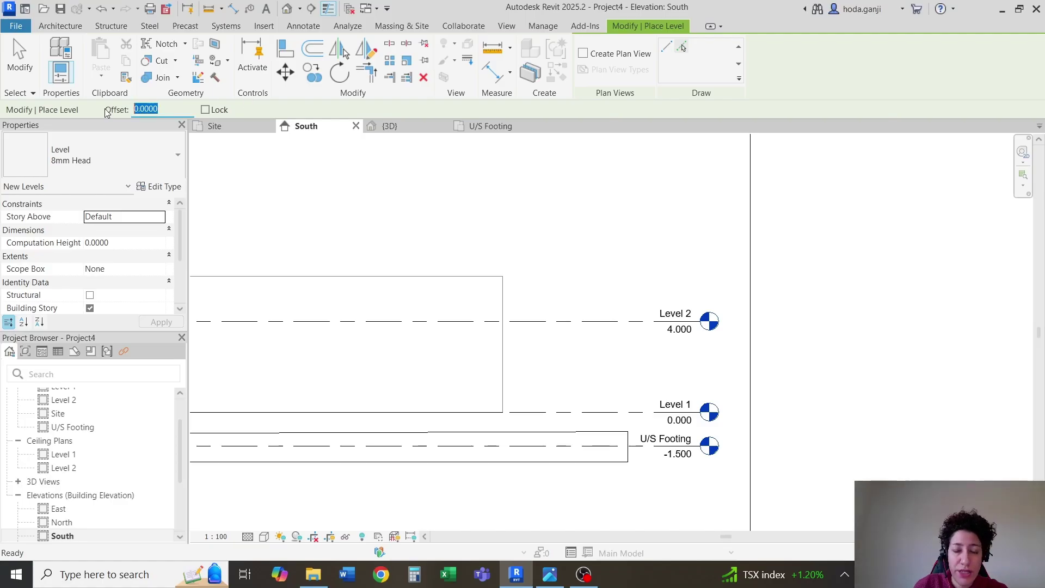
type("3")
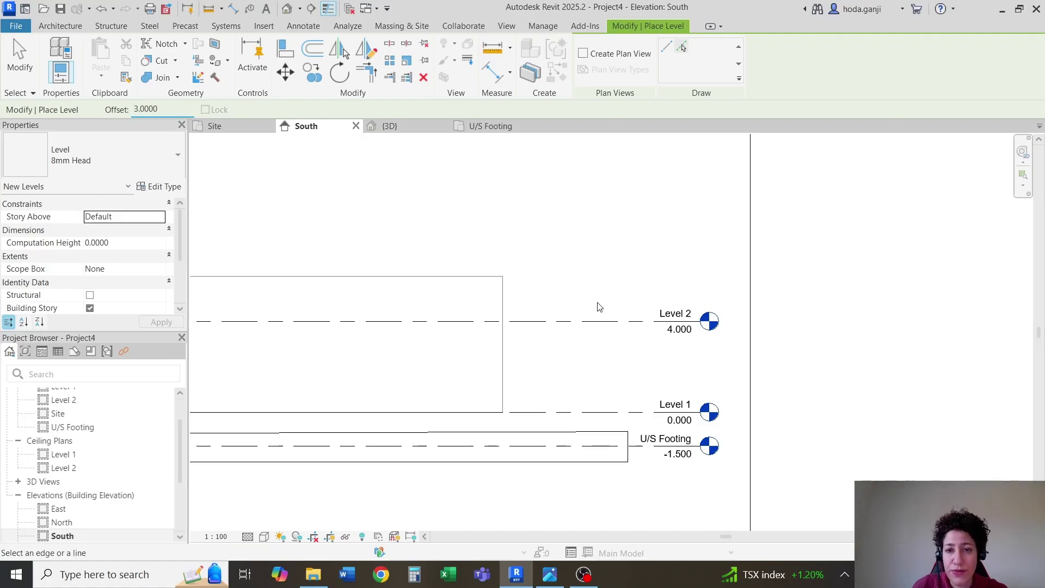
left_click(596, 321)
key("Escape")
key("Escape")
Rename the new level at 7.000 to T/O Roof PL.
left_click(676, 243)
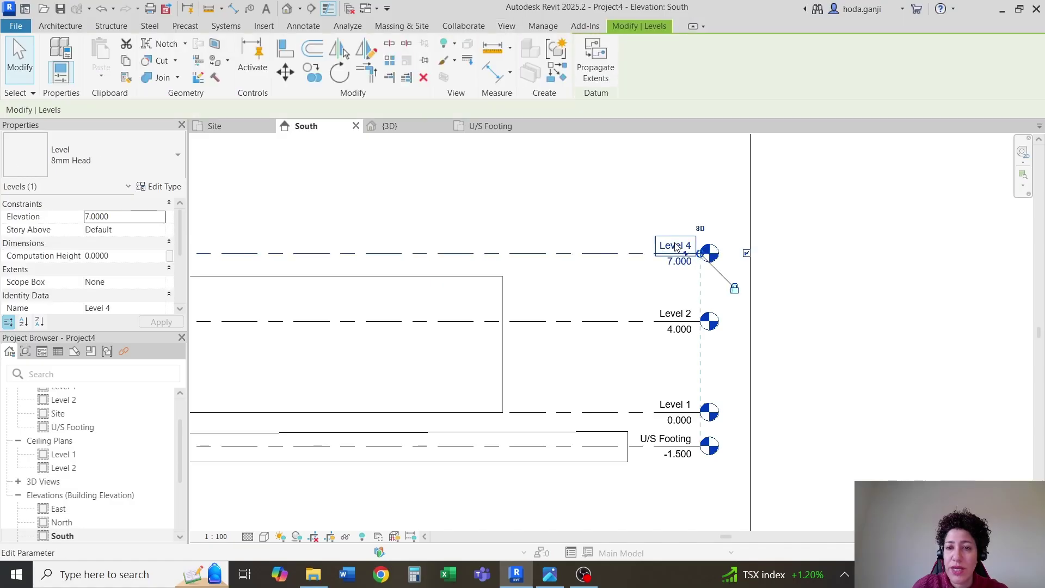
left_click(675, 243)
type("T/O R")
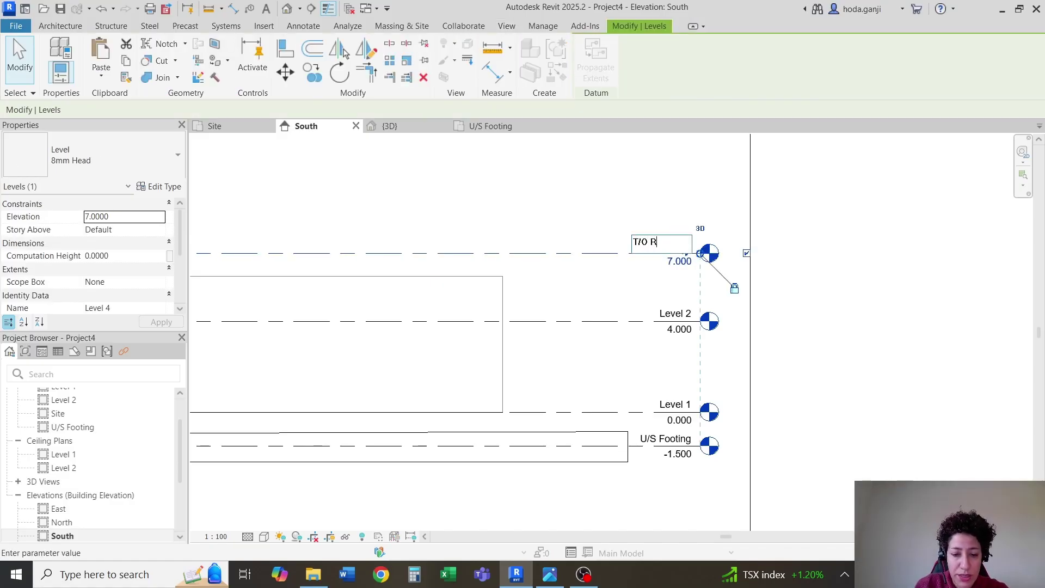
type("oof PL")
key("Return")
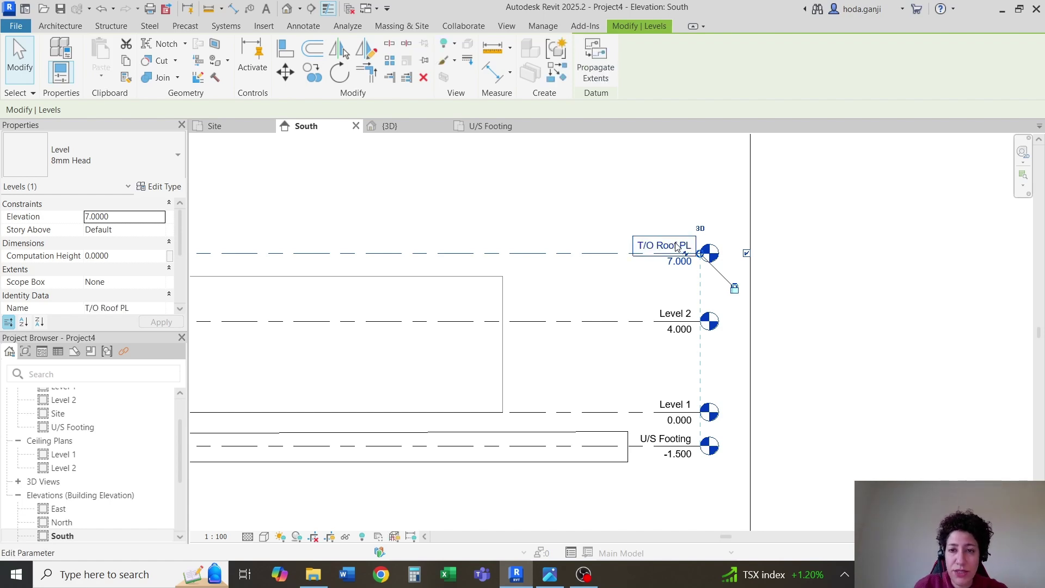
key("Escape")
Stretch the duplex building mass so its top meets T/O Roof PL and its base meets U/S Footing.
key("z")
key("f")
left_click(502, 273)
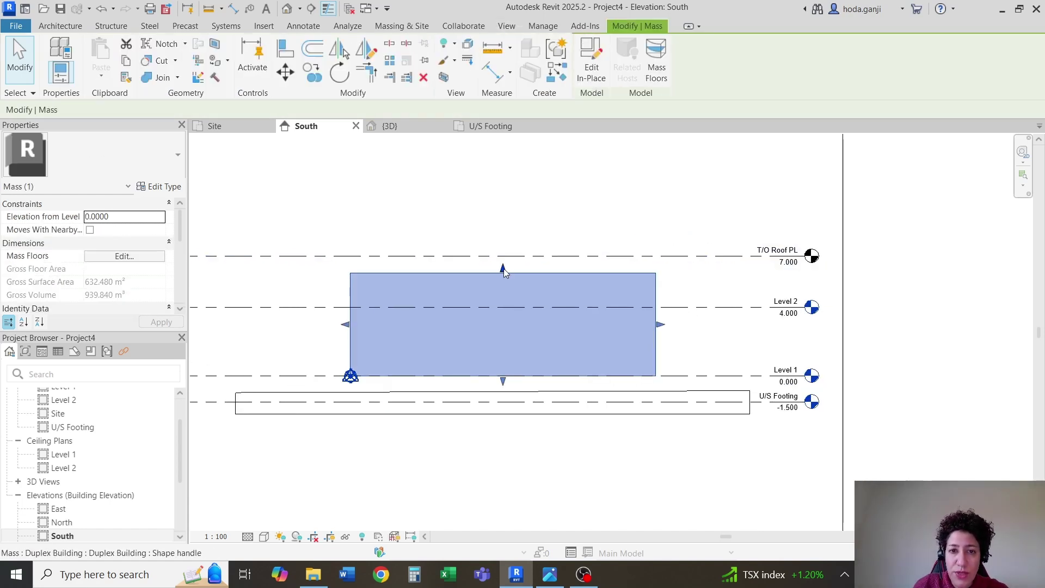
scroll(505, 254, "up", 1)
left_click_drag(504, 269, 505, 253)
left_click_drag(503, 401, 505, 421)
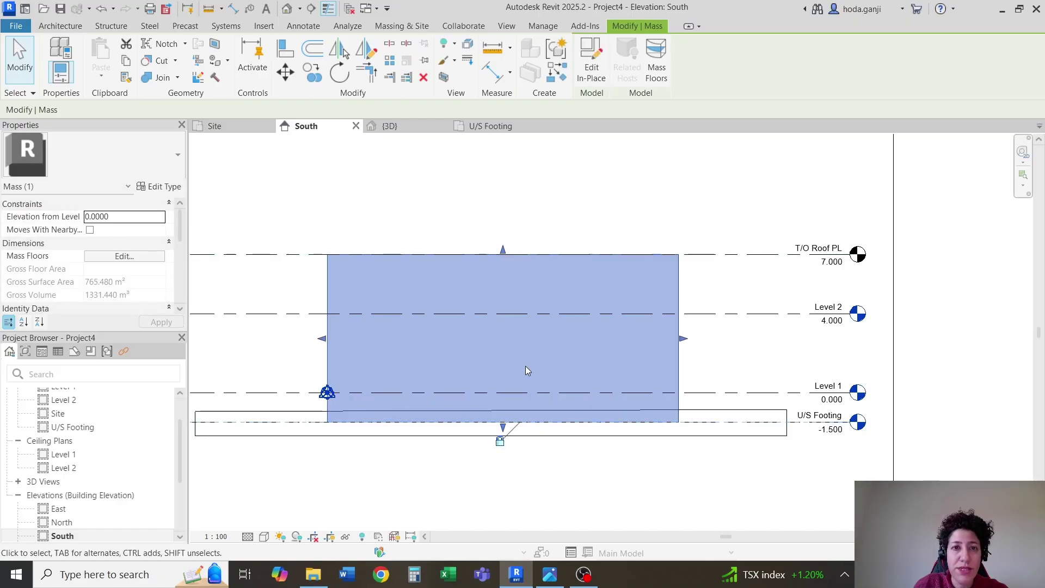
key("Escape")
Open the 3D view, set its visual style to Shaded, and frame the mass on the toposolid.
left_click(390, 125)
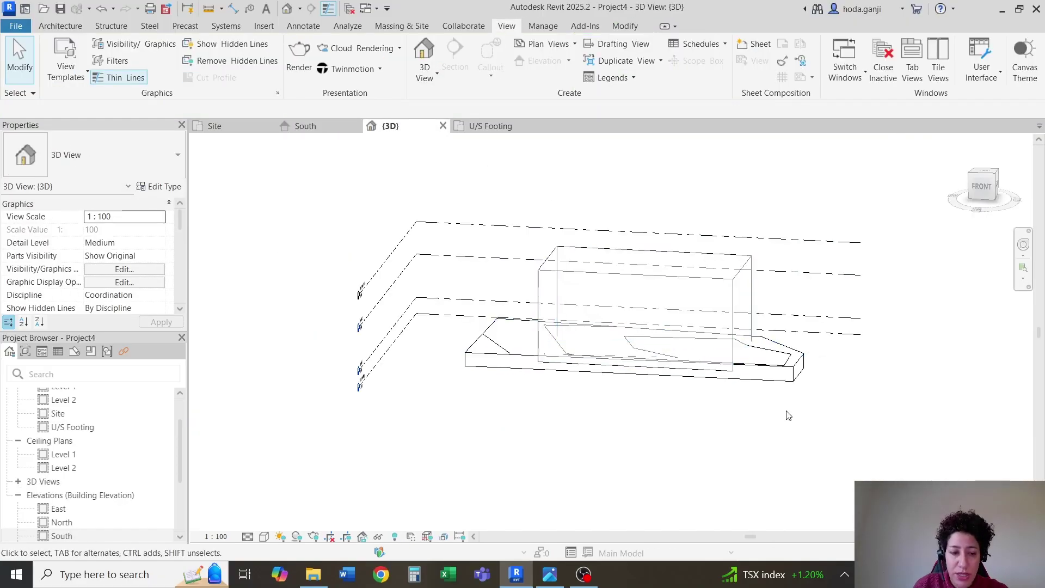
middle_click_drag(785, 415, 720, 452, "shift")
left_click(265, 537)
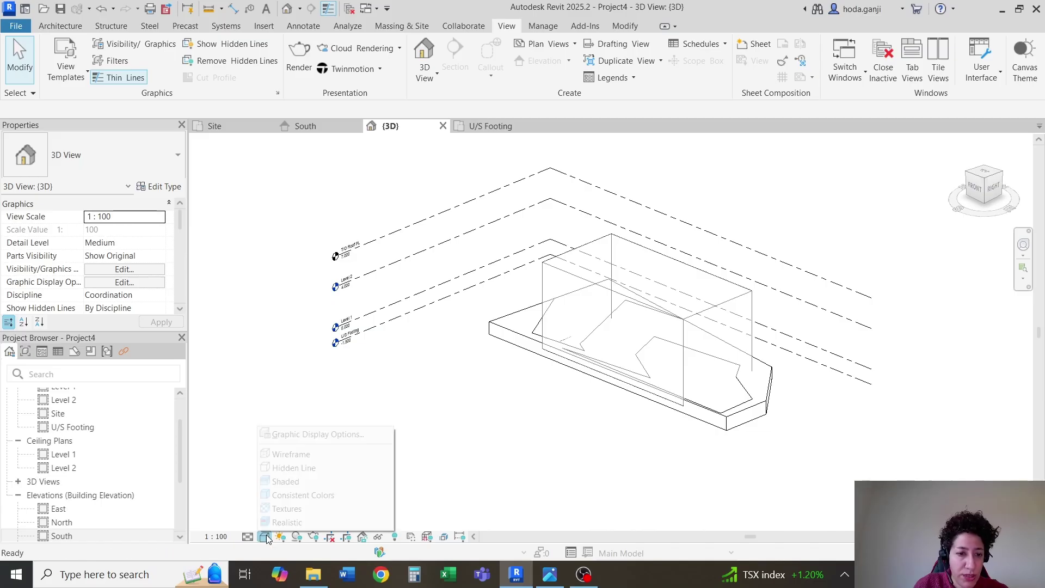
left_click(285, 481)
mouse_move(601, 403)
middle_mouse_down("shift")
mouse_move(741, 402)
mouse_move(736, 427)
mouse_move(674, 408)
middle_mouse_up("shift")
scroll(676, 397, "up", 4)
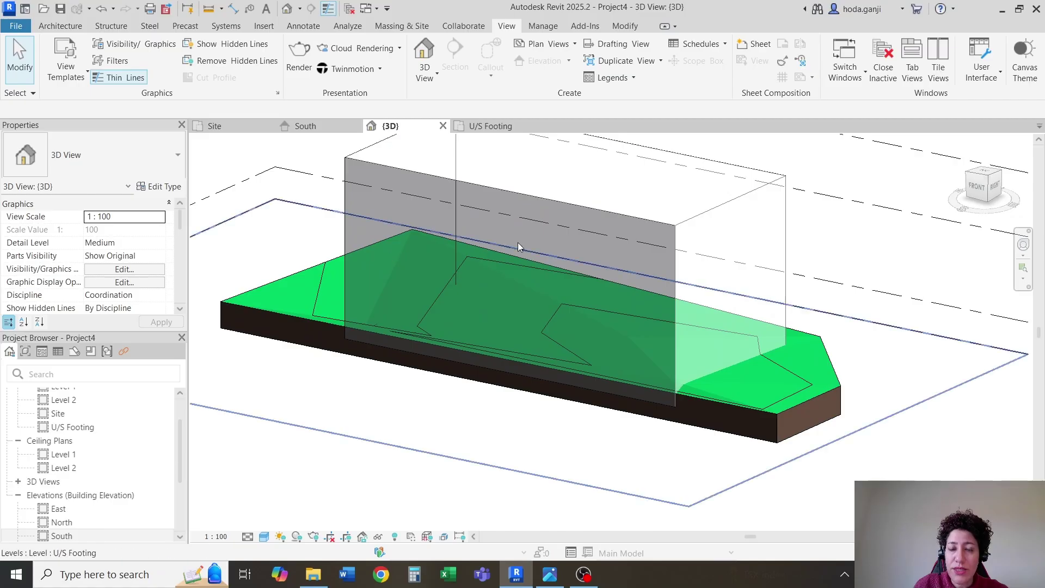
middle_click_drag(678, 449, 655, 169, "shift")
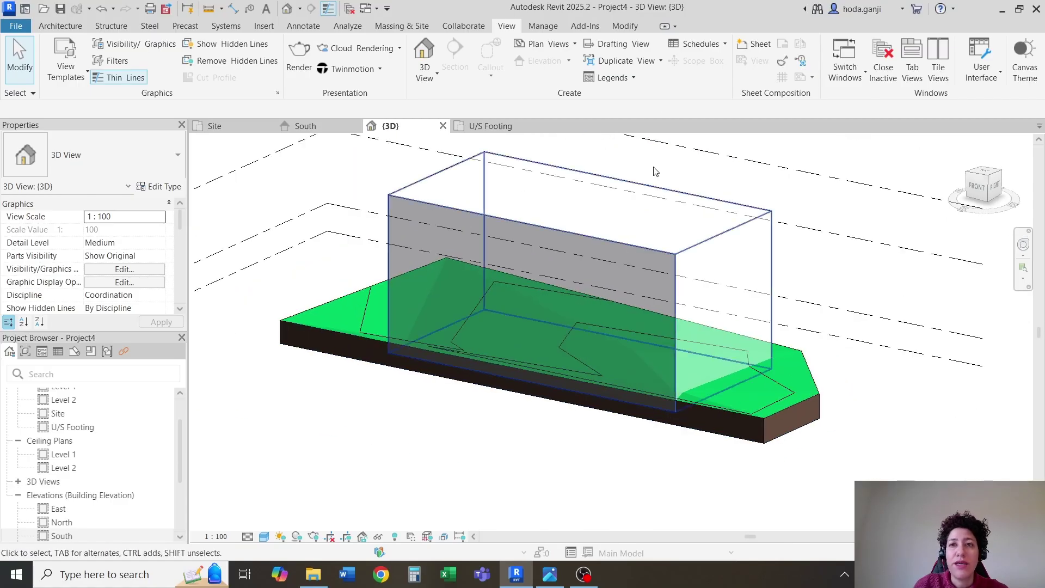
Cut the toposolid with the duplex building mass using Cut Geometry.
left_click(624, 26)
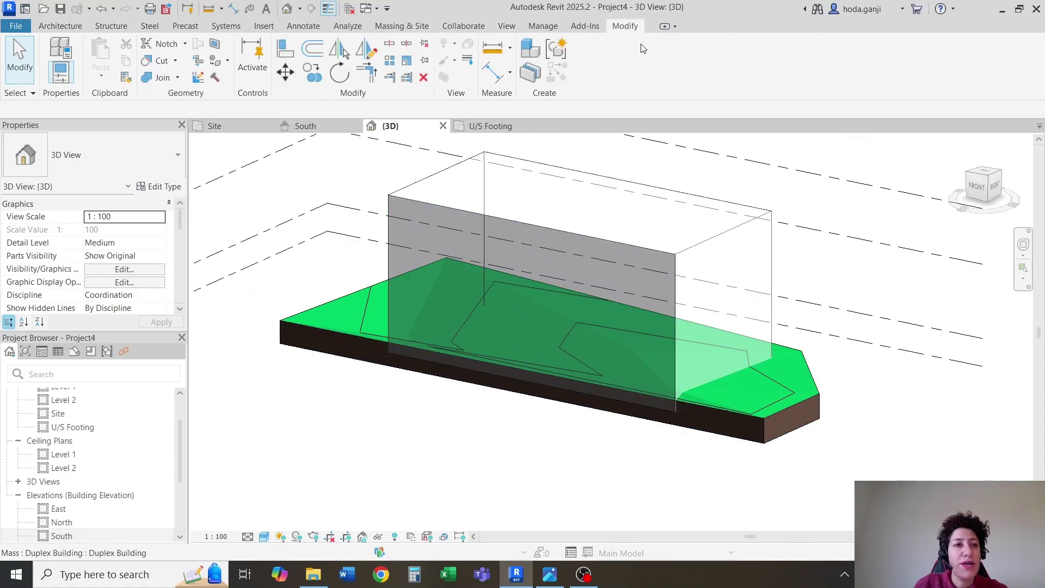
left_click(158, 61)
left_click(272, 322)
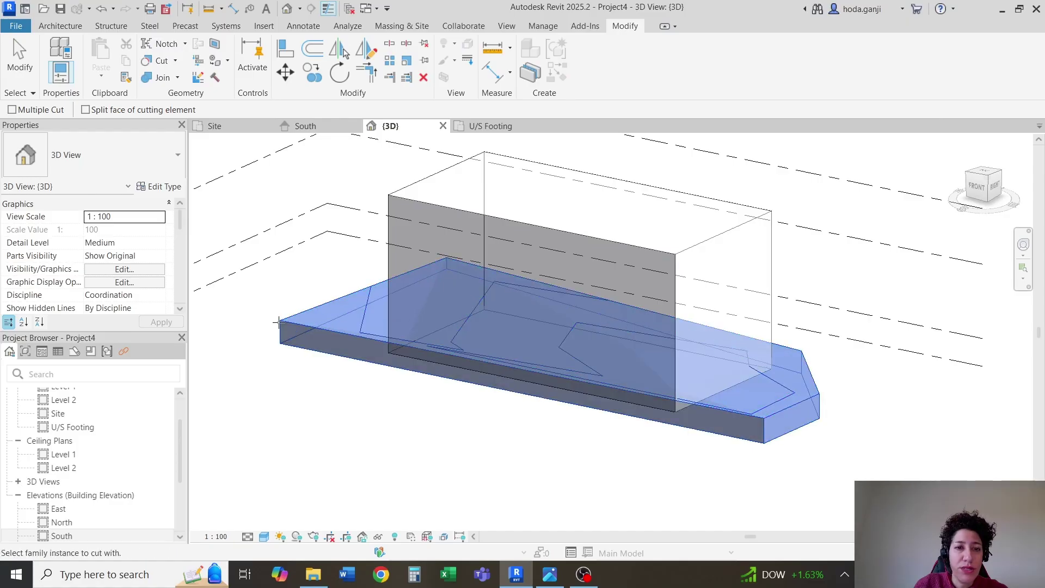
left_click(396, 189)
key("Escape")
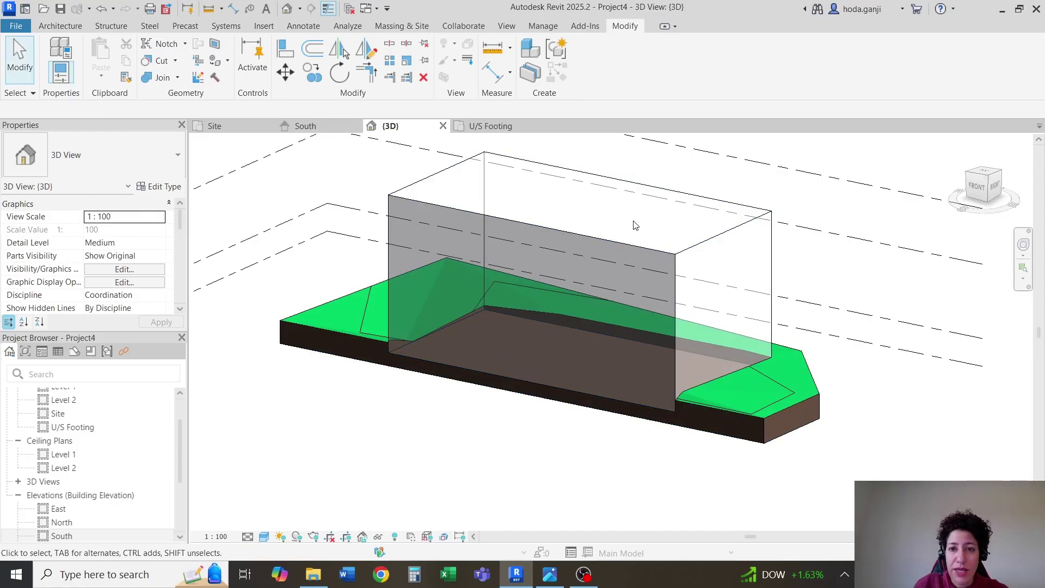
Temporarily hide the building mass in the 3D view to examine the excavation in the toposolid.
left_click(633, 243)
key("h")
key("h")
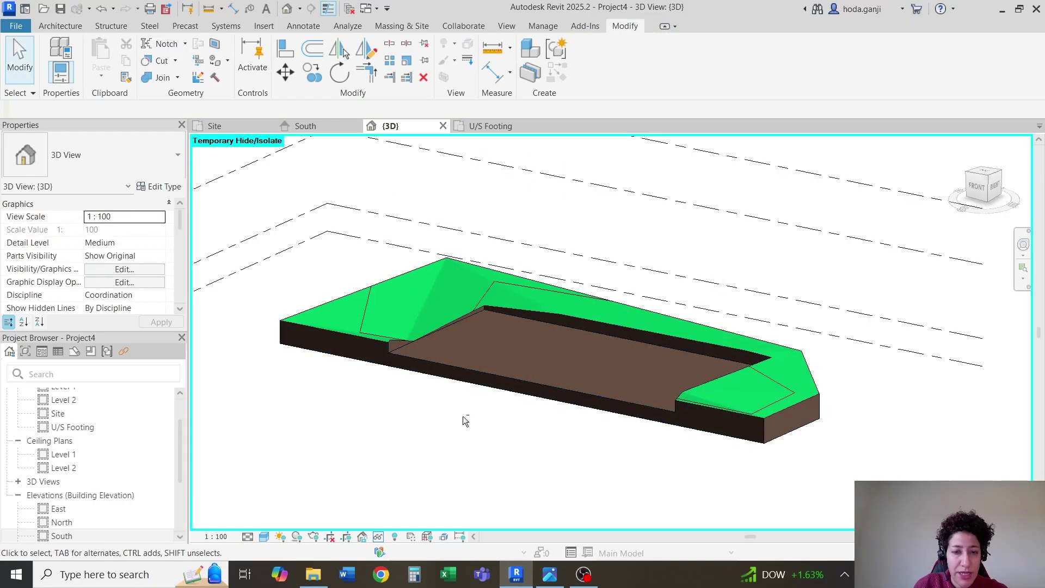
middle_click_drag(462, 415, 517, 455, "shift")
Examine the cut toposolid against the U/S Footing level in the South elevation and check it in the Site plan.
left_click(334, 123)
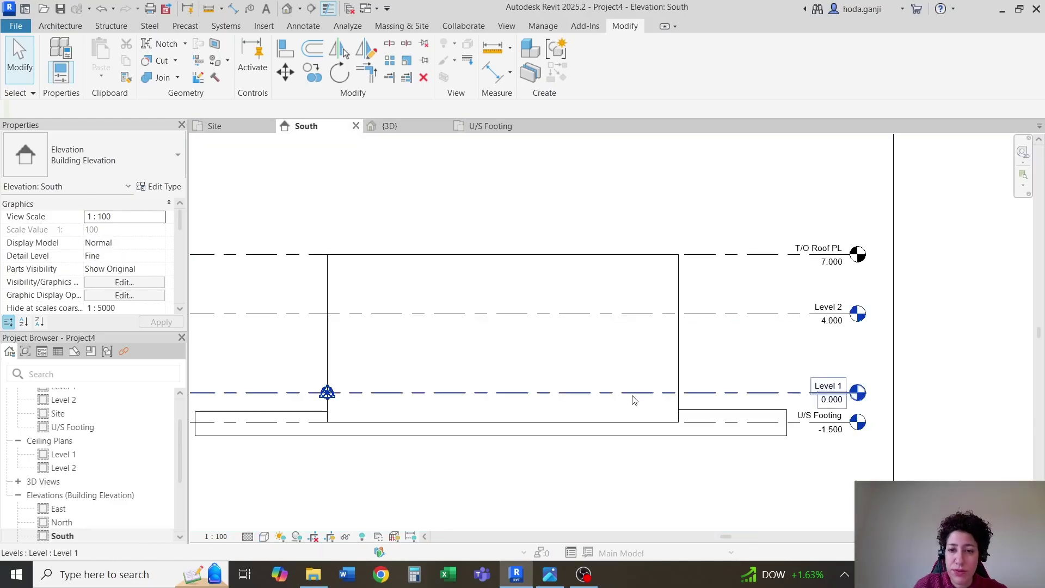
scroll(739, 445, "up", 3)
left_click(677, 412)
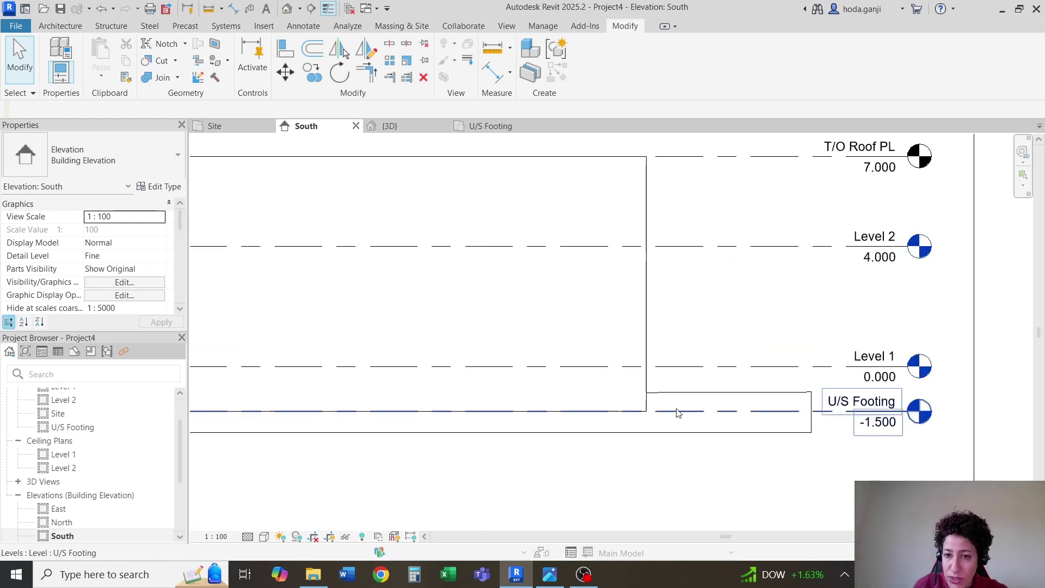
scroll(893, 408, "down", 2)
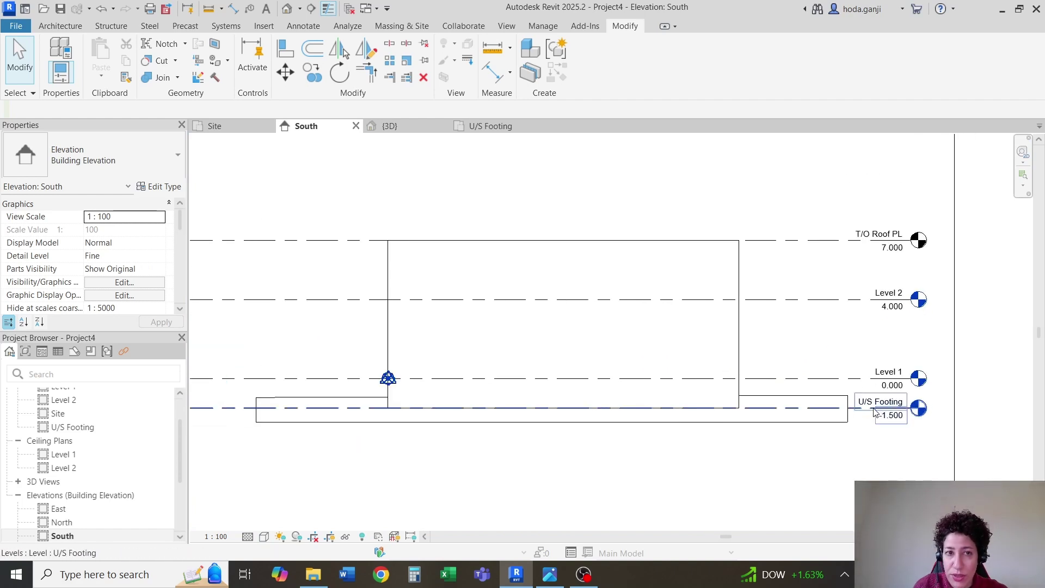
key("Escape")
left_click(228, 128)
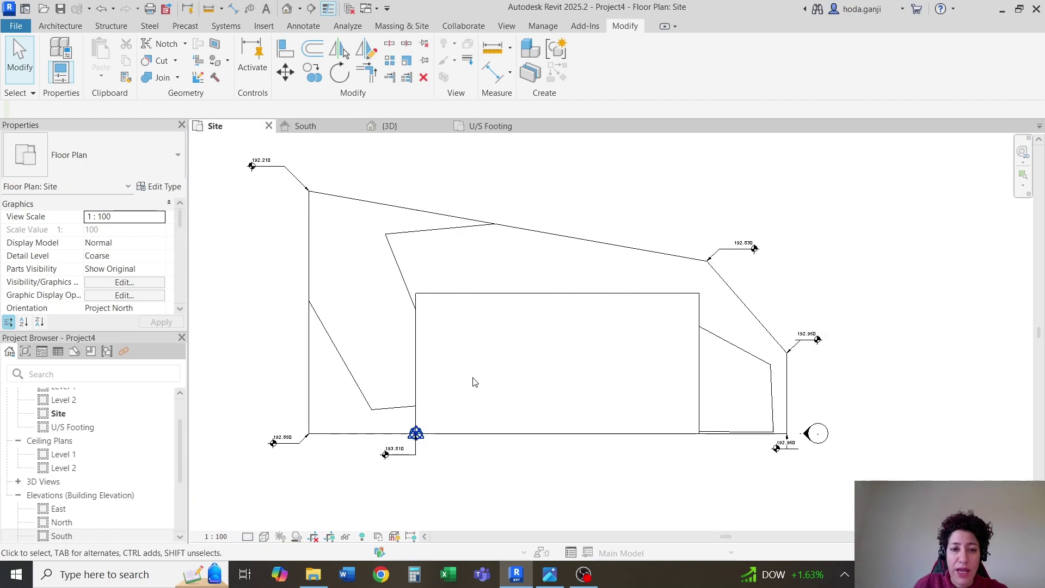
Return to the 3D view and reset the temporary hide to show the building mass over the excavated toposolid.
key("3")
key("d")
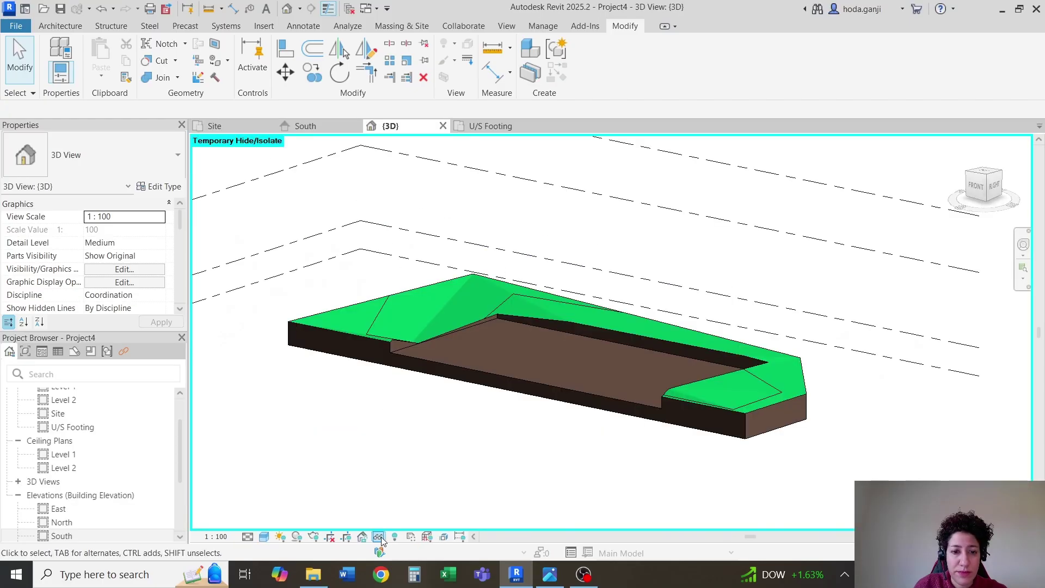
left_click(378, 537)
left_click(430, 520)
middle_click_drag(420, 469, 475, 452, "shift")
middle_click_drag(551, 313, 540, 331)
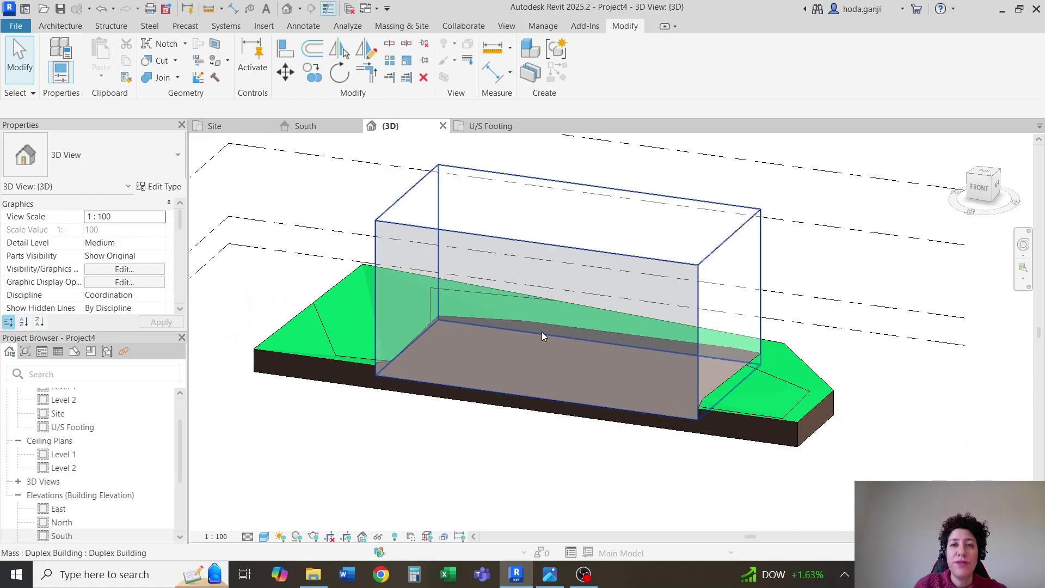